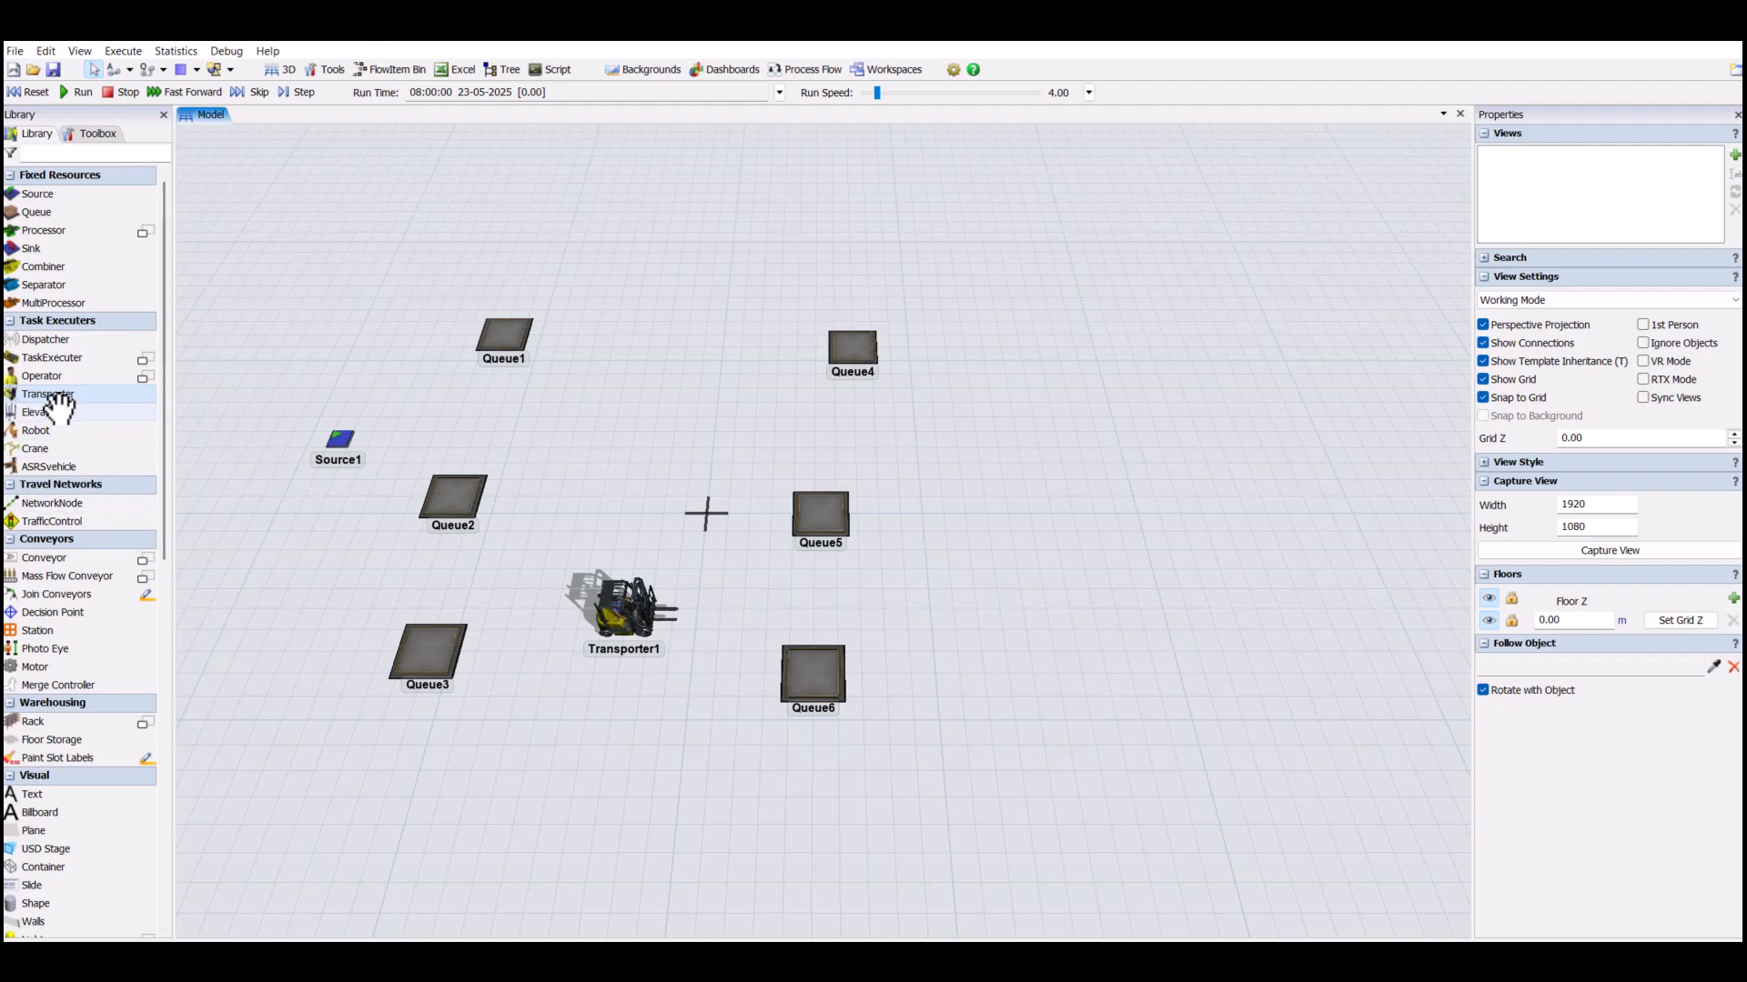
- Add three Processors in a column beyond Queue4, Queue5 and Queue6, one level with each queue
drag(50, 231, 1133, 340)
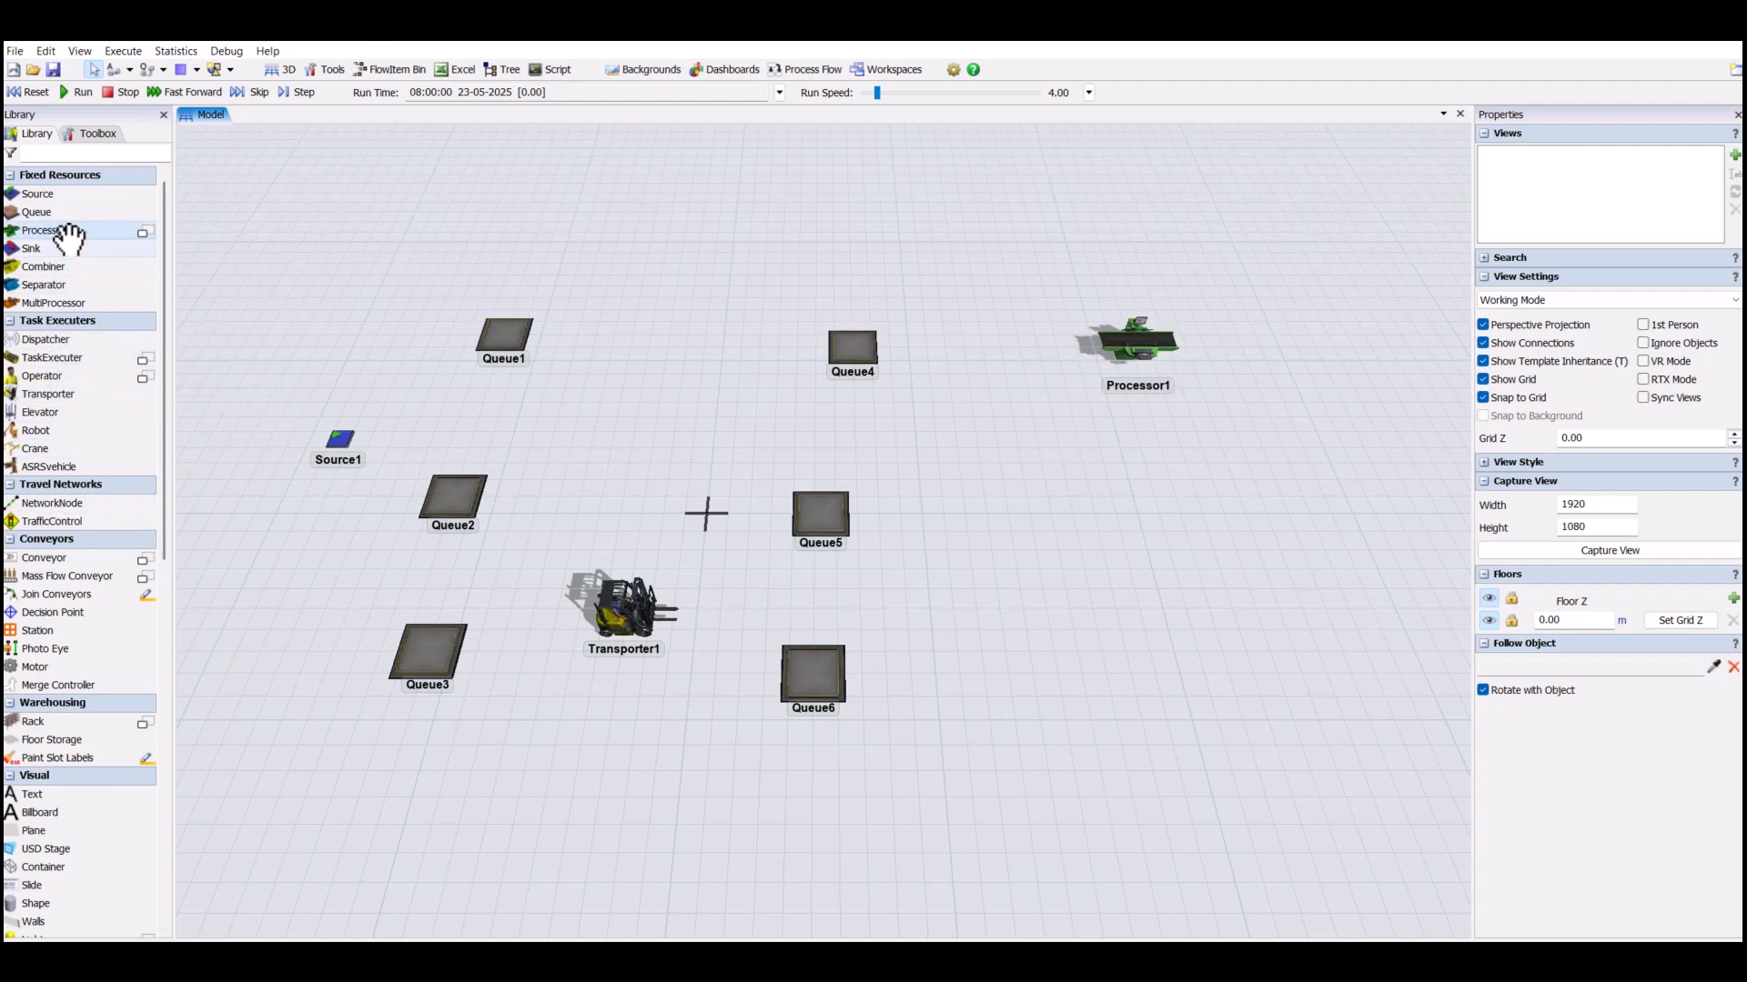
drag(1114, 508, 1153, 523)
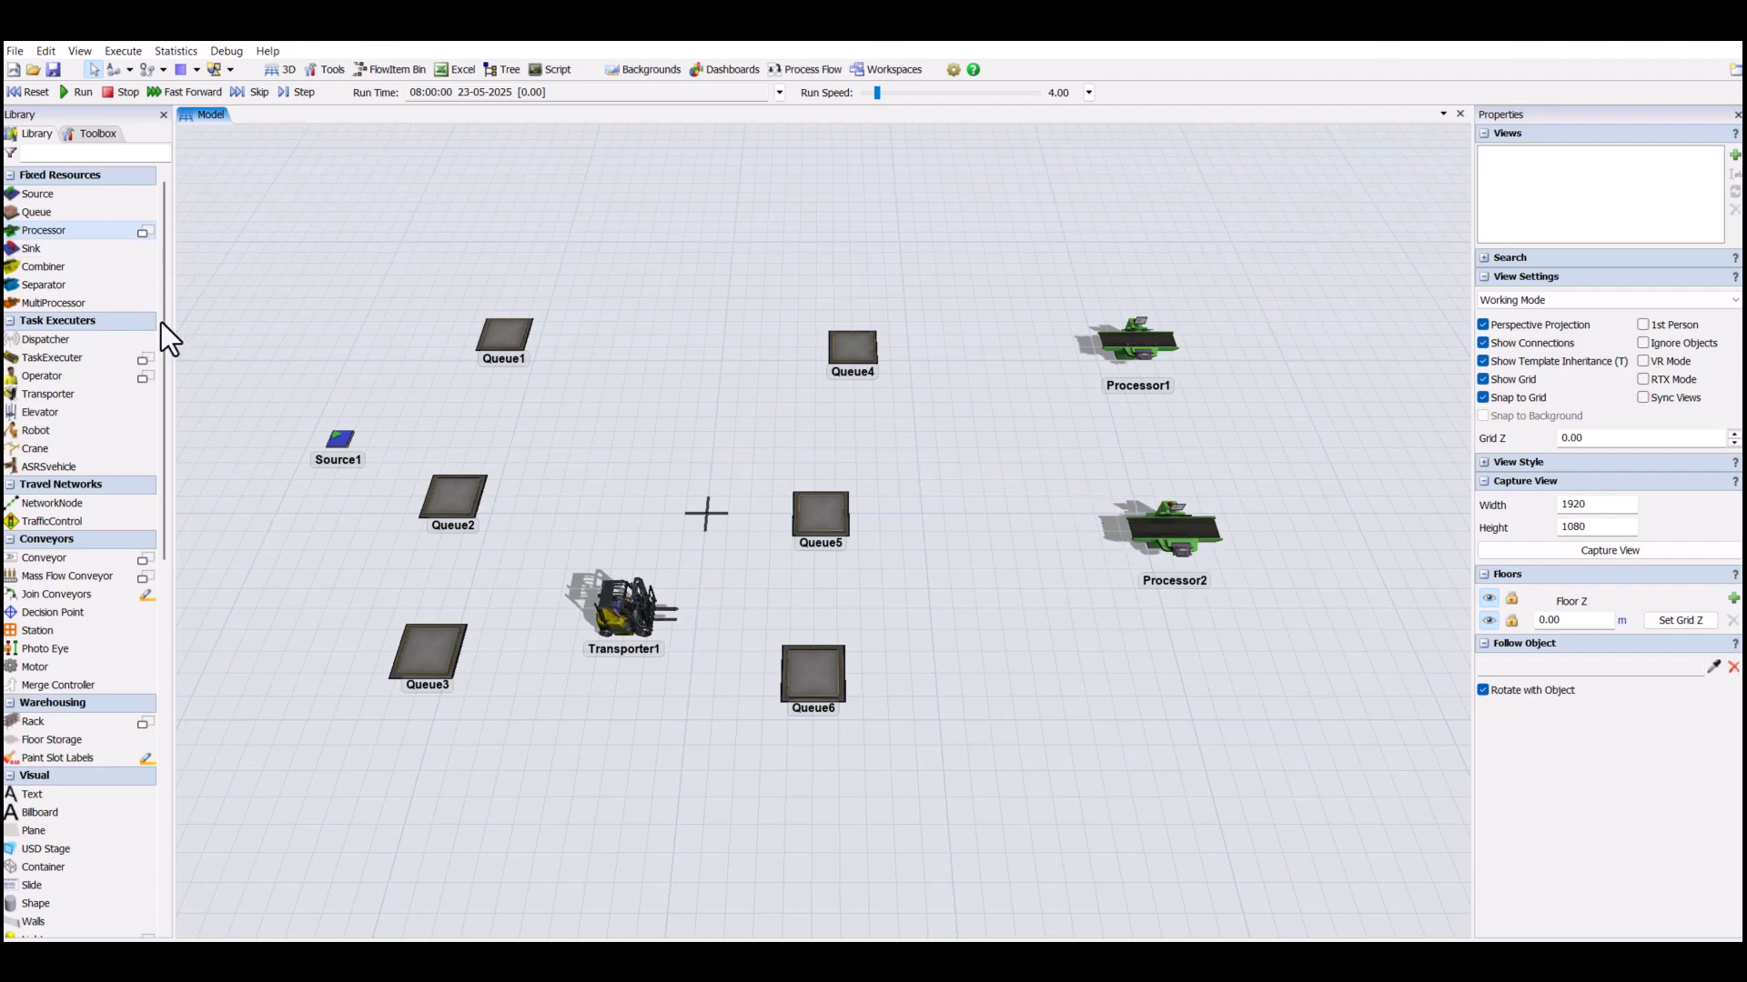
drag(1164, 674, 1206, 696)
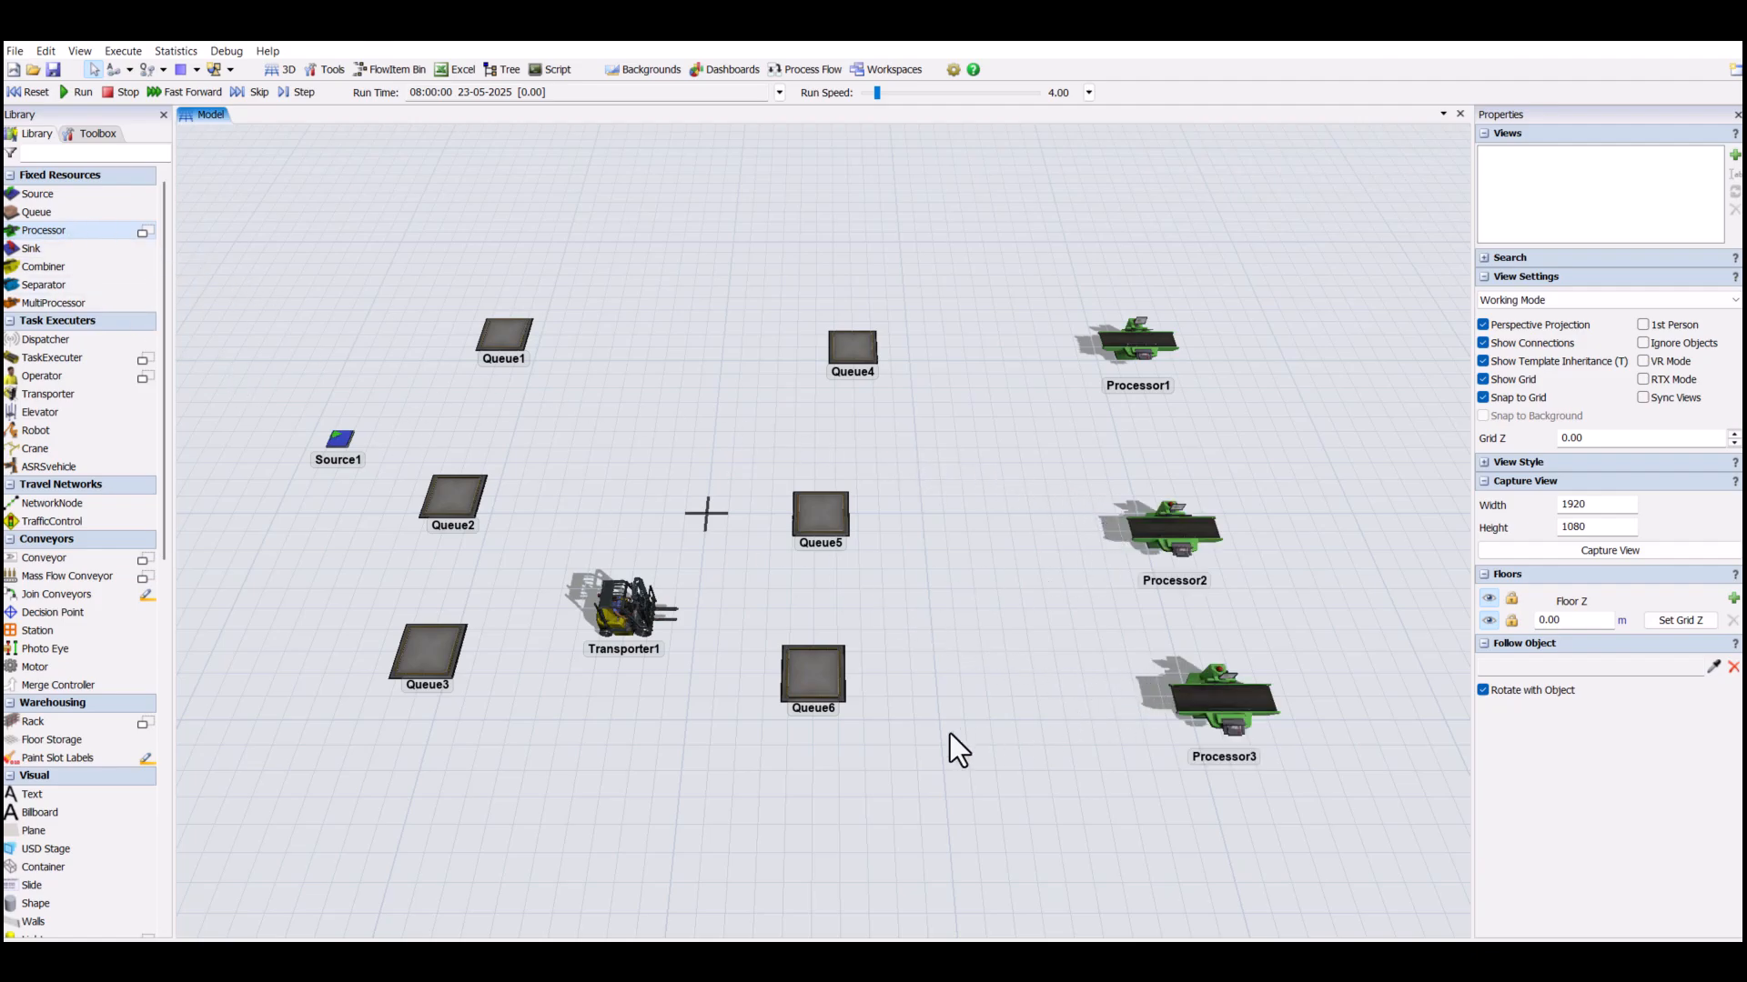
- Place an Operator between Queue5 and Processor2, and a Sink beyond Processor2
click(42, 376)
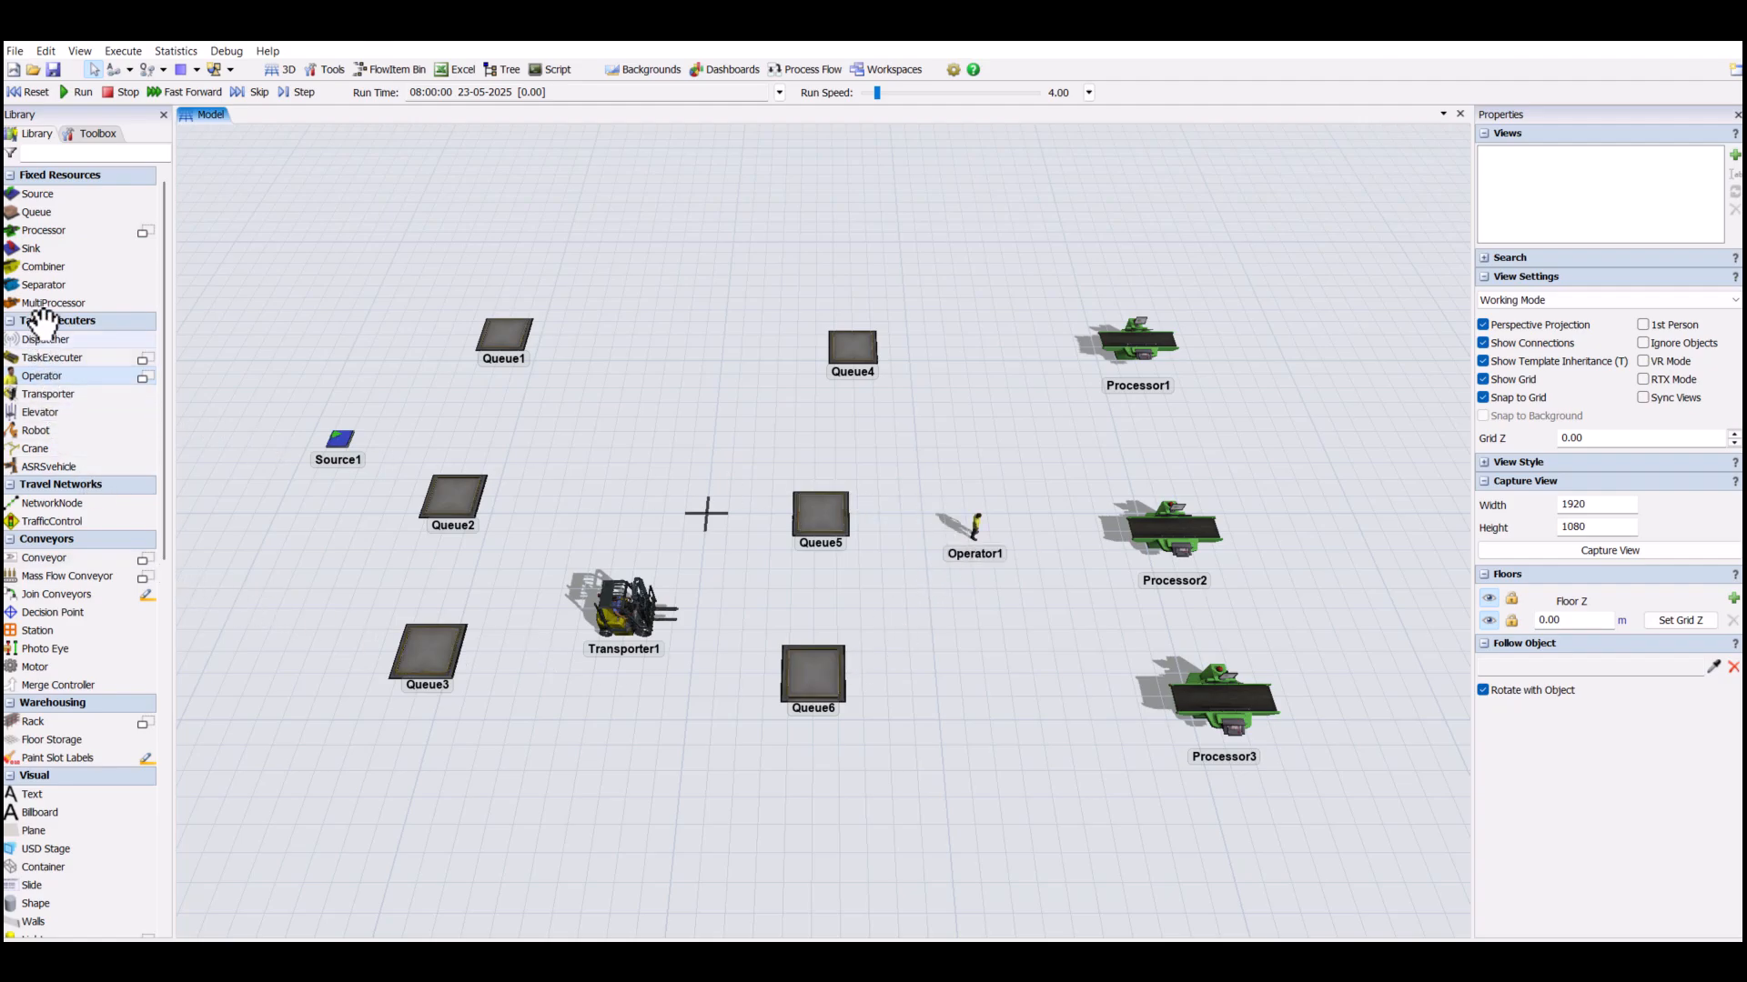
click(44, 248)
click(1365, 501)
drag(1346, 639, 1301, 593)
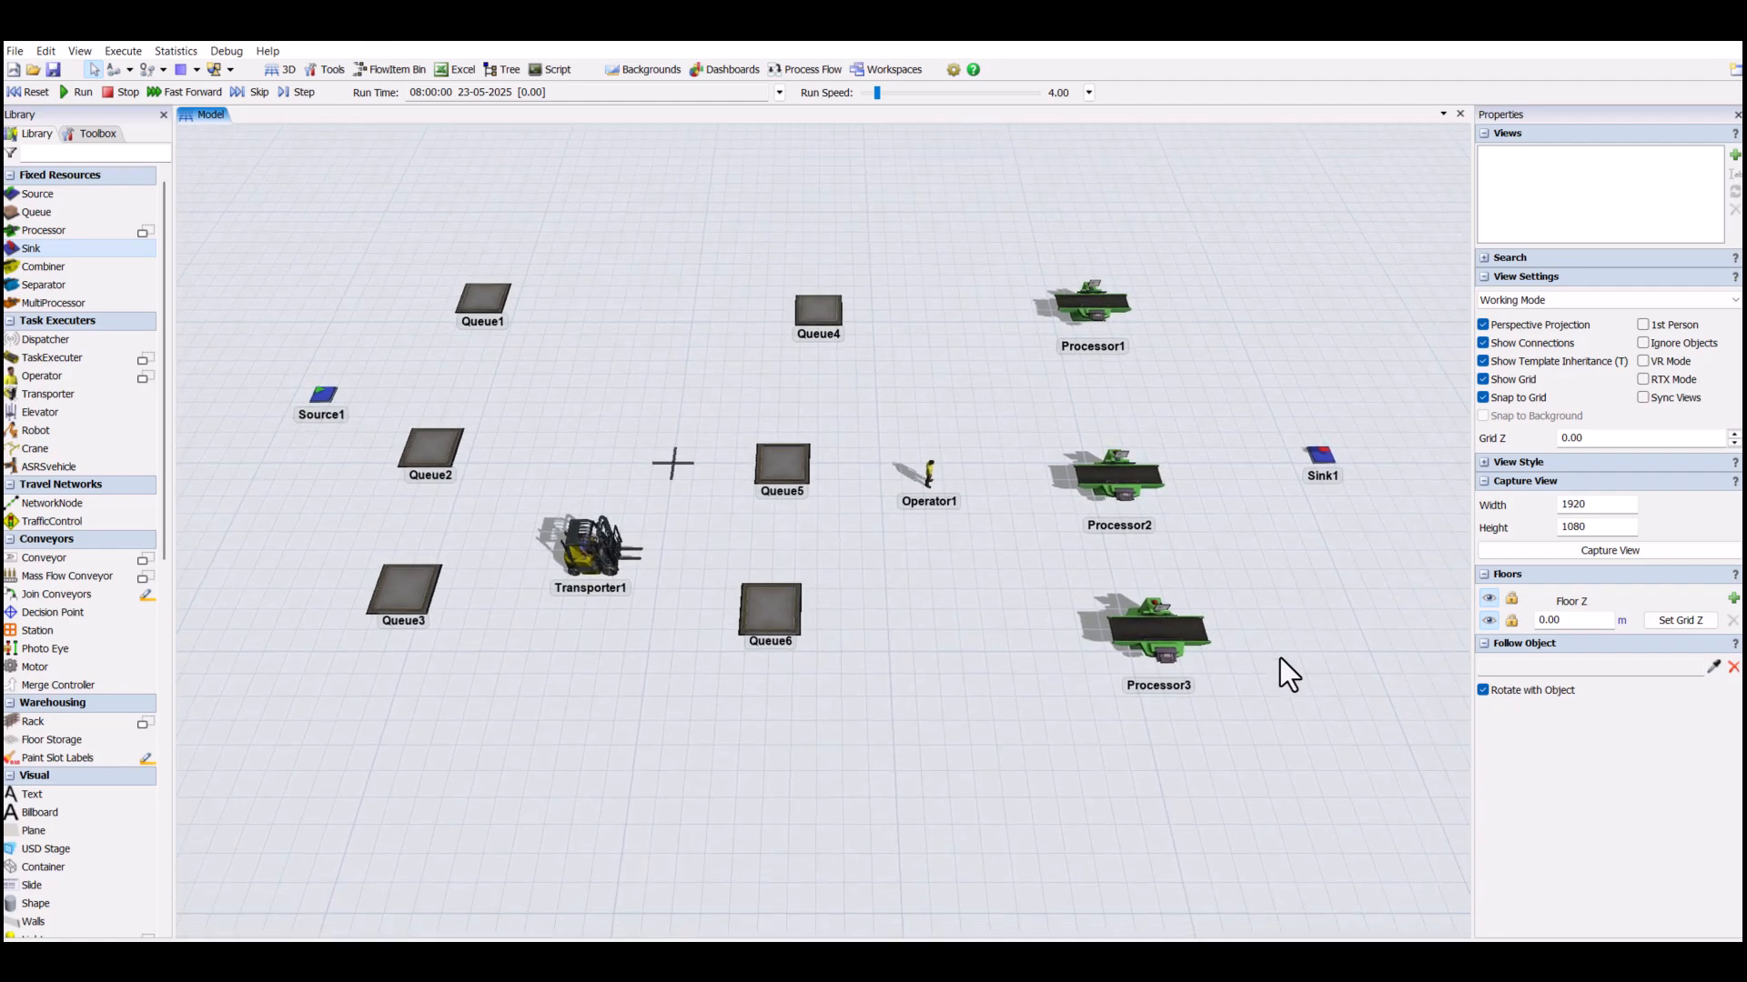
- Connect Source1 to Queue3, Queue2 and Queue1, in that order, using Connect Objects
click(112, 68)
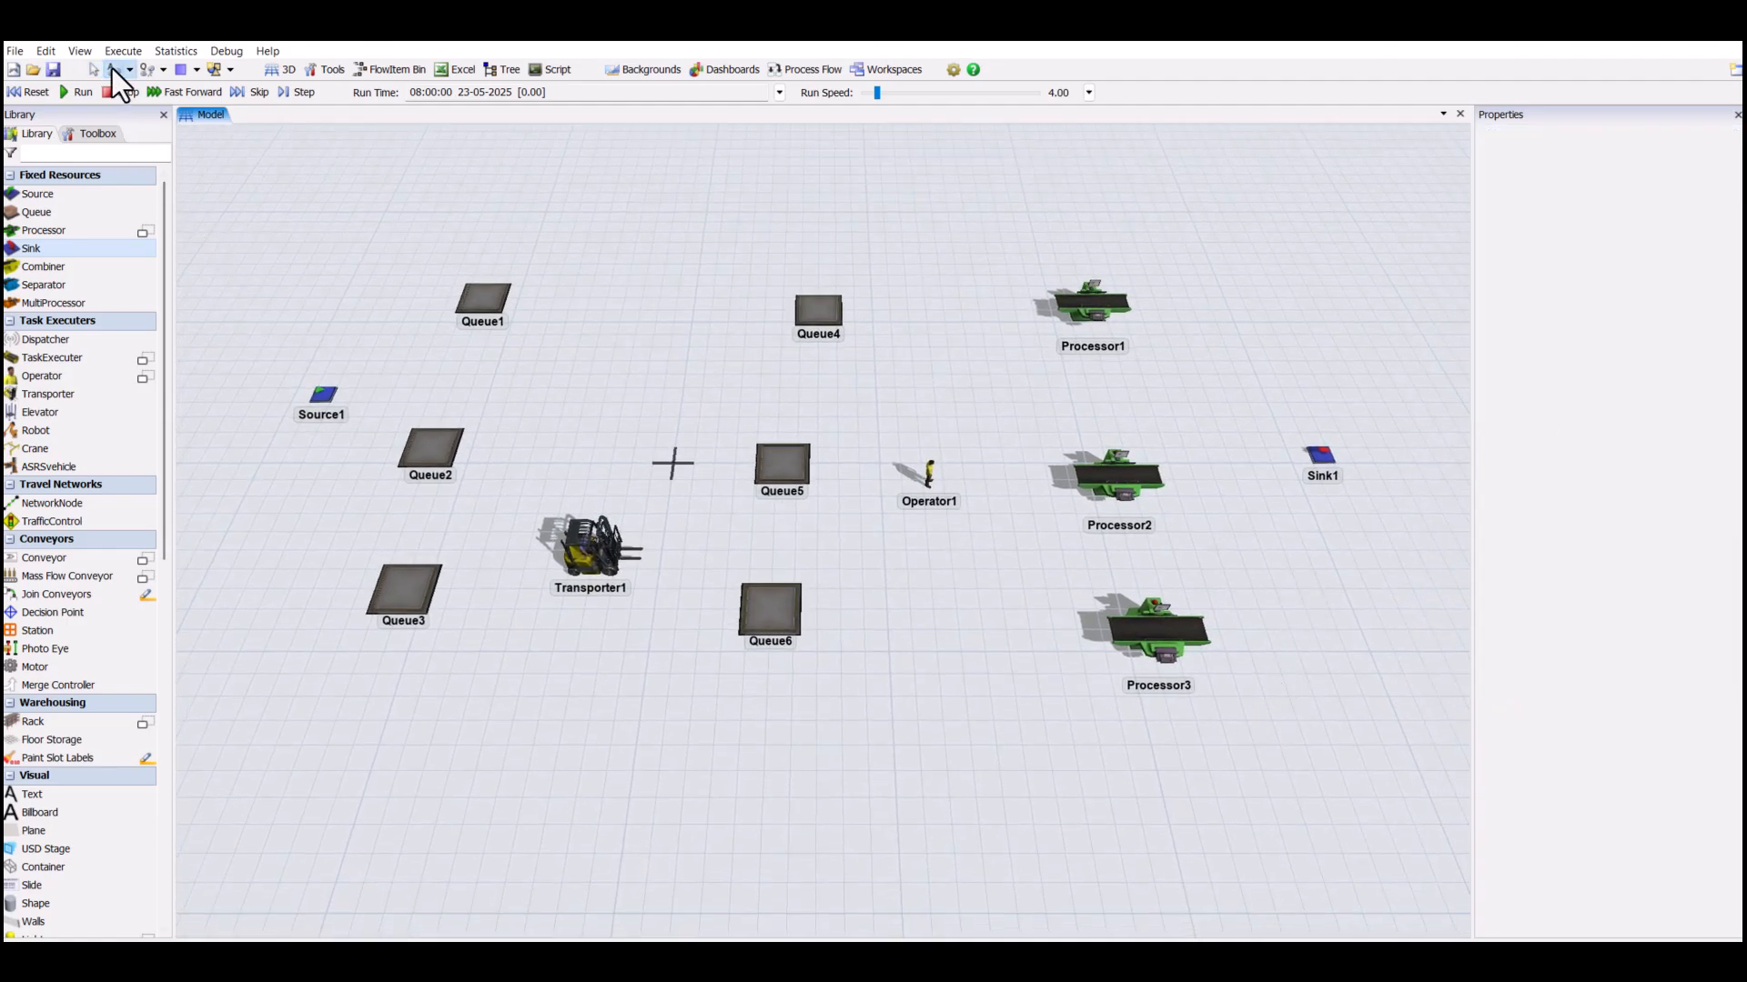
click(324, 397)
click(400, 587)
key(Escape)
click(322, 396)
click(431, 452)
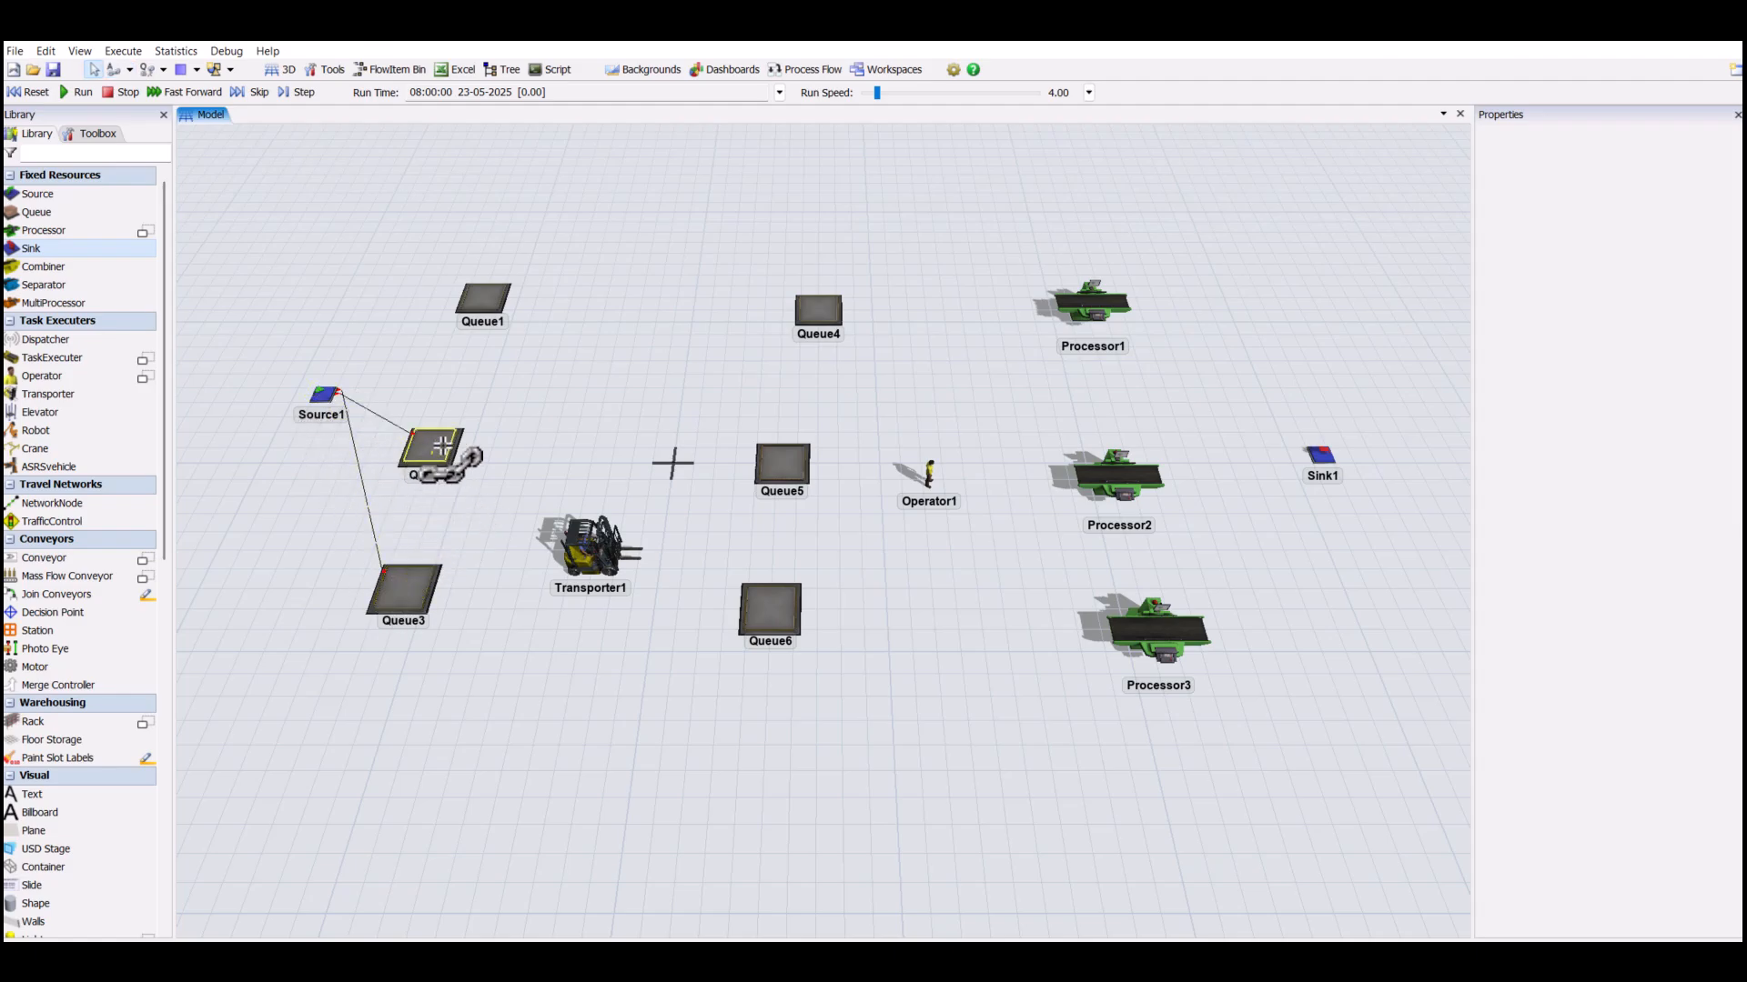
click(325, 395)
click(482, 299)
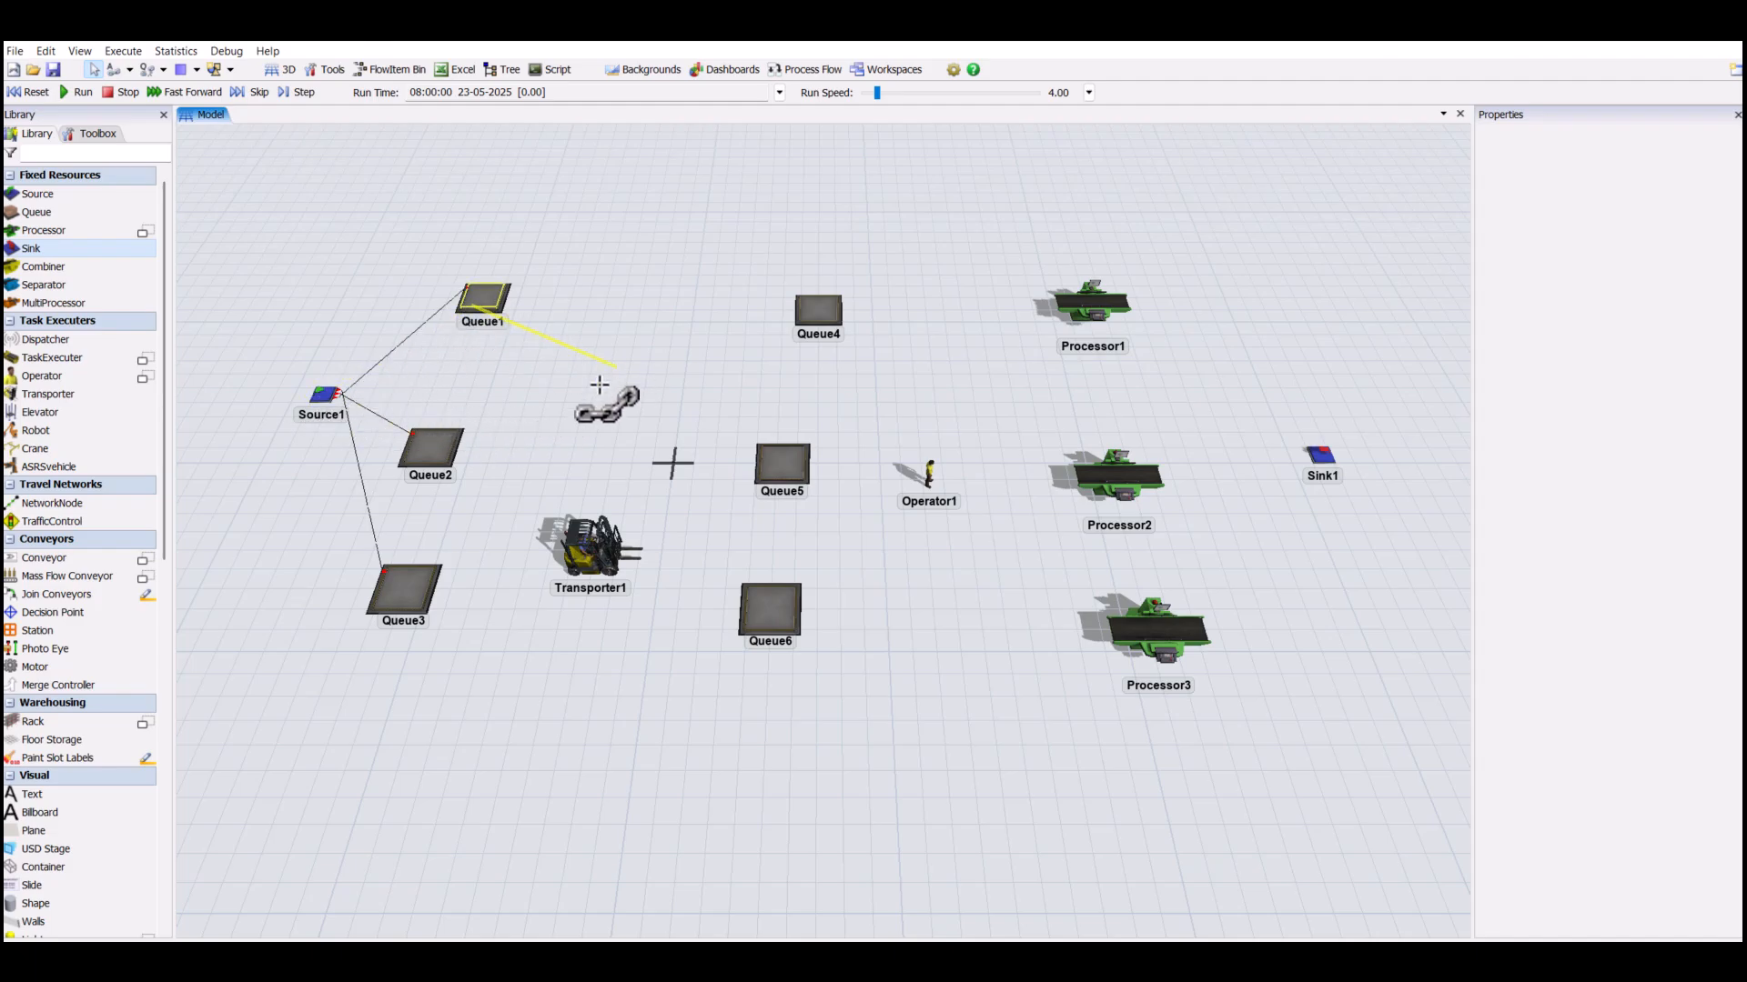
- Connect Queue1 to Queue4, Queue5 and Queue6, in that order
click(791, 329)
click(496, 314)
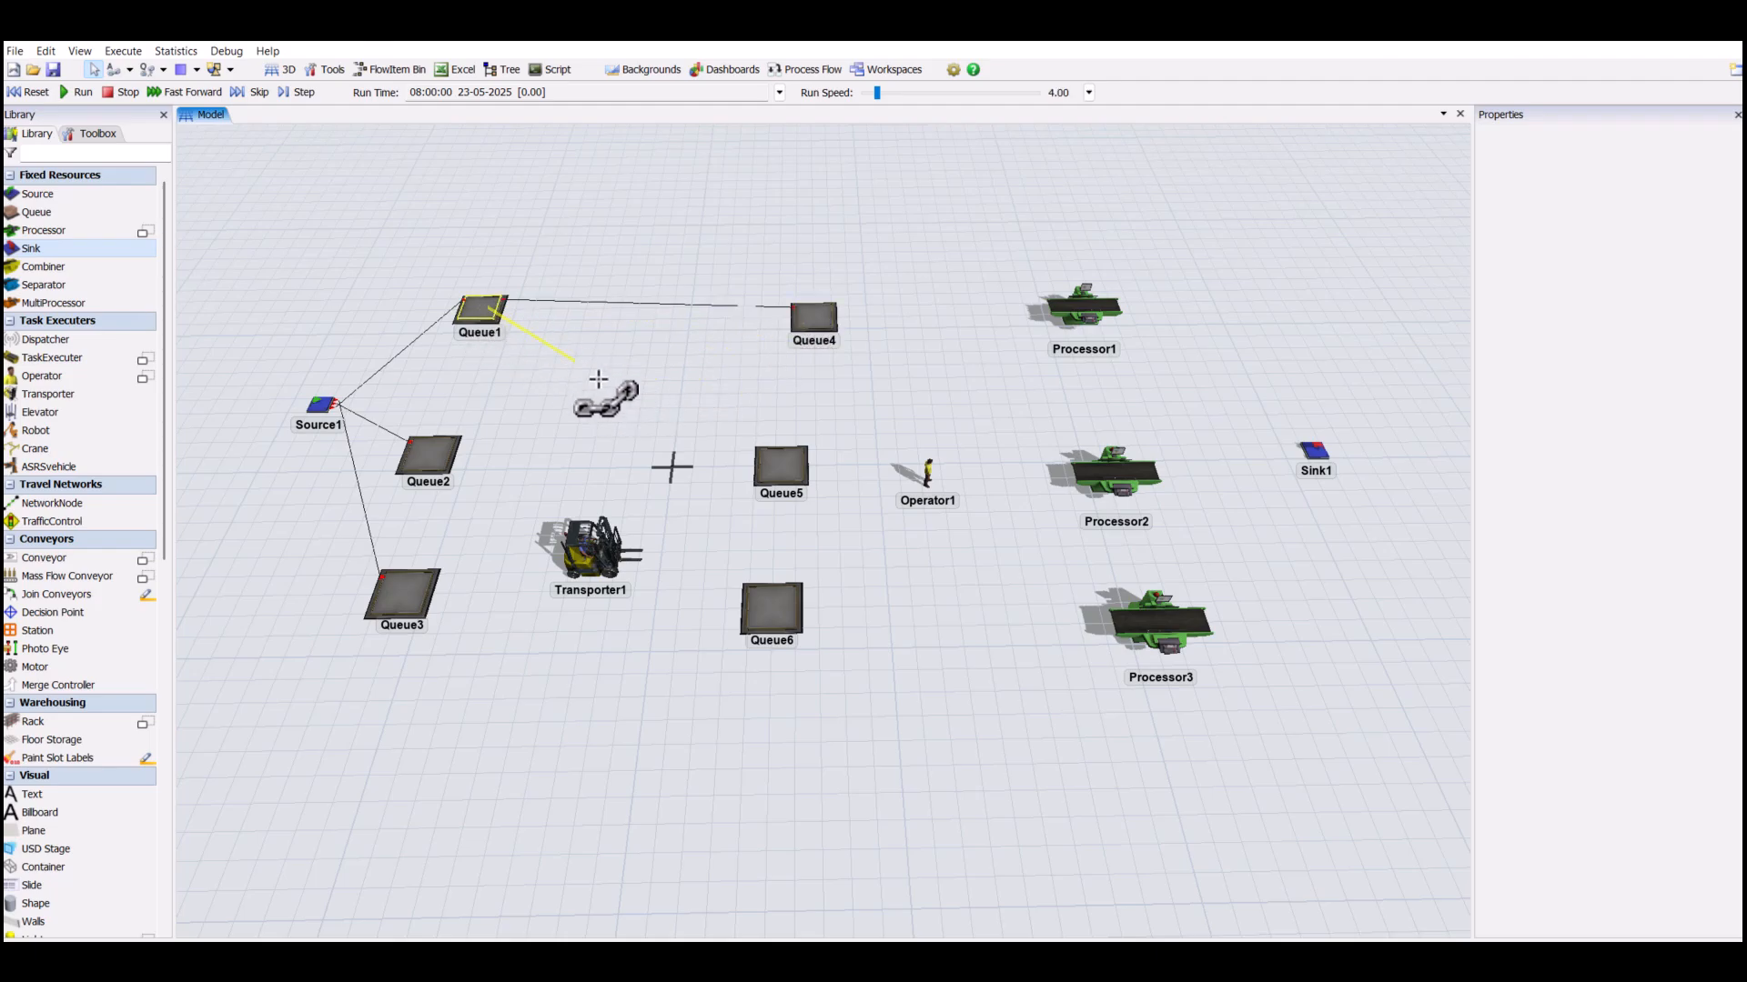
click(780, 469)
click(478, 310)
click(769, 605)
click(769, 608)
click(598, 655)
- Connect Queue2 to Queue4, Queue5 and Queue6, in that order
click(435, 462)
click(816, 326)
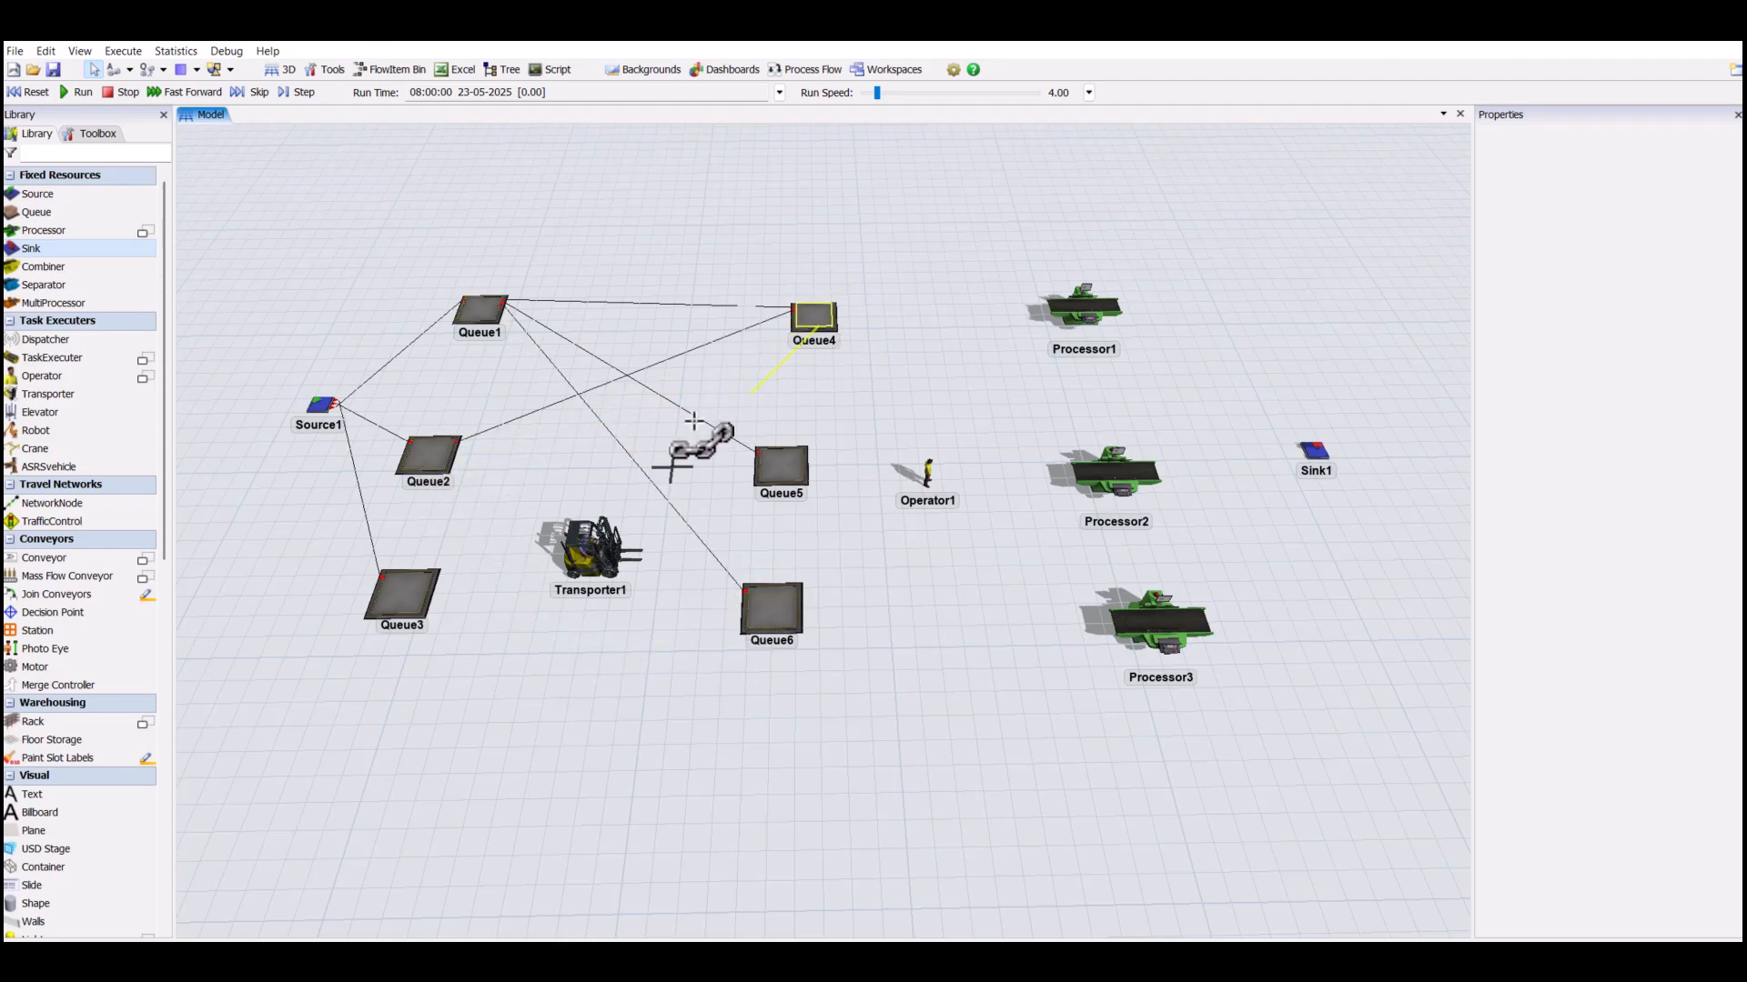
click(438, 464)
click(780, 469)
click(788, 620)
click(555, 762)
- Connect Queue3 to Queue4, Queue5 and Queue6, in that order
click(400, 596)
click(812, 320)
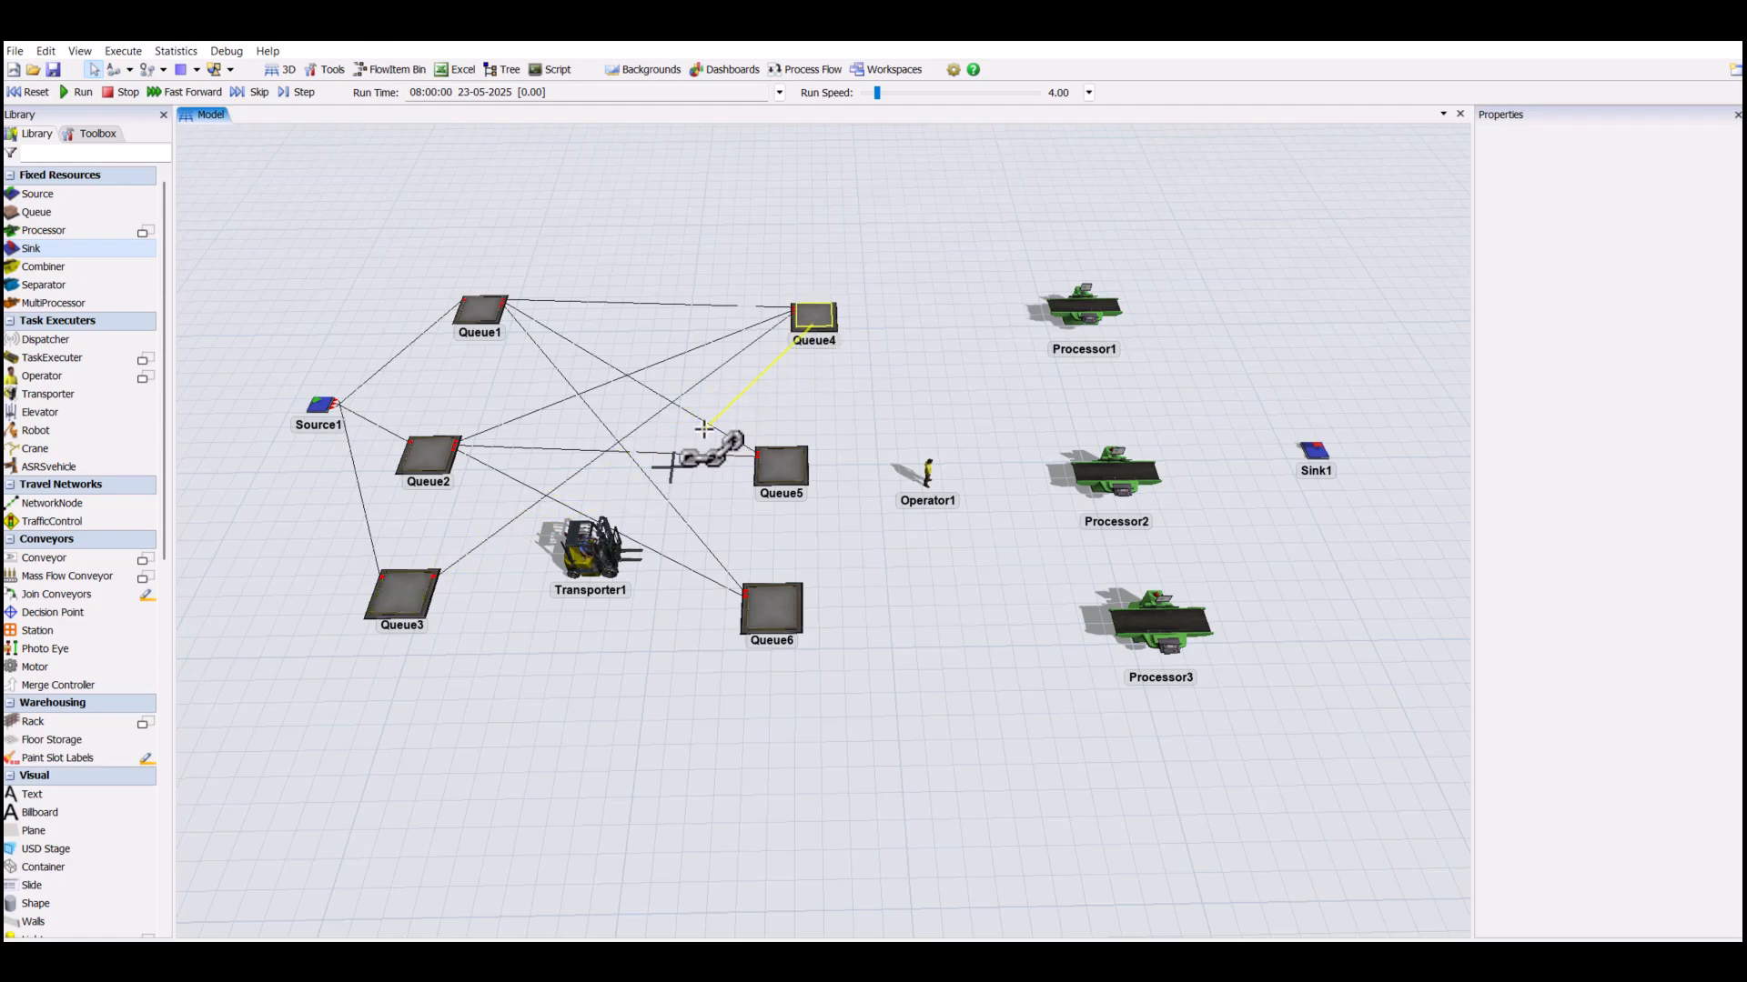
click(402, 604)
click(780, 479)
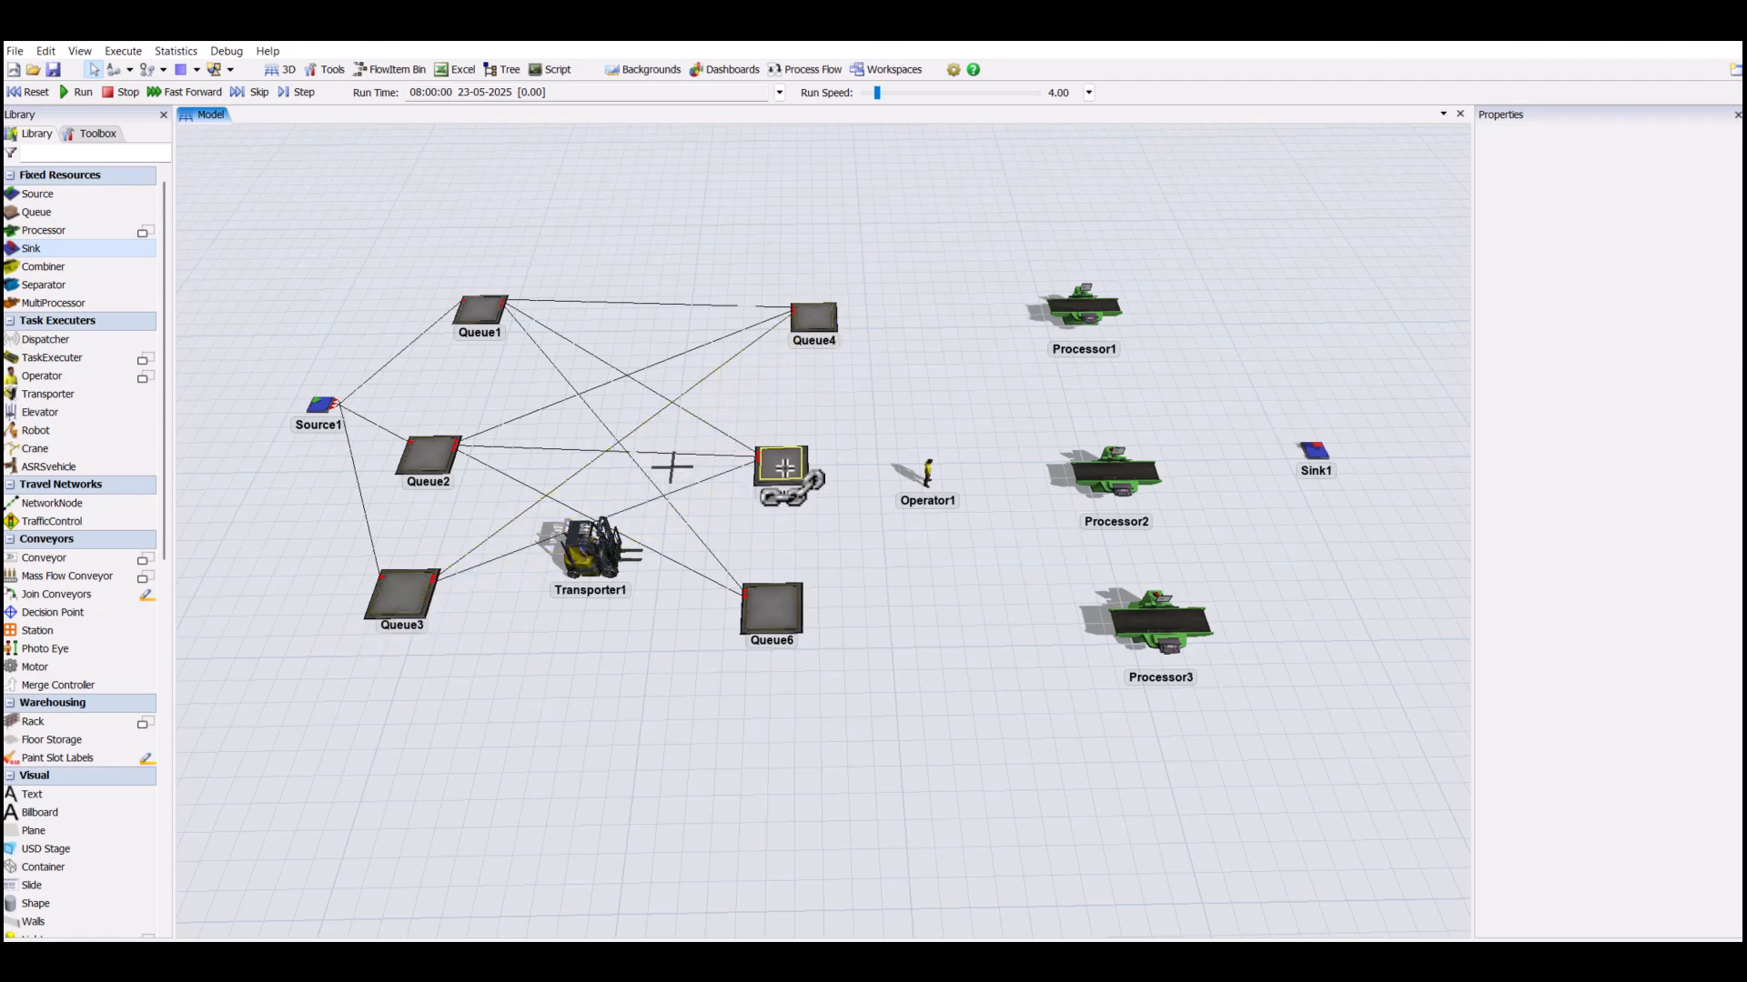
click(412, 594)
click(769, 608)
- Connect Queue4 to Processor1, Queue5 to Processor2 and Queue6 to Processor3
click(824, 325)
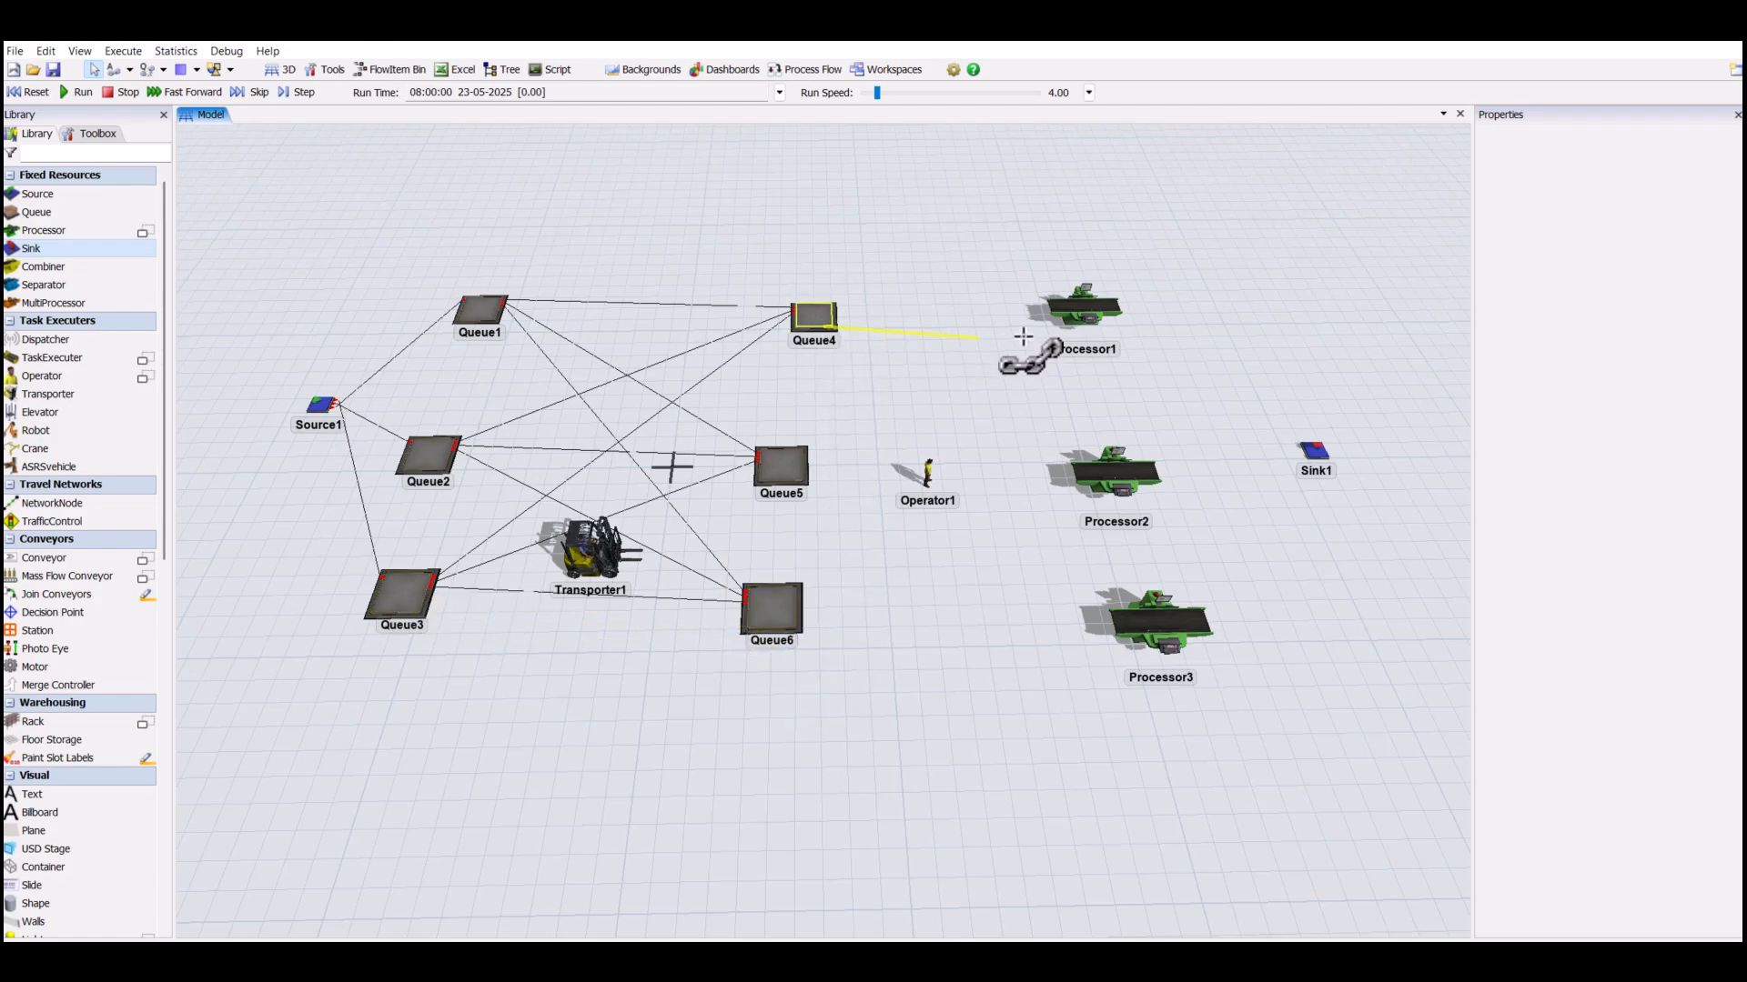
click(1080, 307)
click(784, 471)
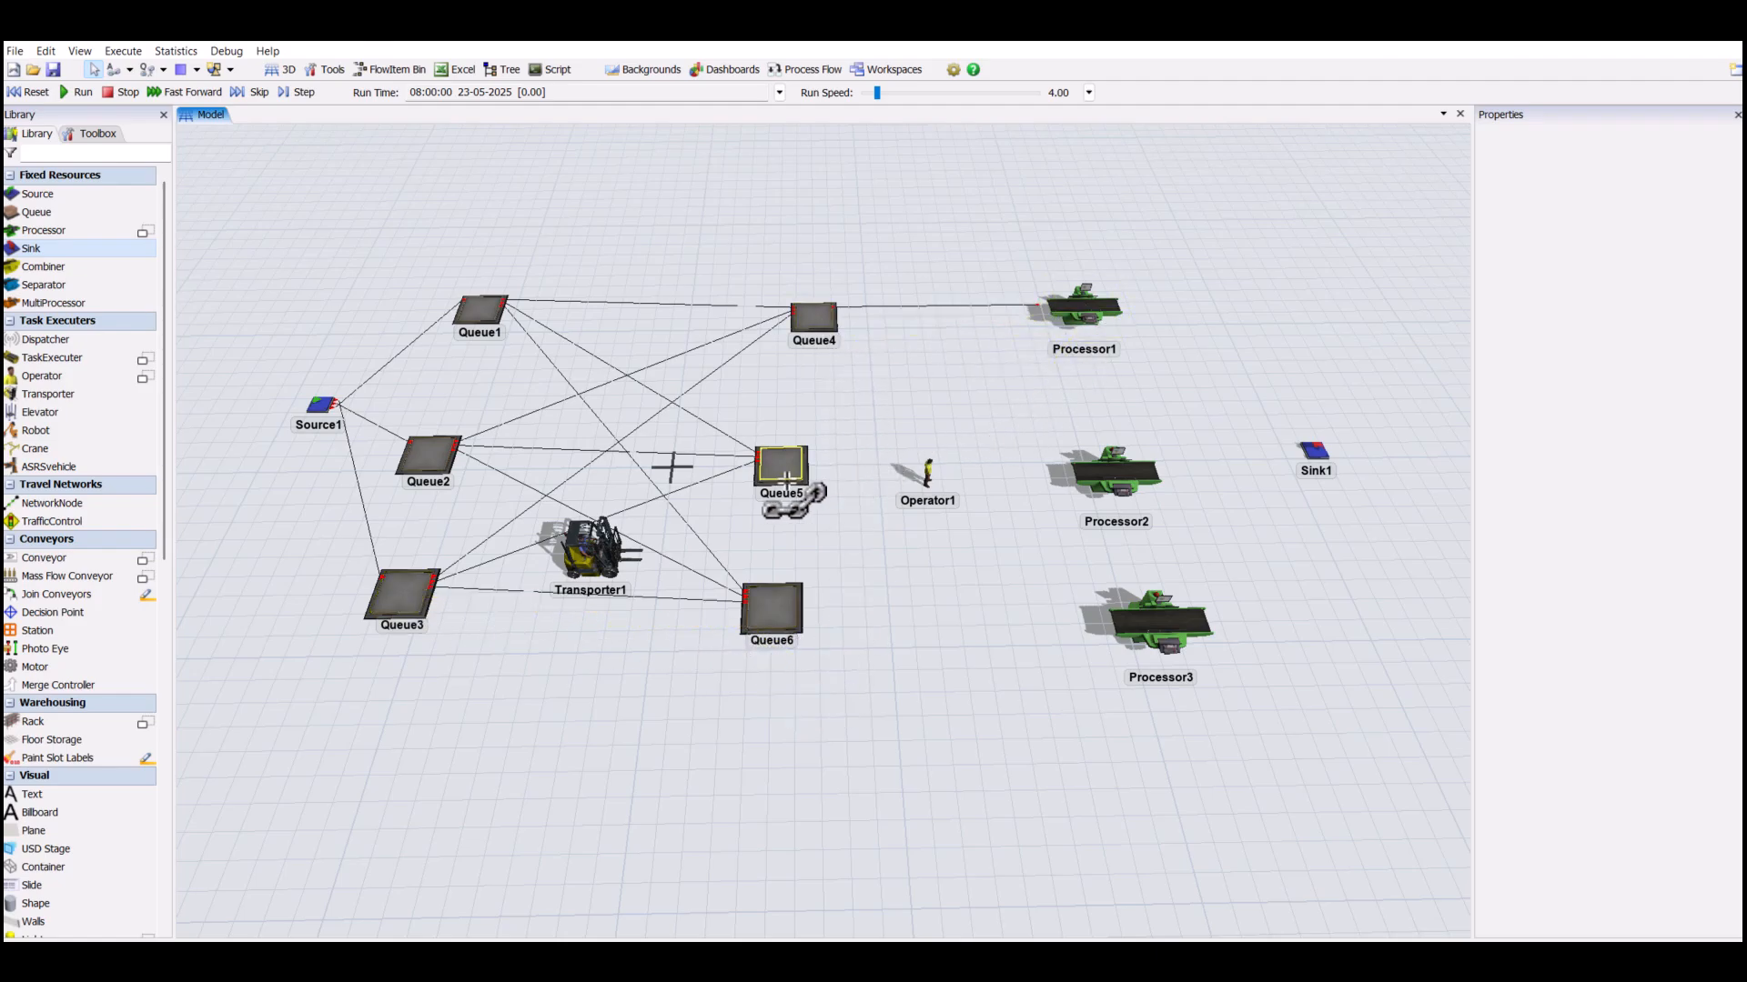
click(1087, 482)
click(773, 608)
click(1119, 637)
- Connect Processor1, Processor2 and Processor3 to Sink1 and leave the connection mode
click(1087, 309)
click(1314, 455)
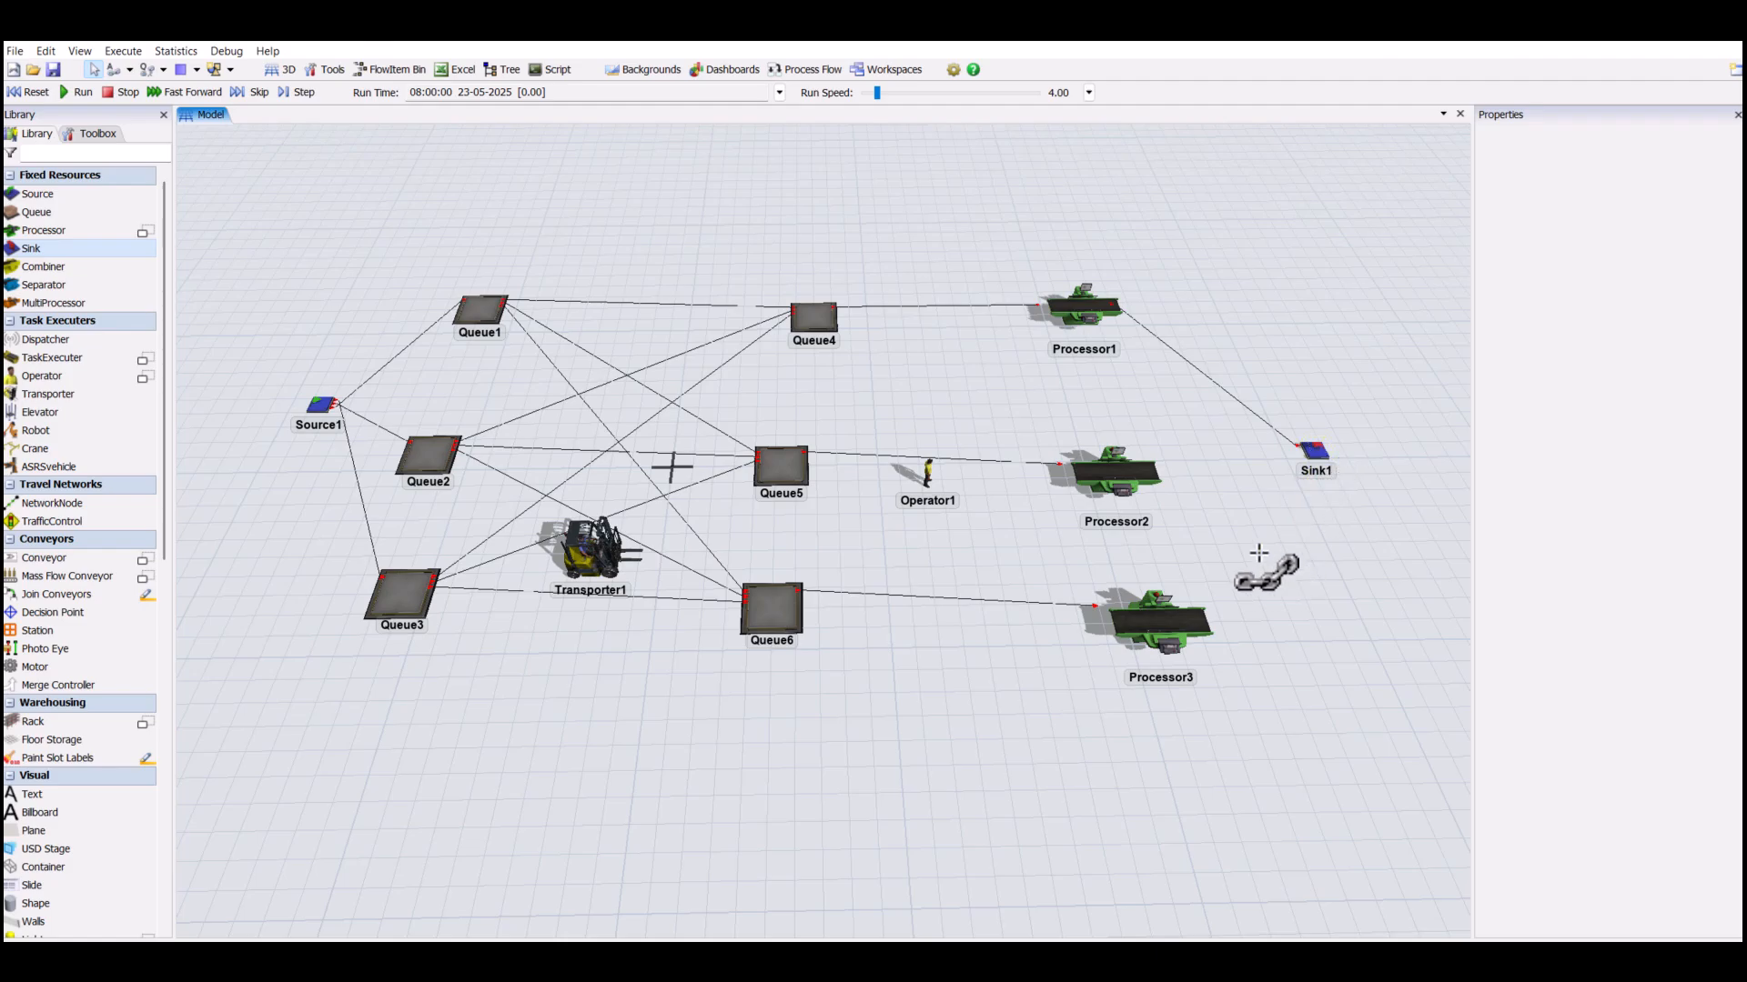
click(1114, 479)
click(1323, 469)
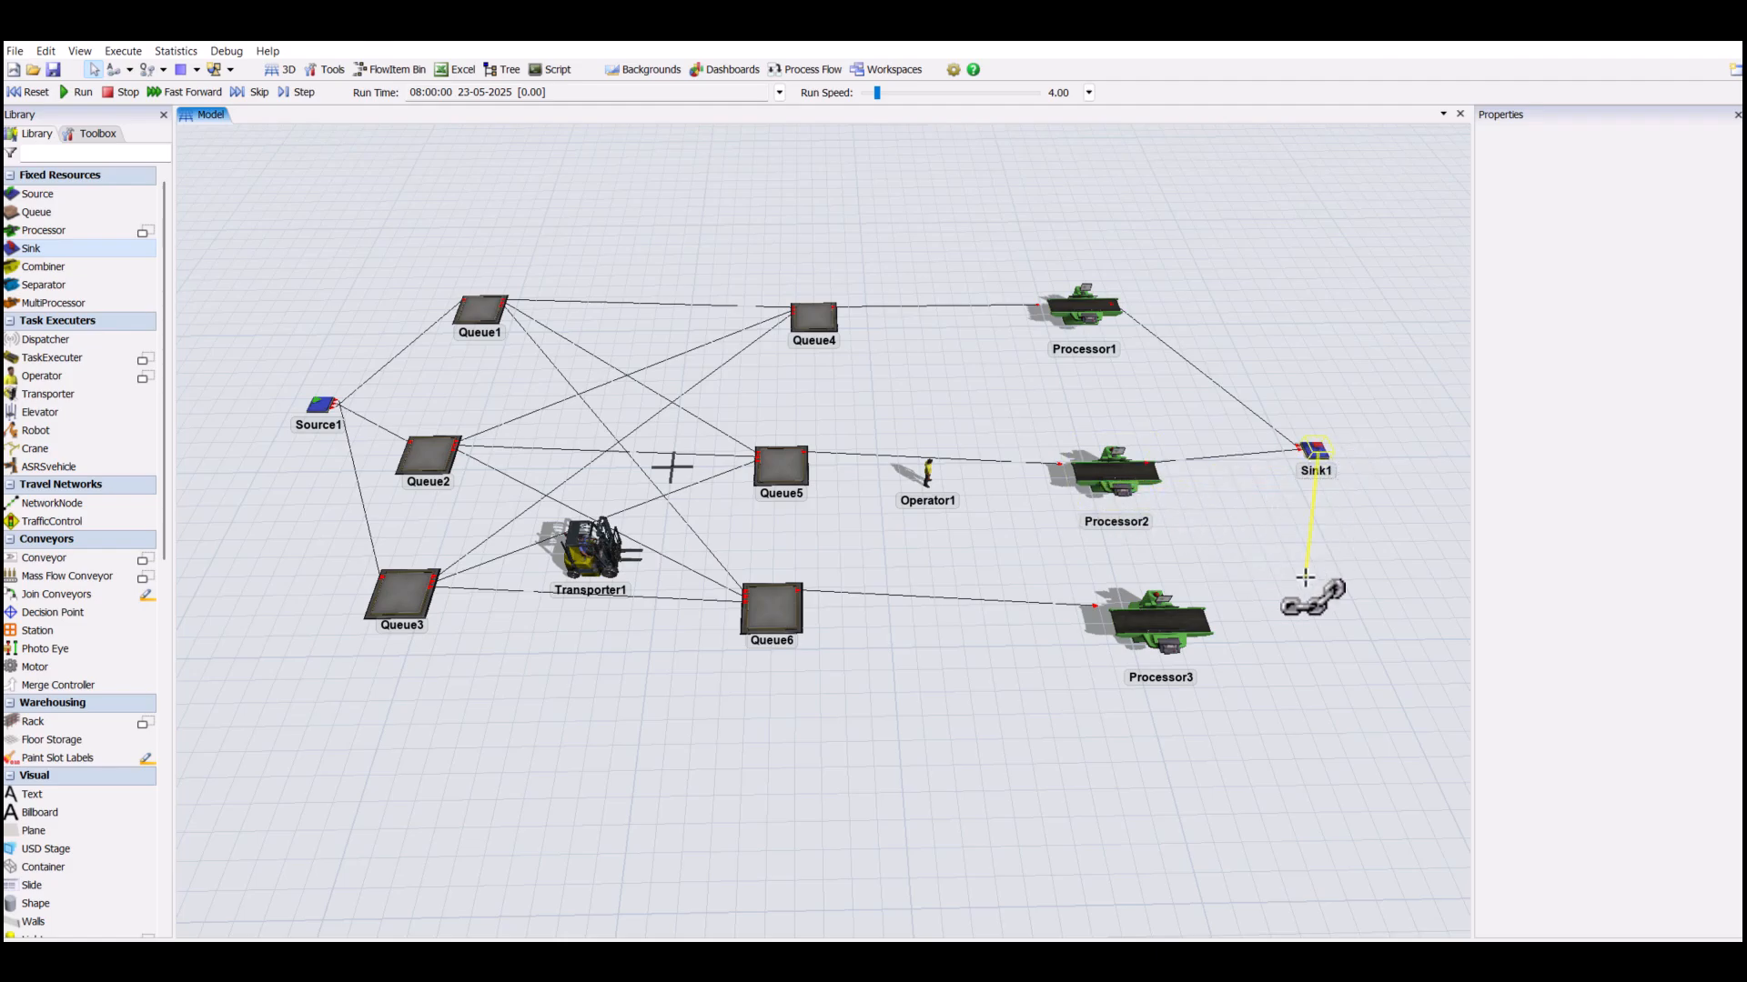
click(1167, 611)
click(1312, 452)
click(1313, 452)
click(1294, 585)
click(484, 659)
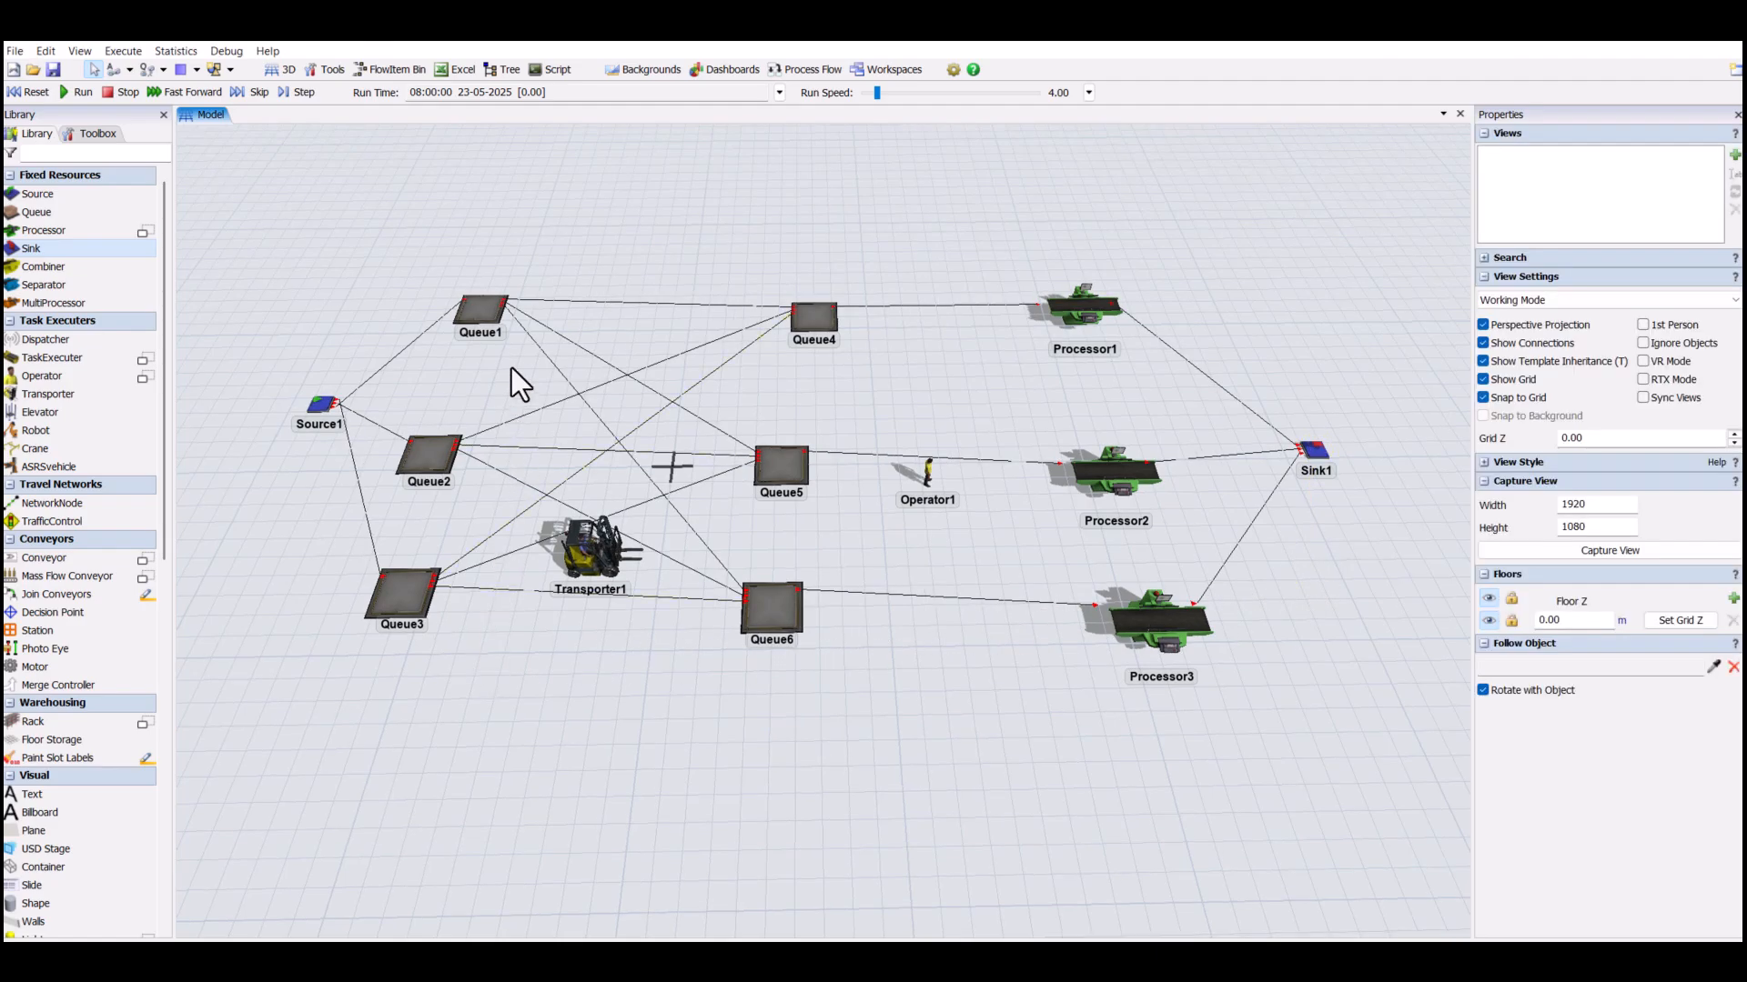
- Enable Use Transport for Queue1's output and assign Transporter1 by sampling it in the model
click(488, 314)
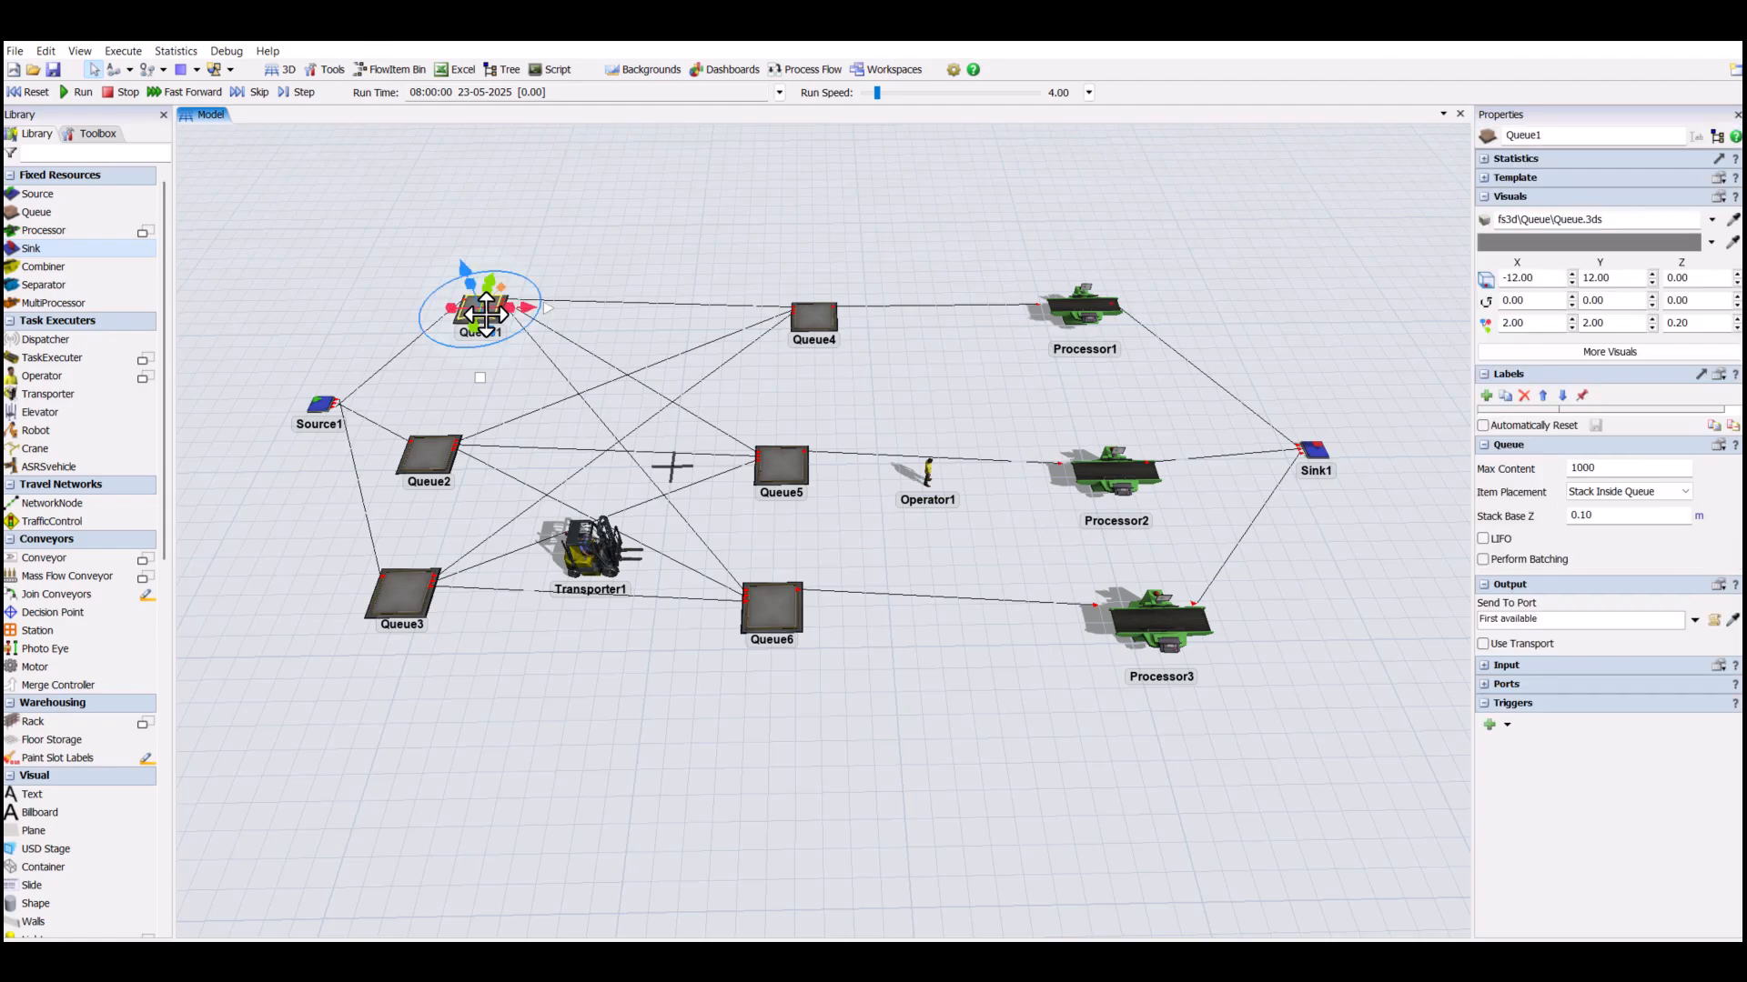
click(1483, 645)
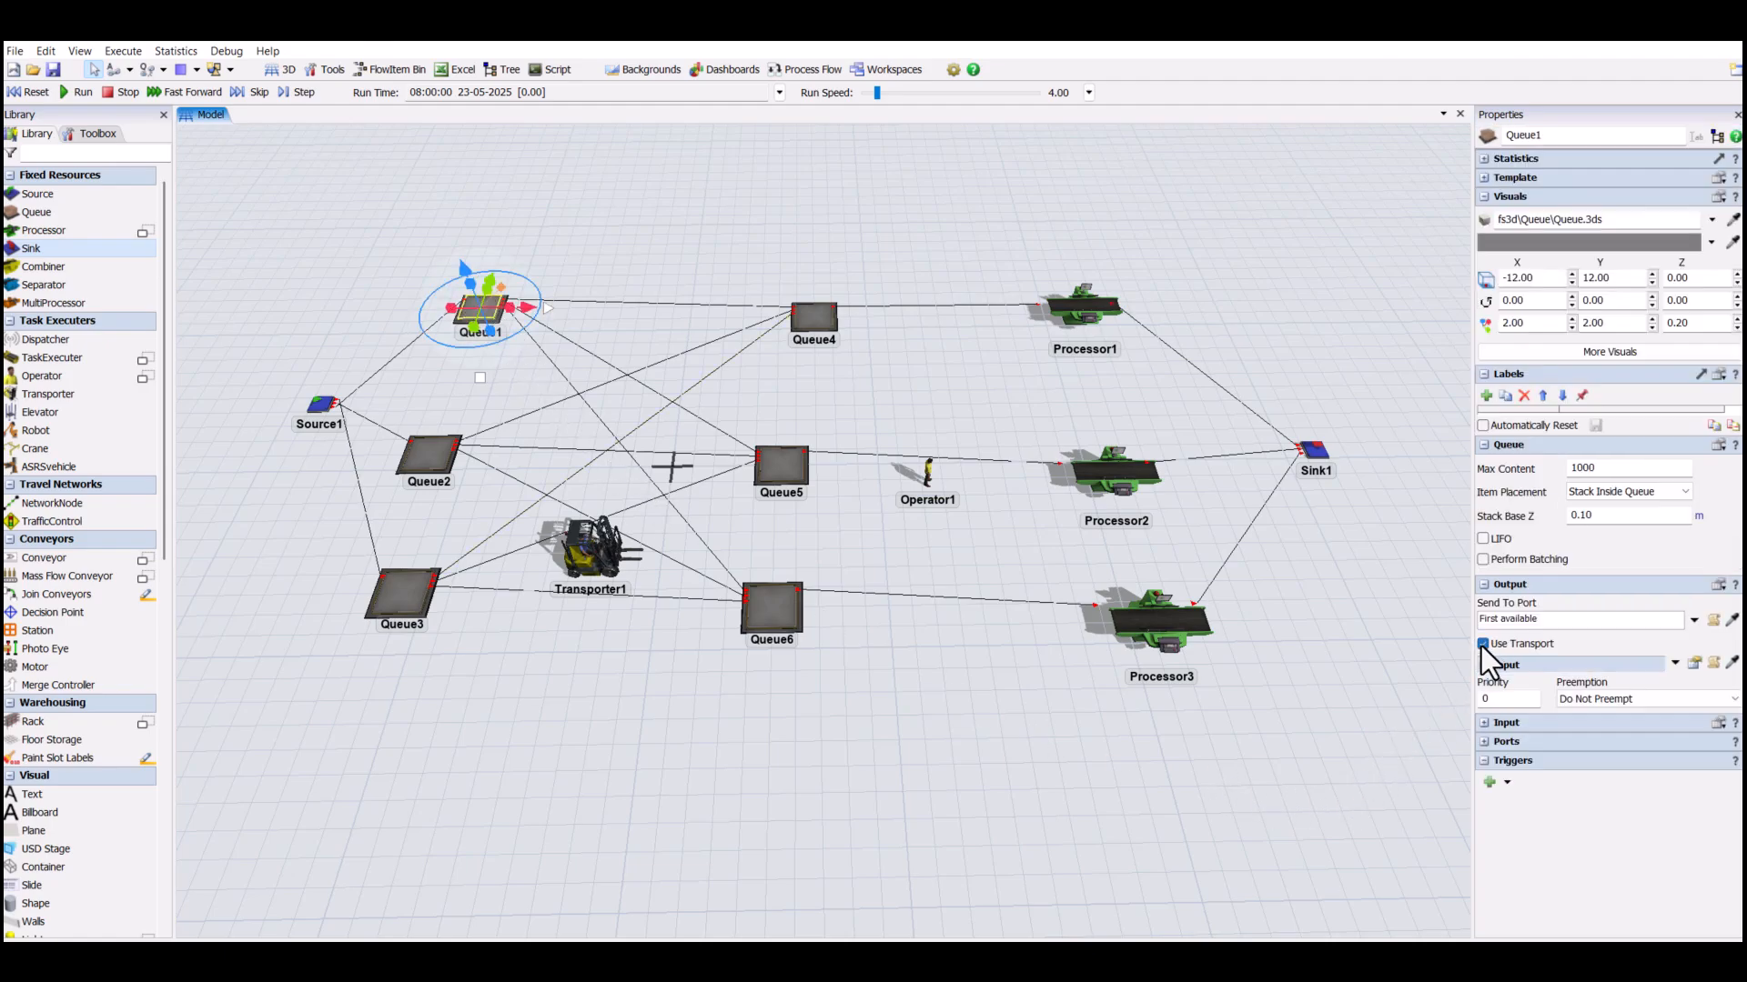
click(1731, 663)
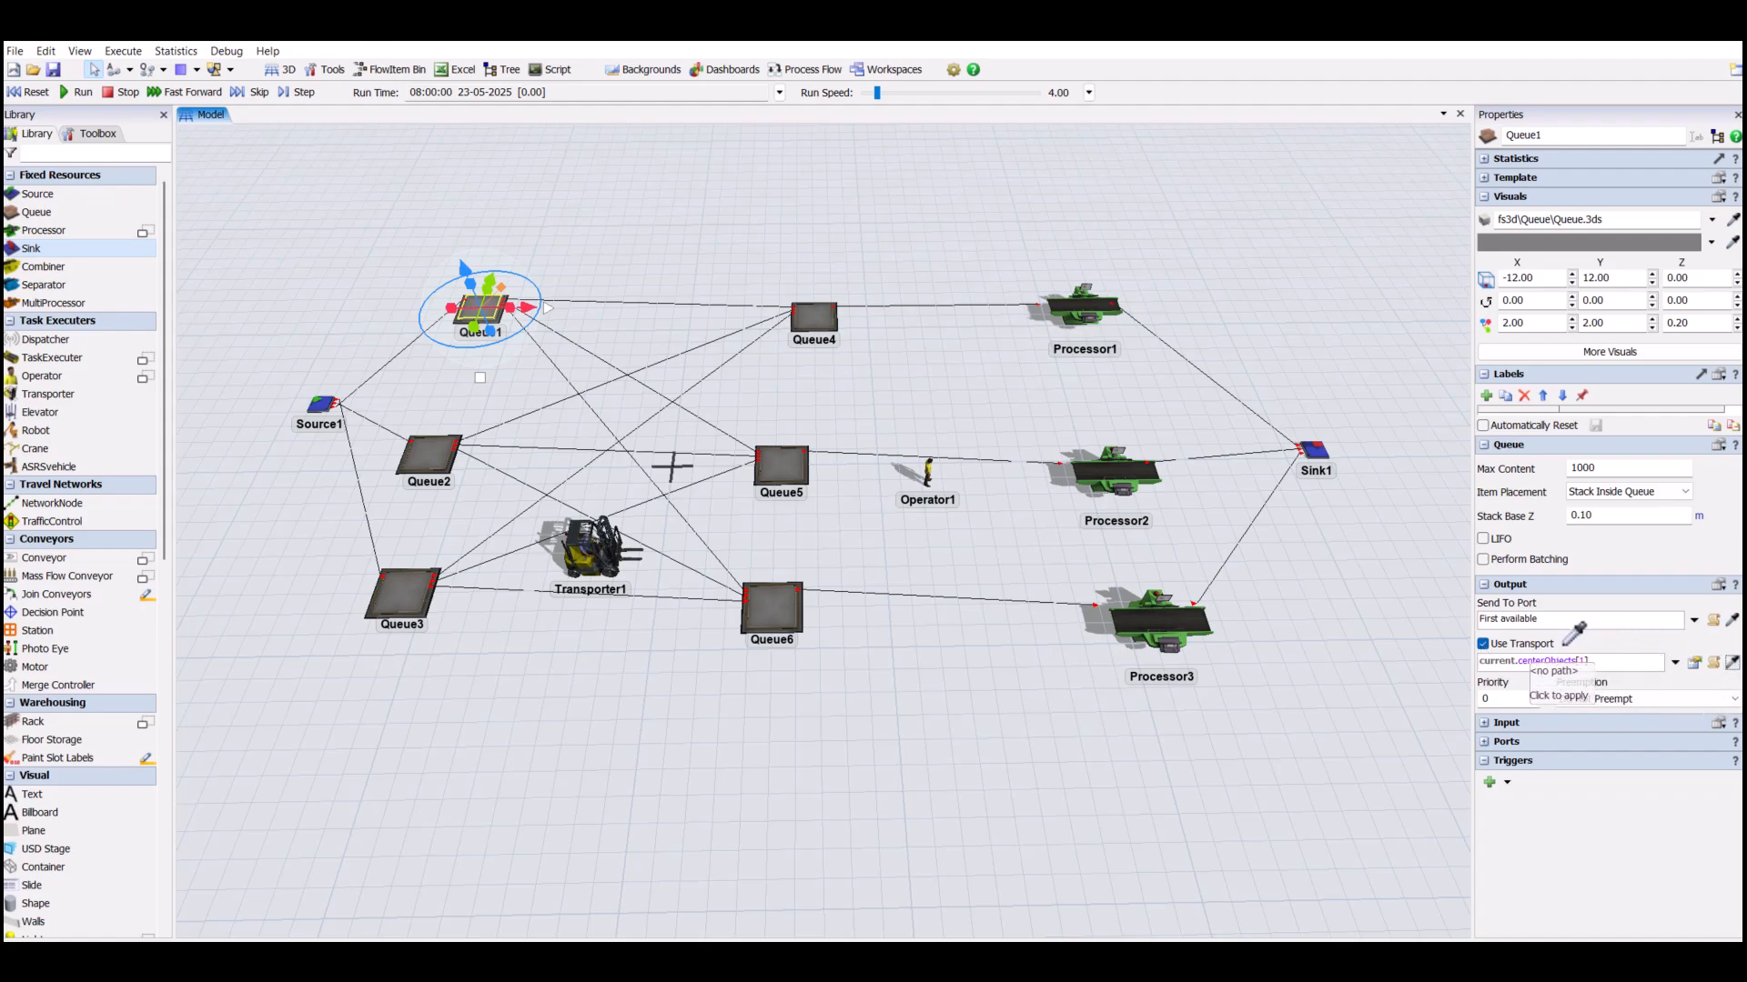
click(615, 552)
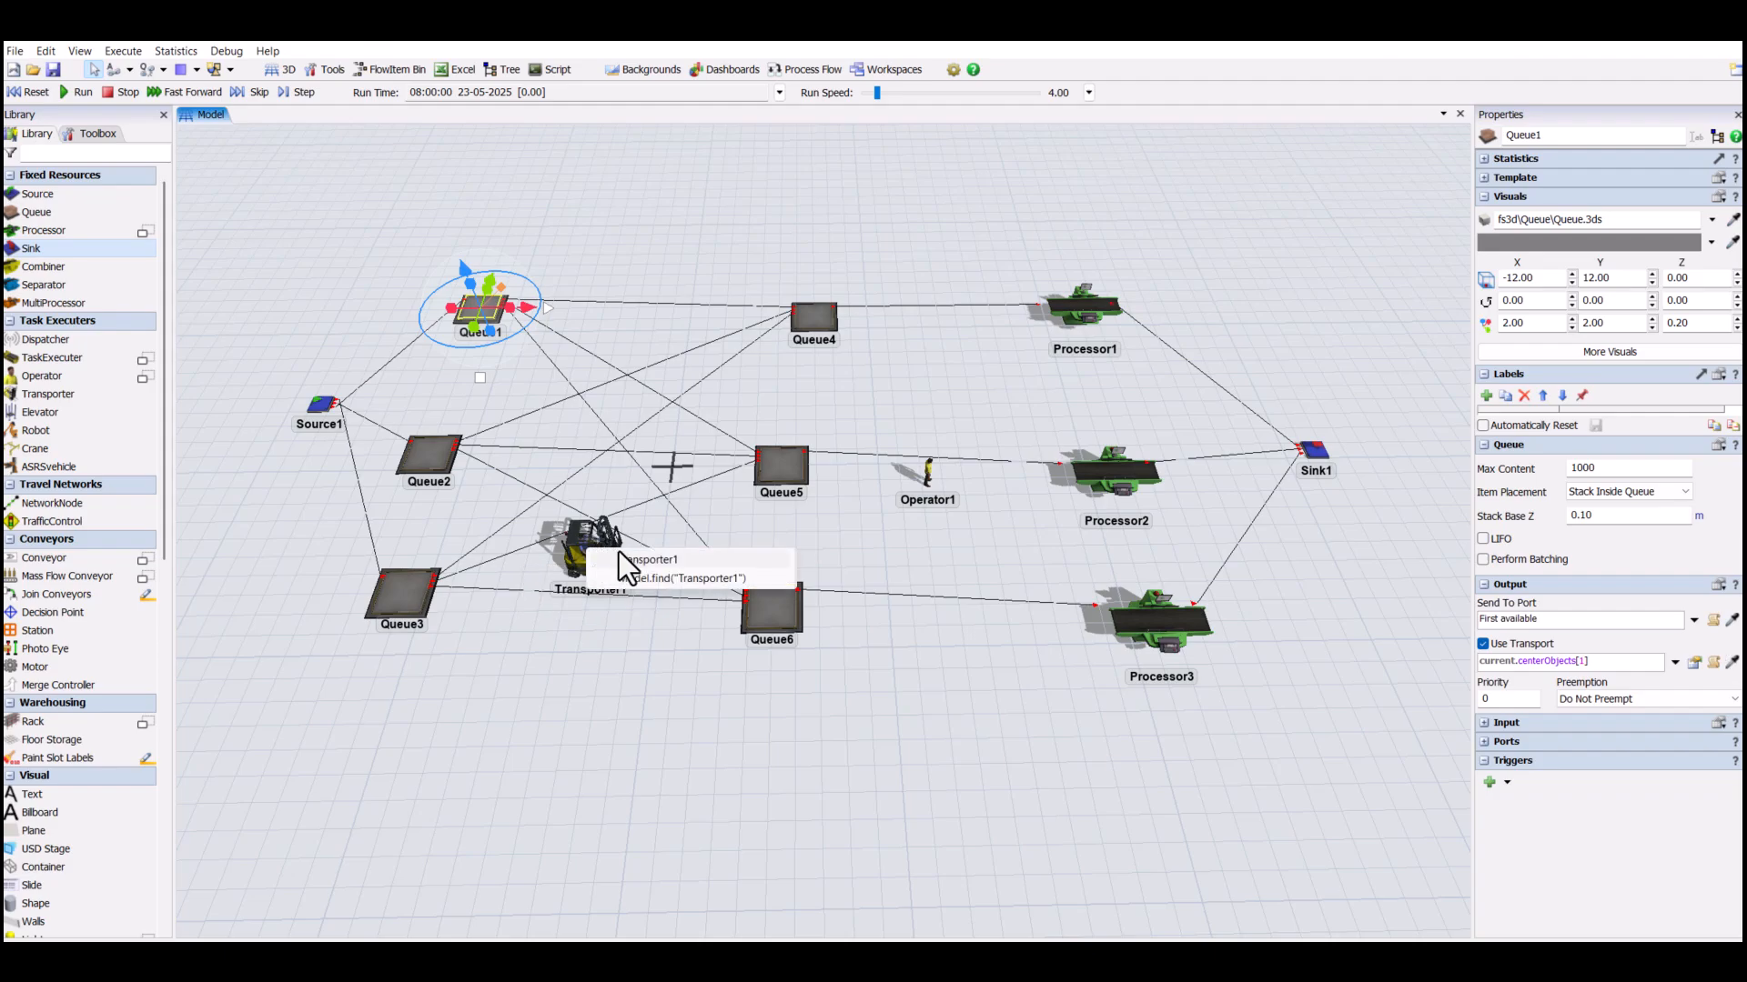
click(653, 560)
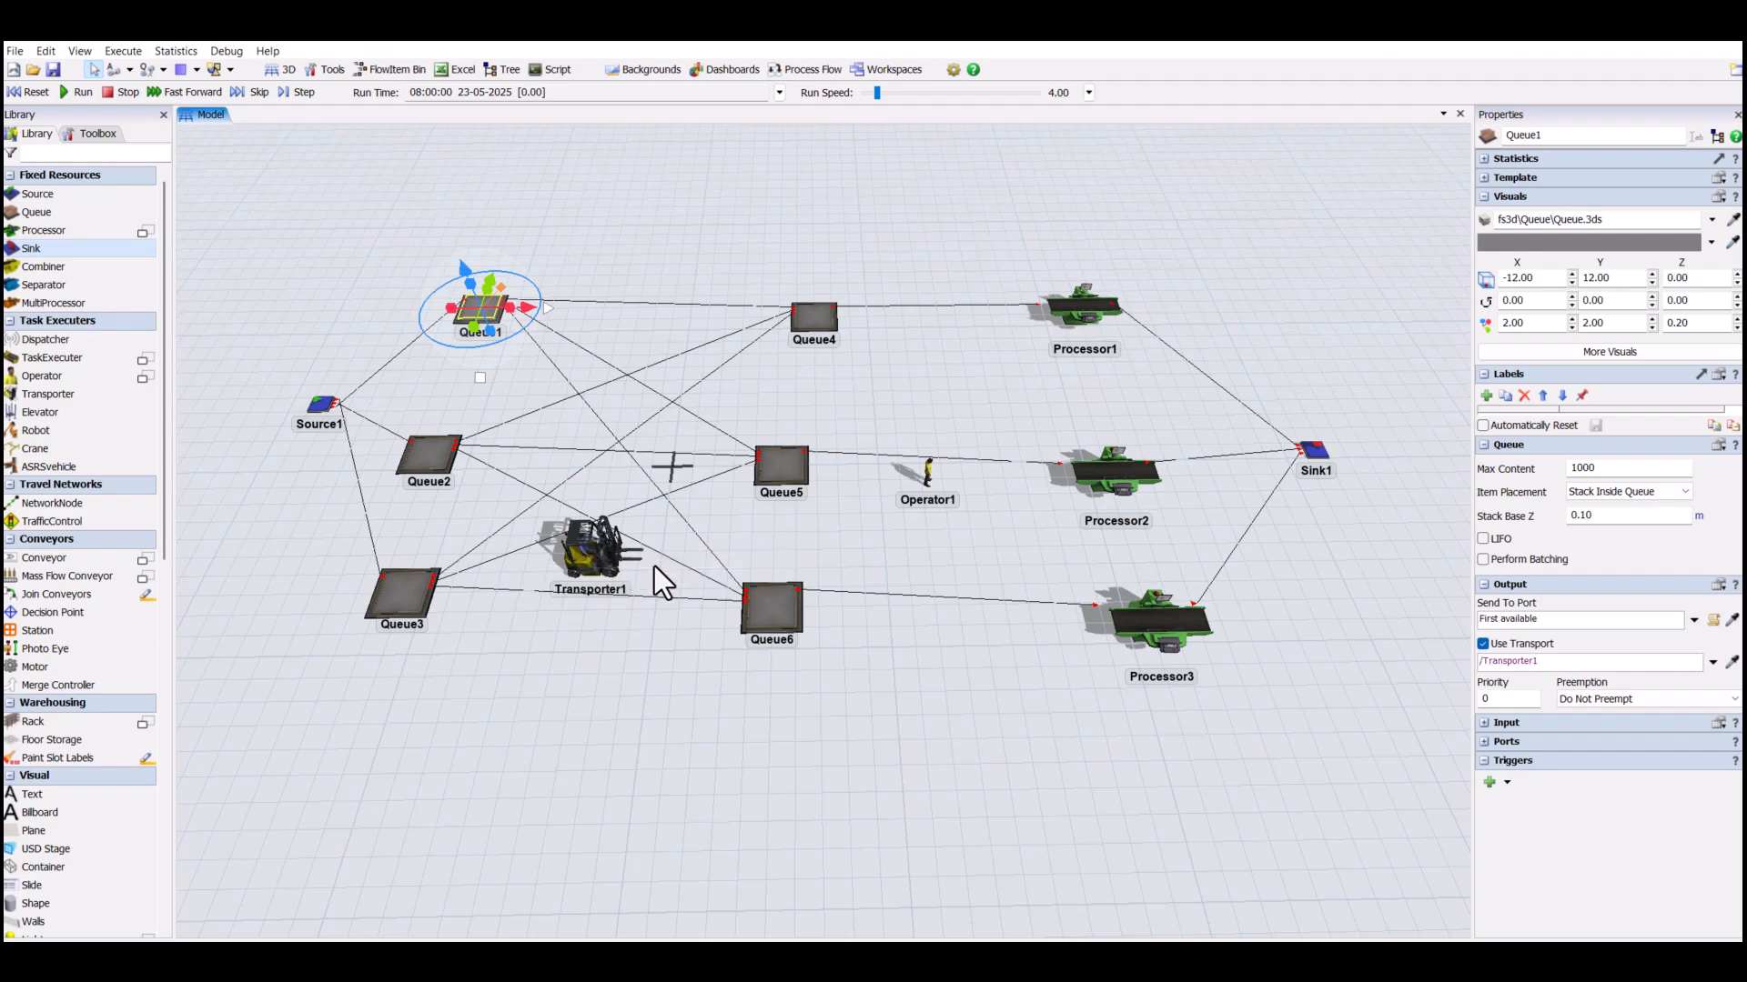
click(608, 662)
- Enable Use Transport for Queue2's output and assign Transporter1 by sampling it in the model
click(438, 457)
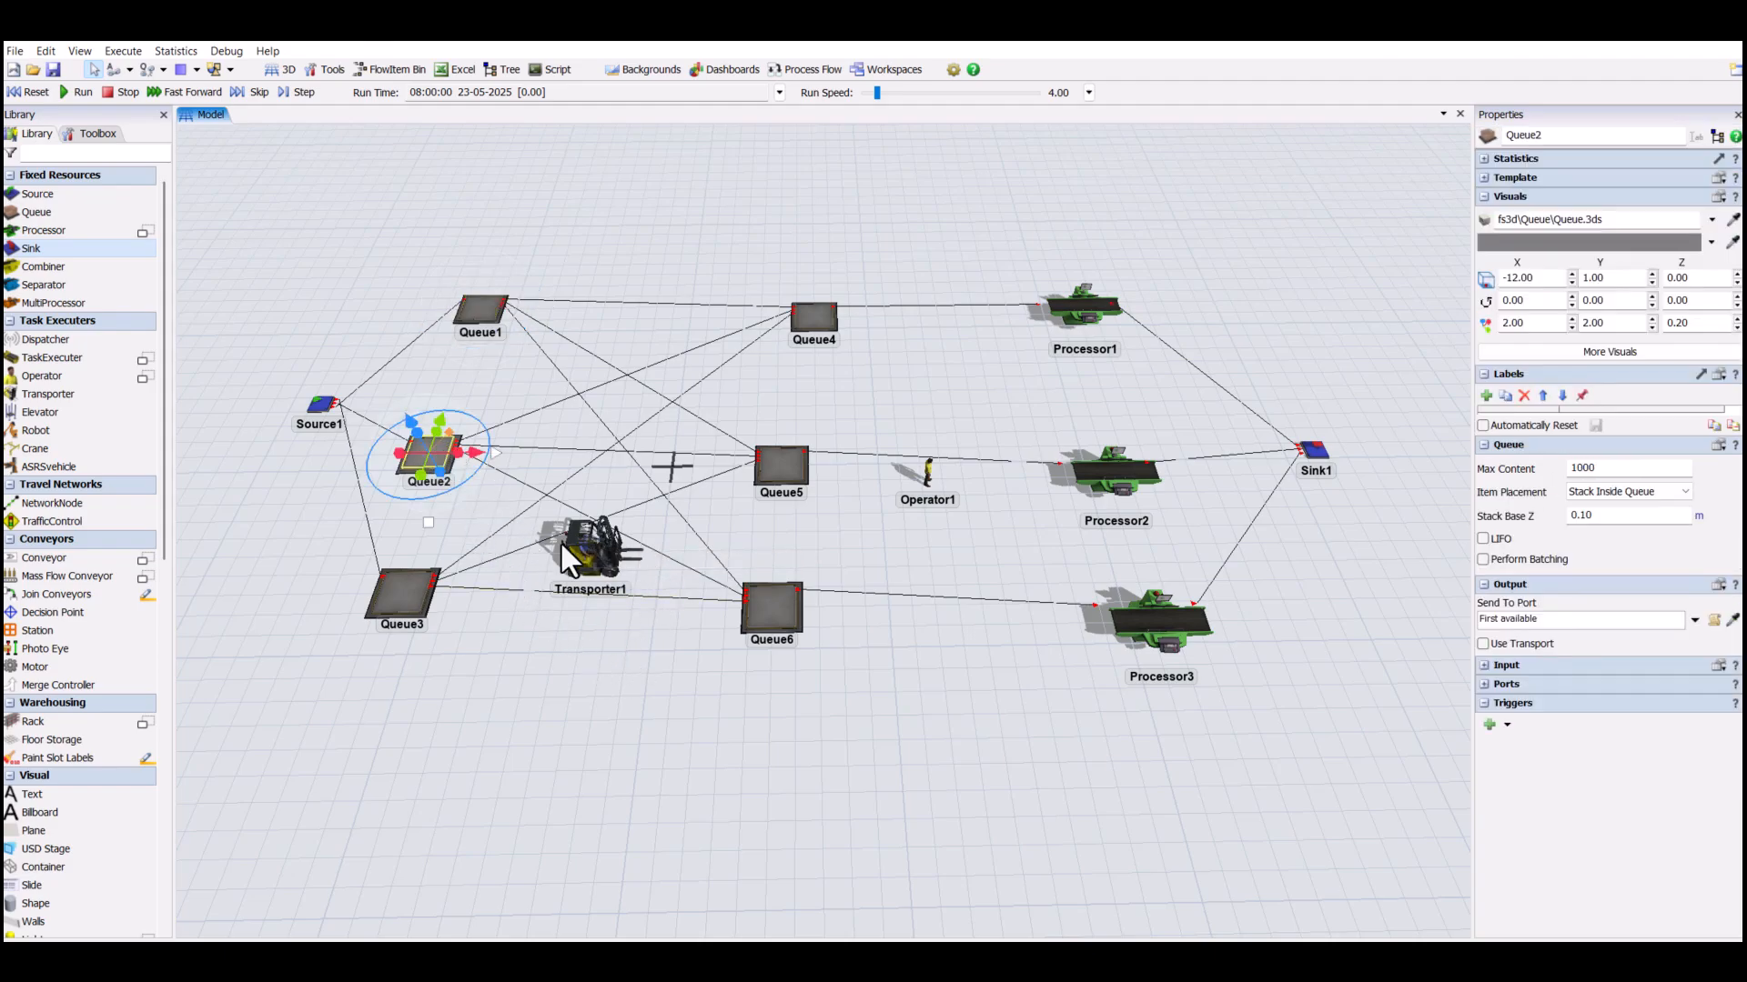
click(1485, 647)
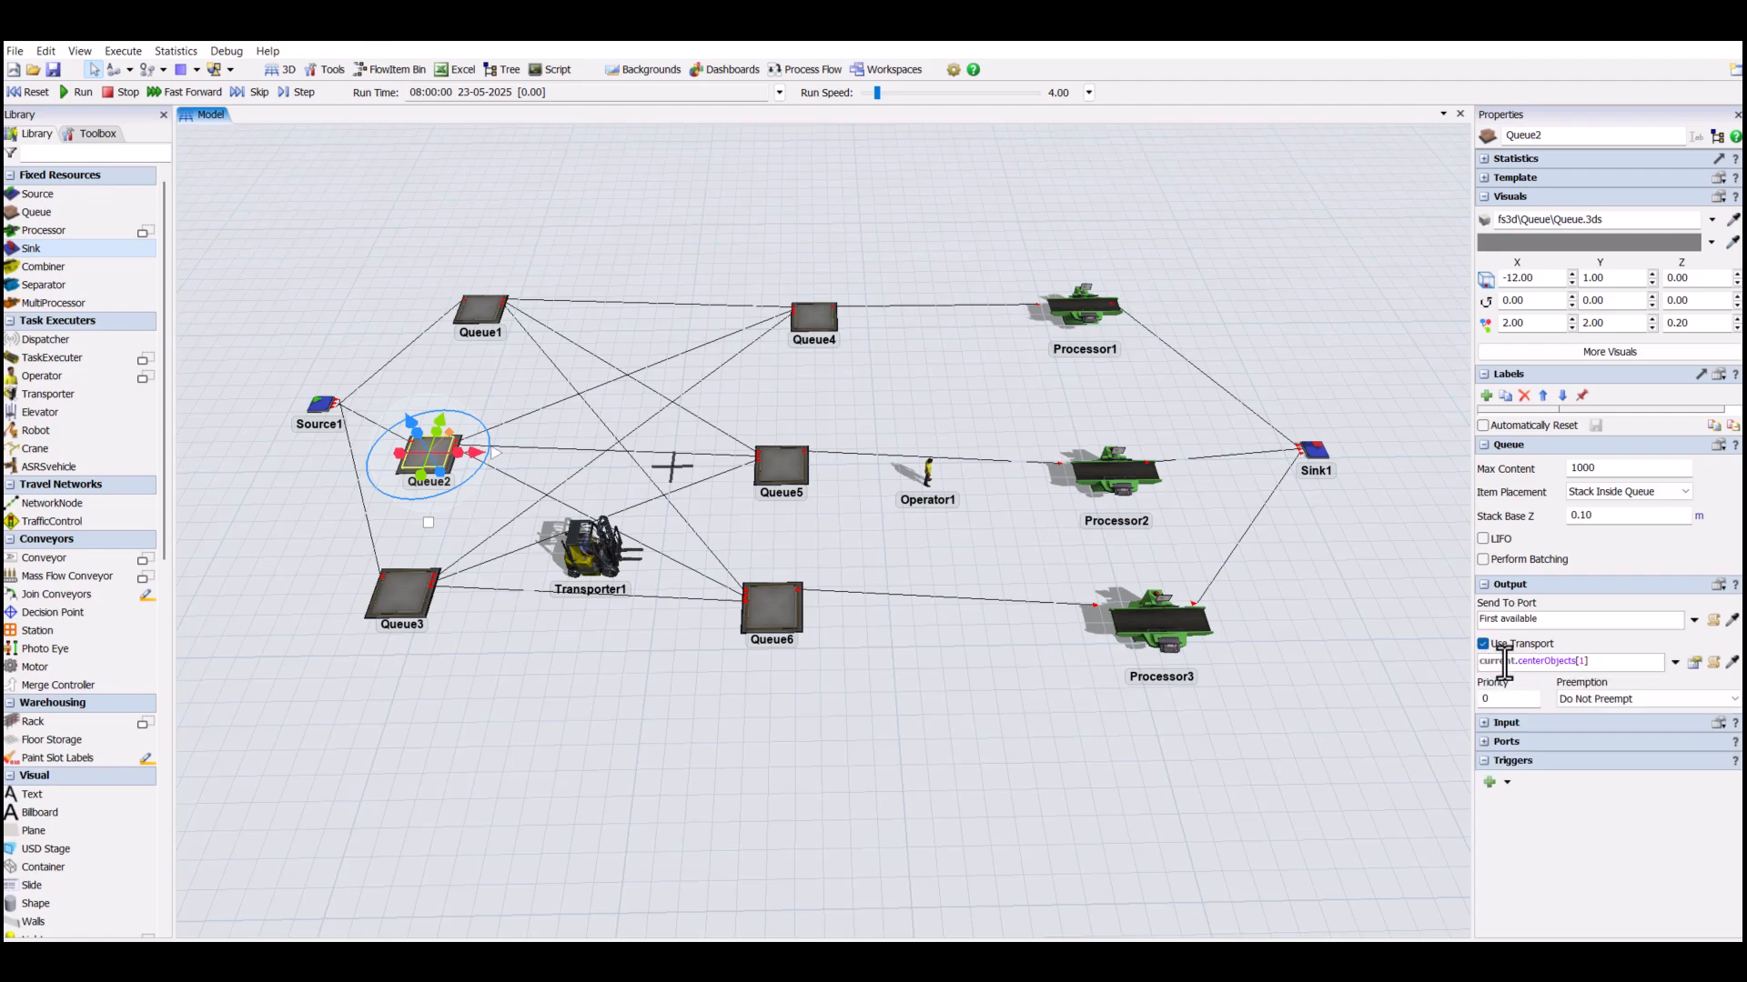
click(1732, 661)
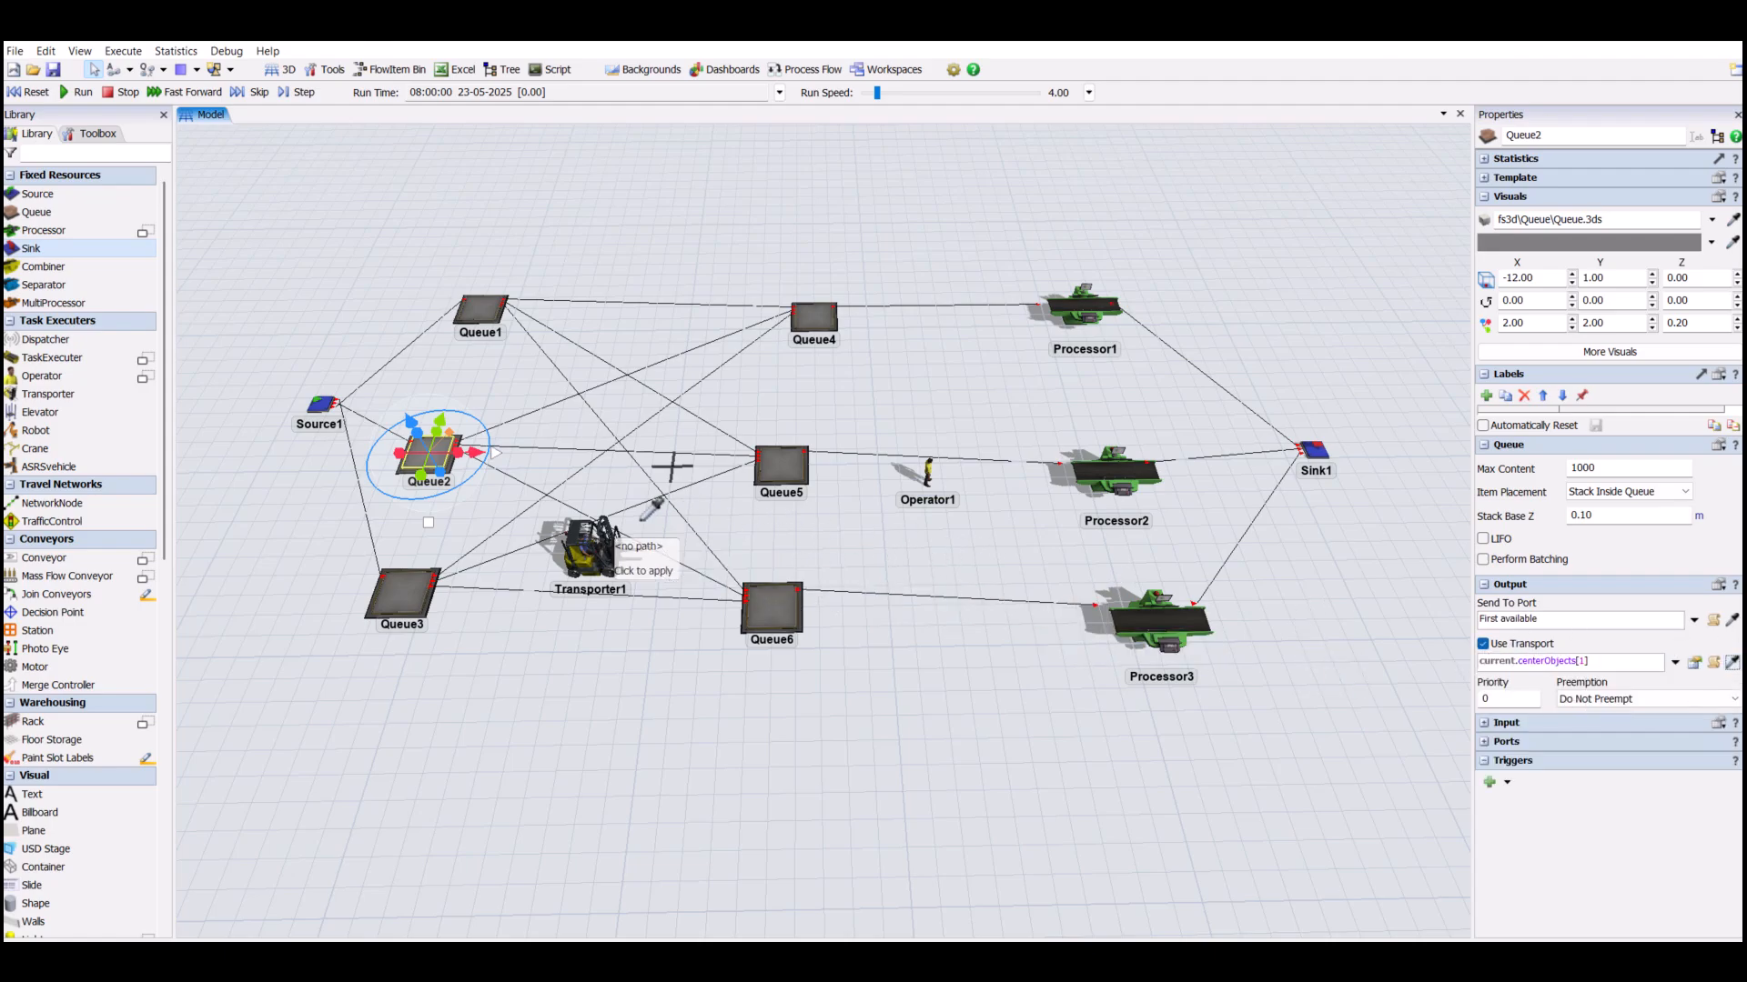
click(588, 548)
click(630, 560)
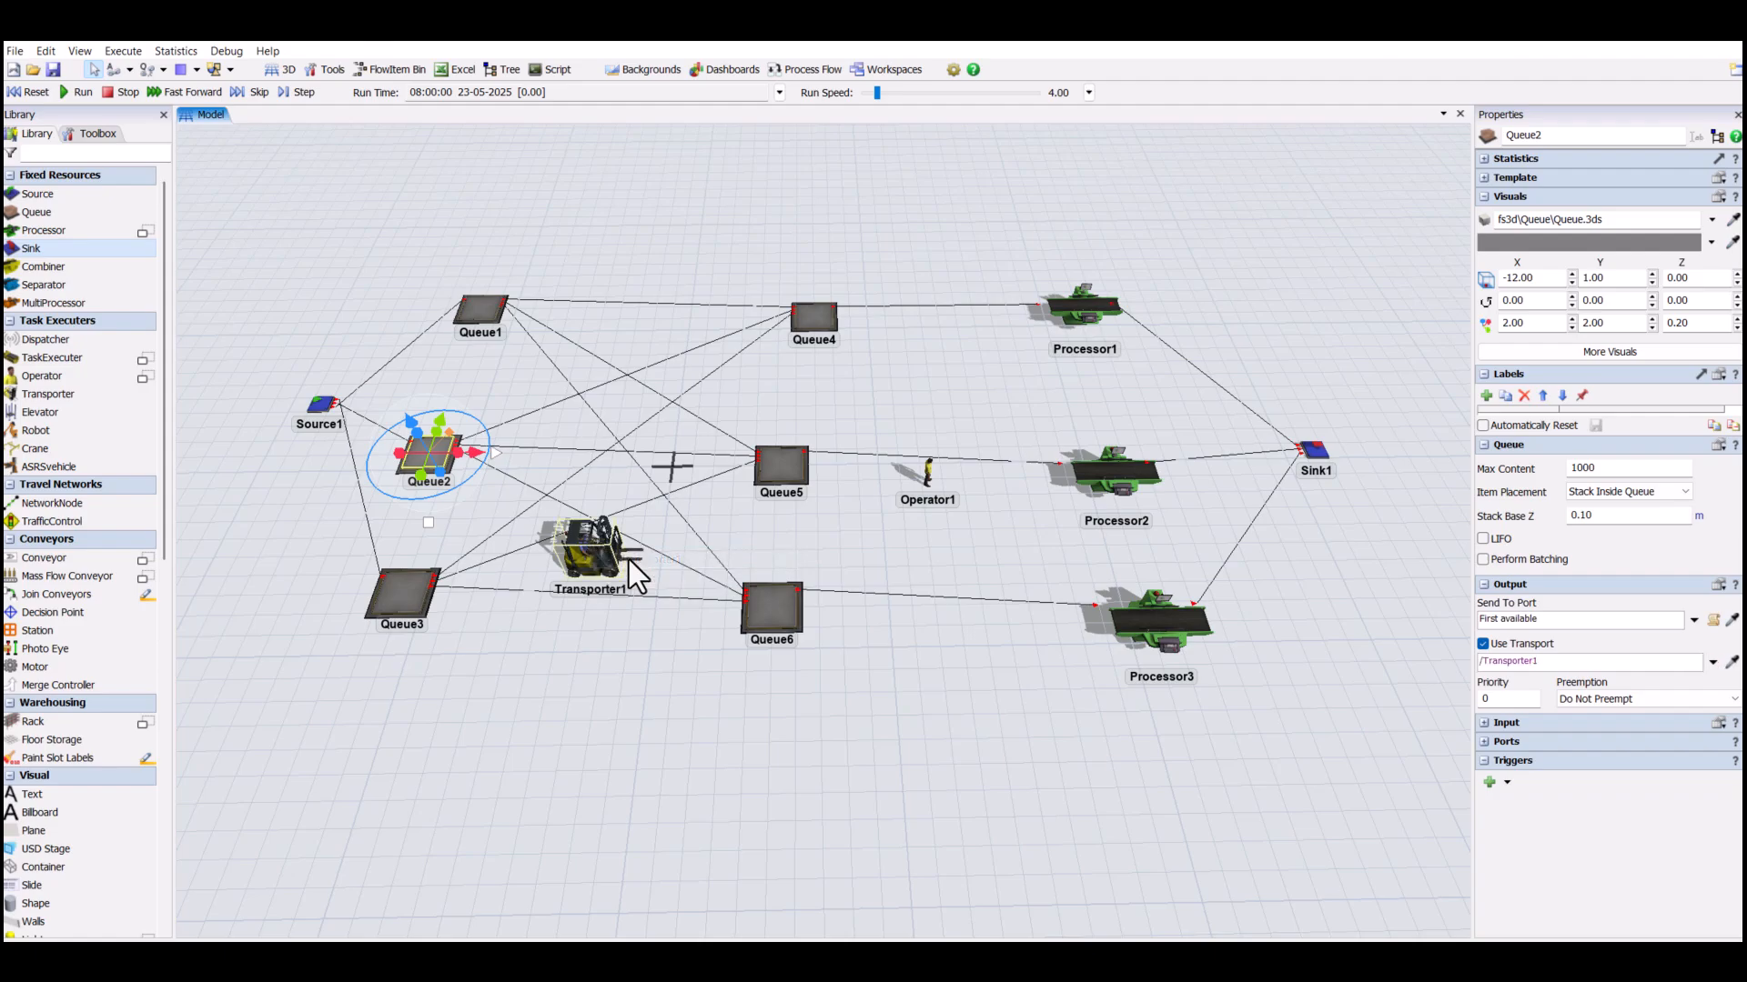
click(478, 633)
- Enable Use Transport for Queue3's output and assign Transporter1 by sampling it in the model
click(423, 595)
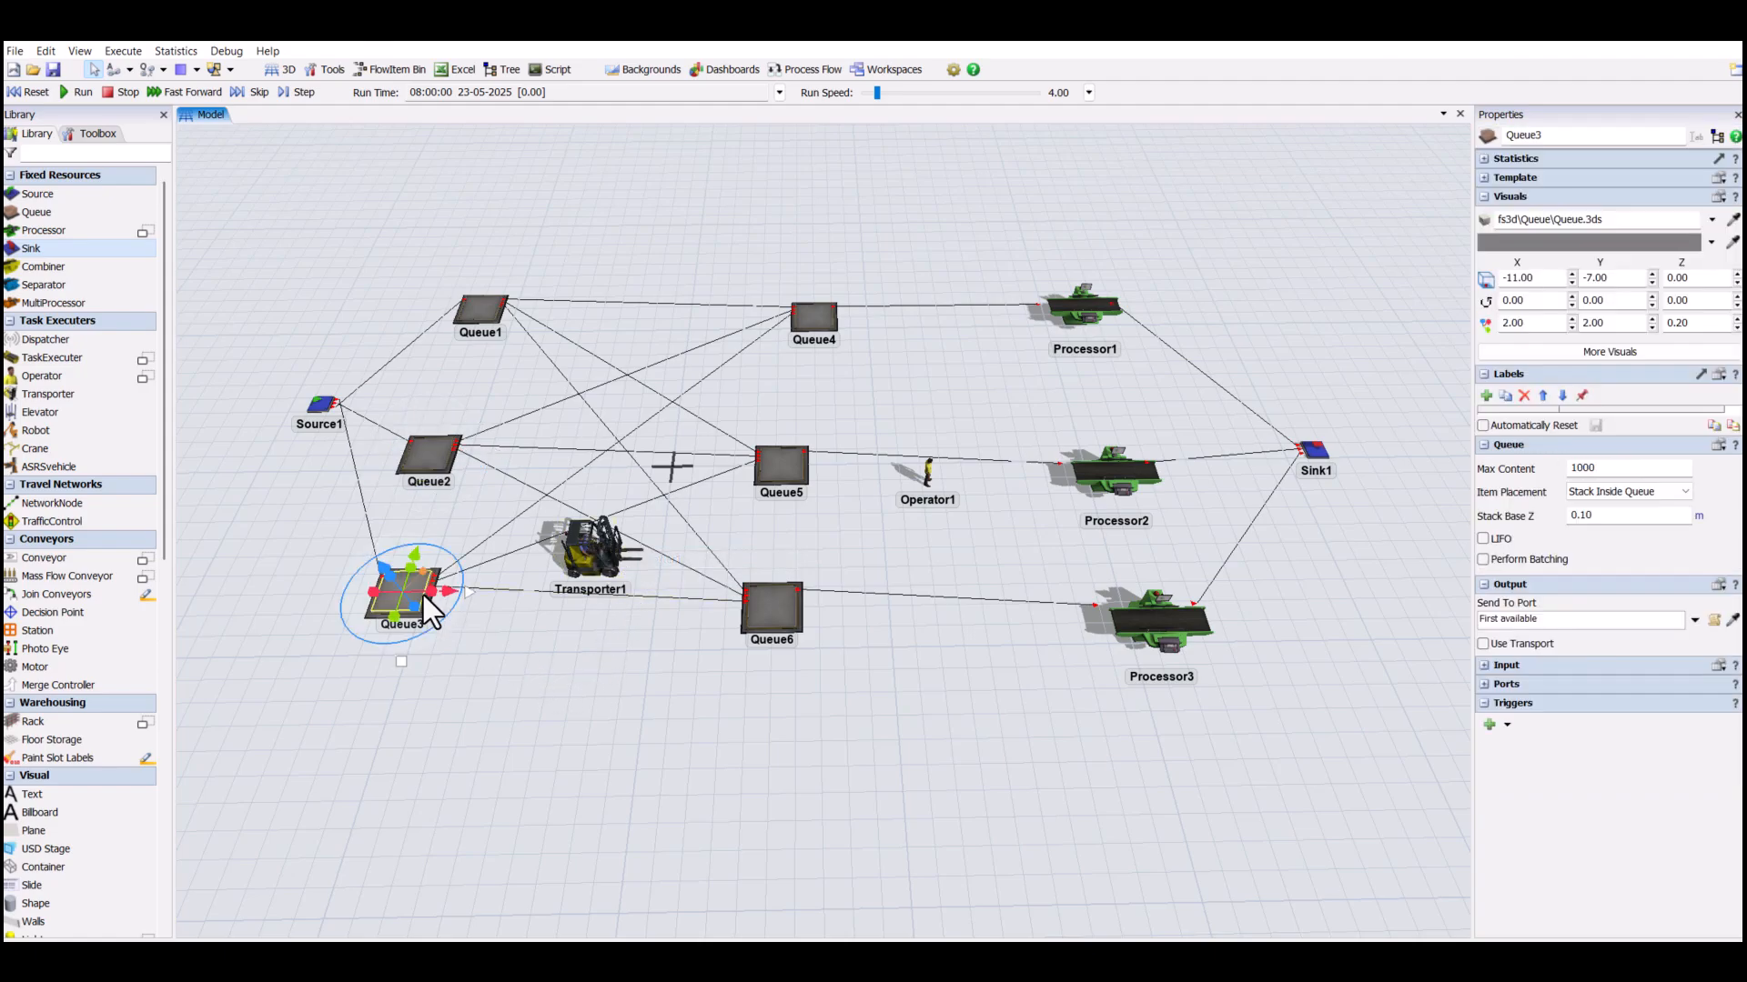
click(1482, 644)
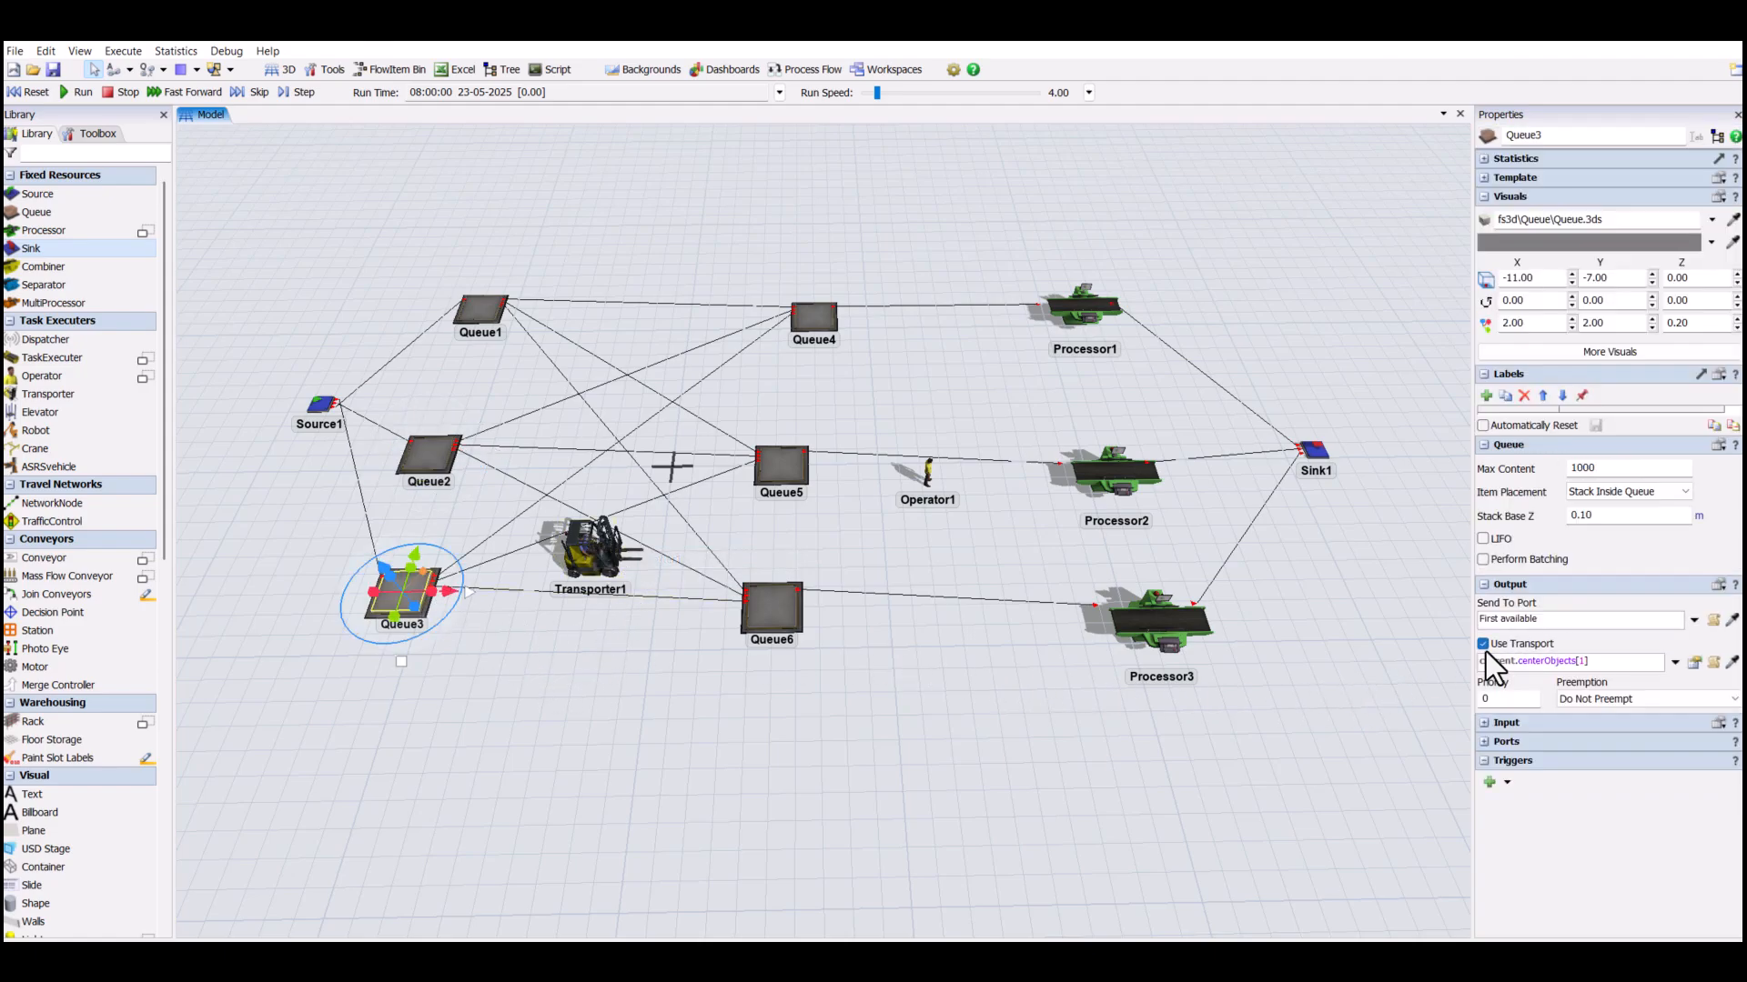
click(1731, 663)
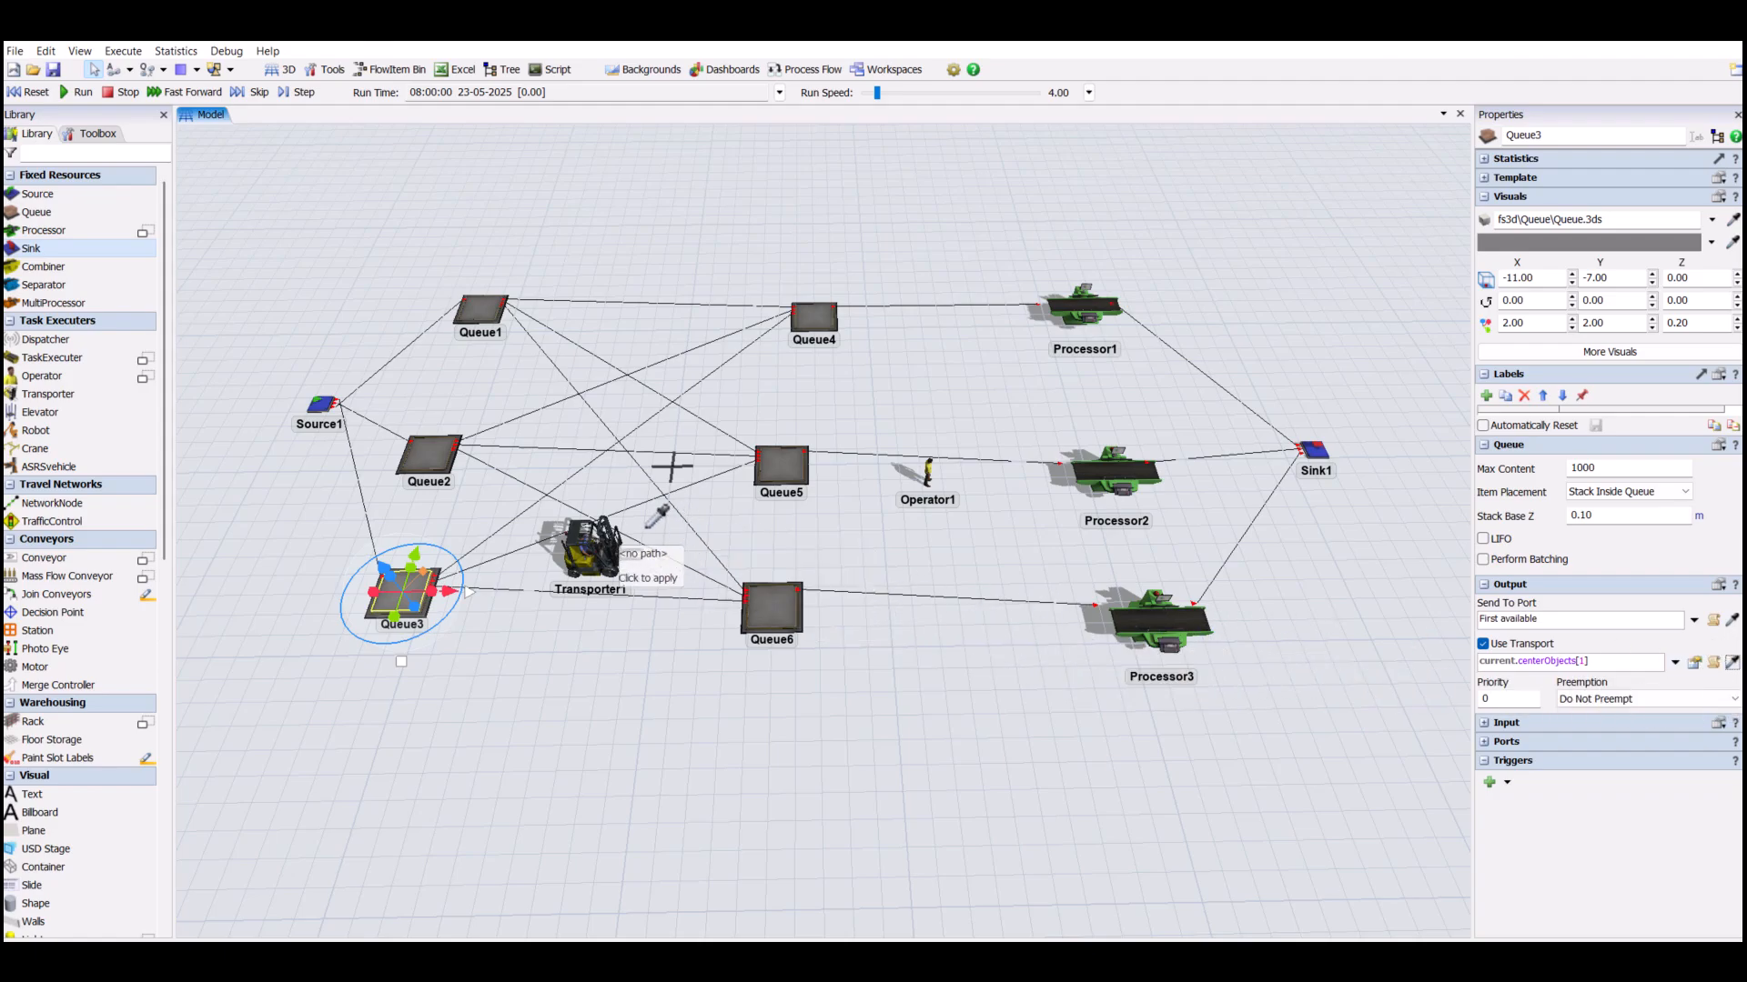
click(600, 535)
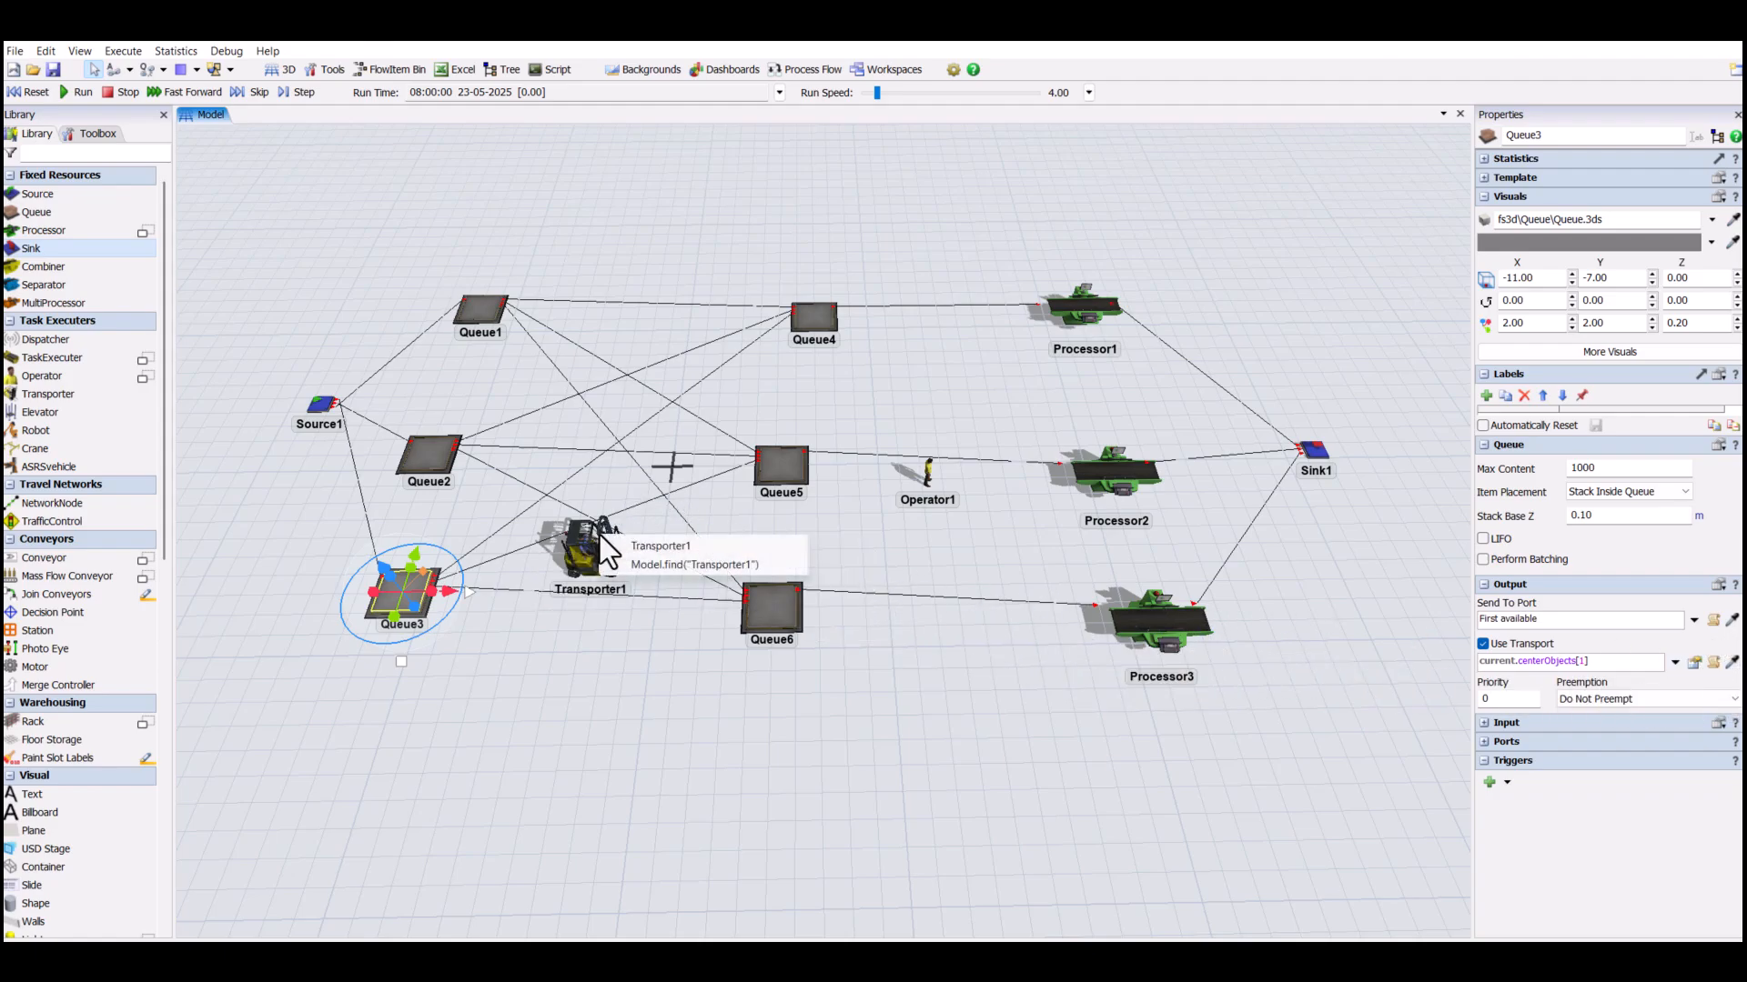
click(653, 548)
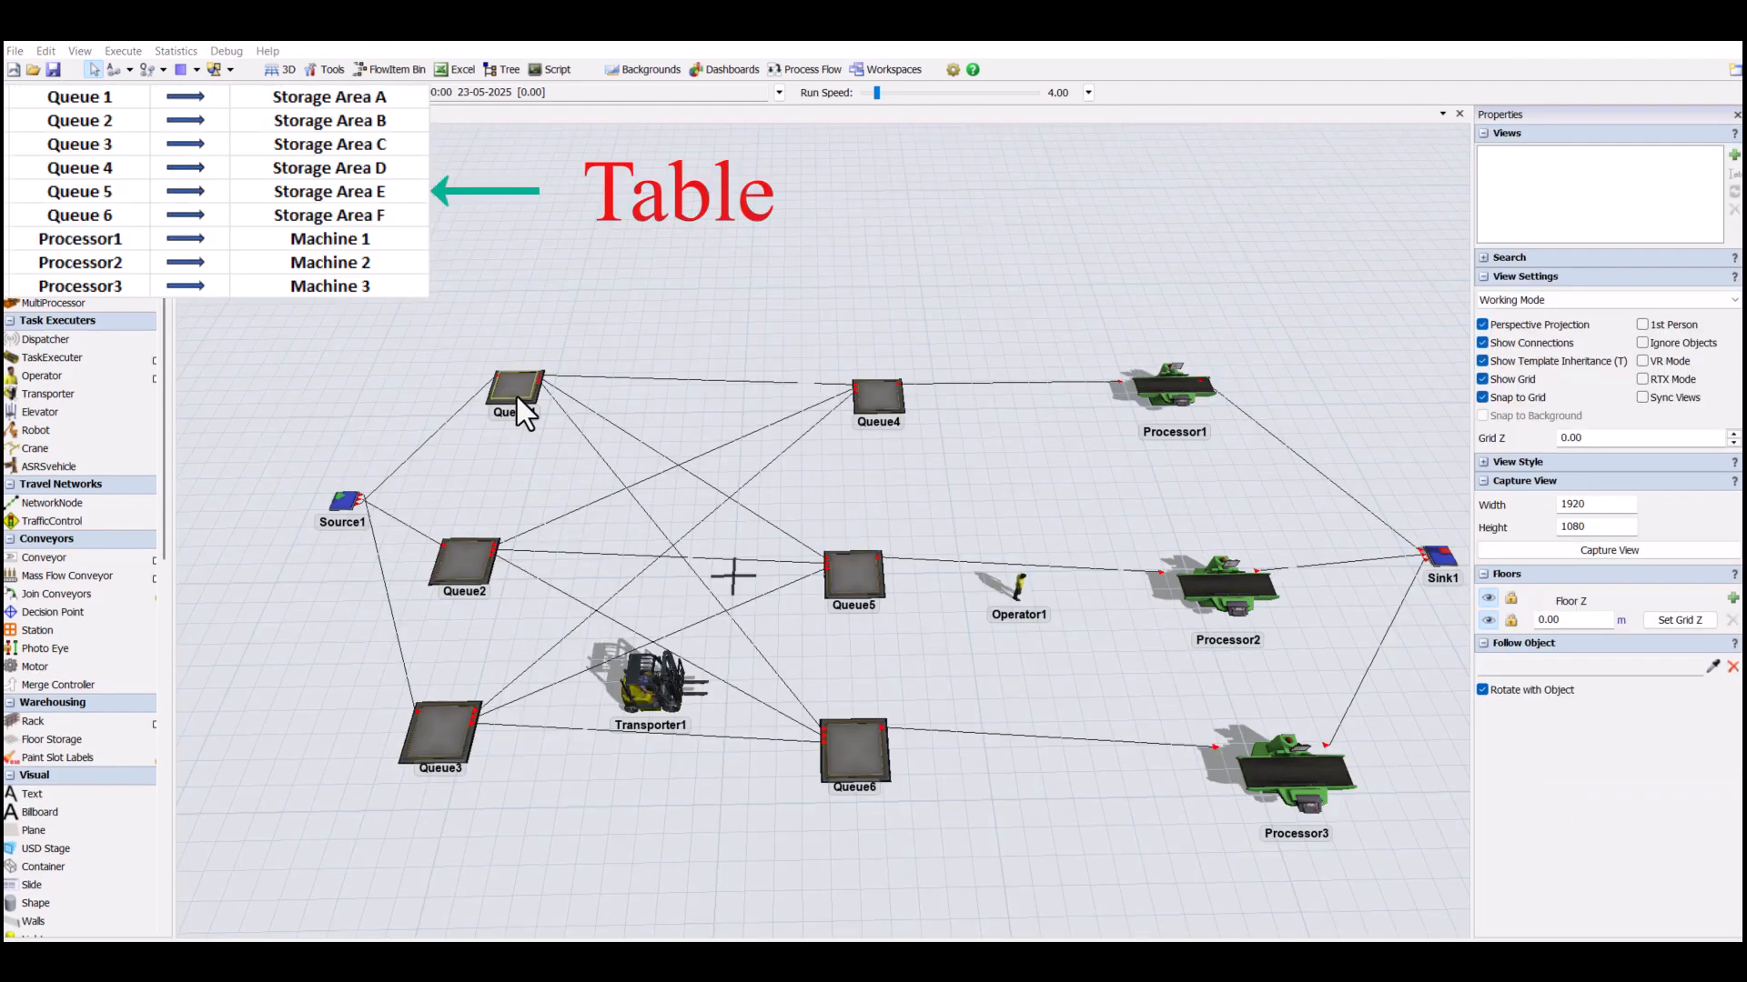
- Rename Queue1 as Storage Area A
click(517, 396)
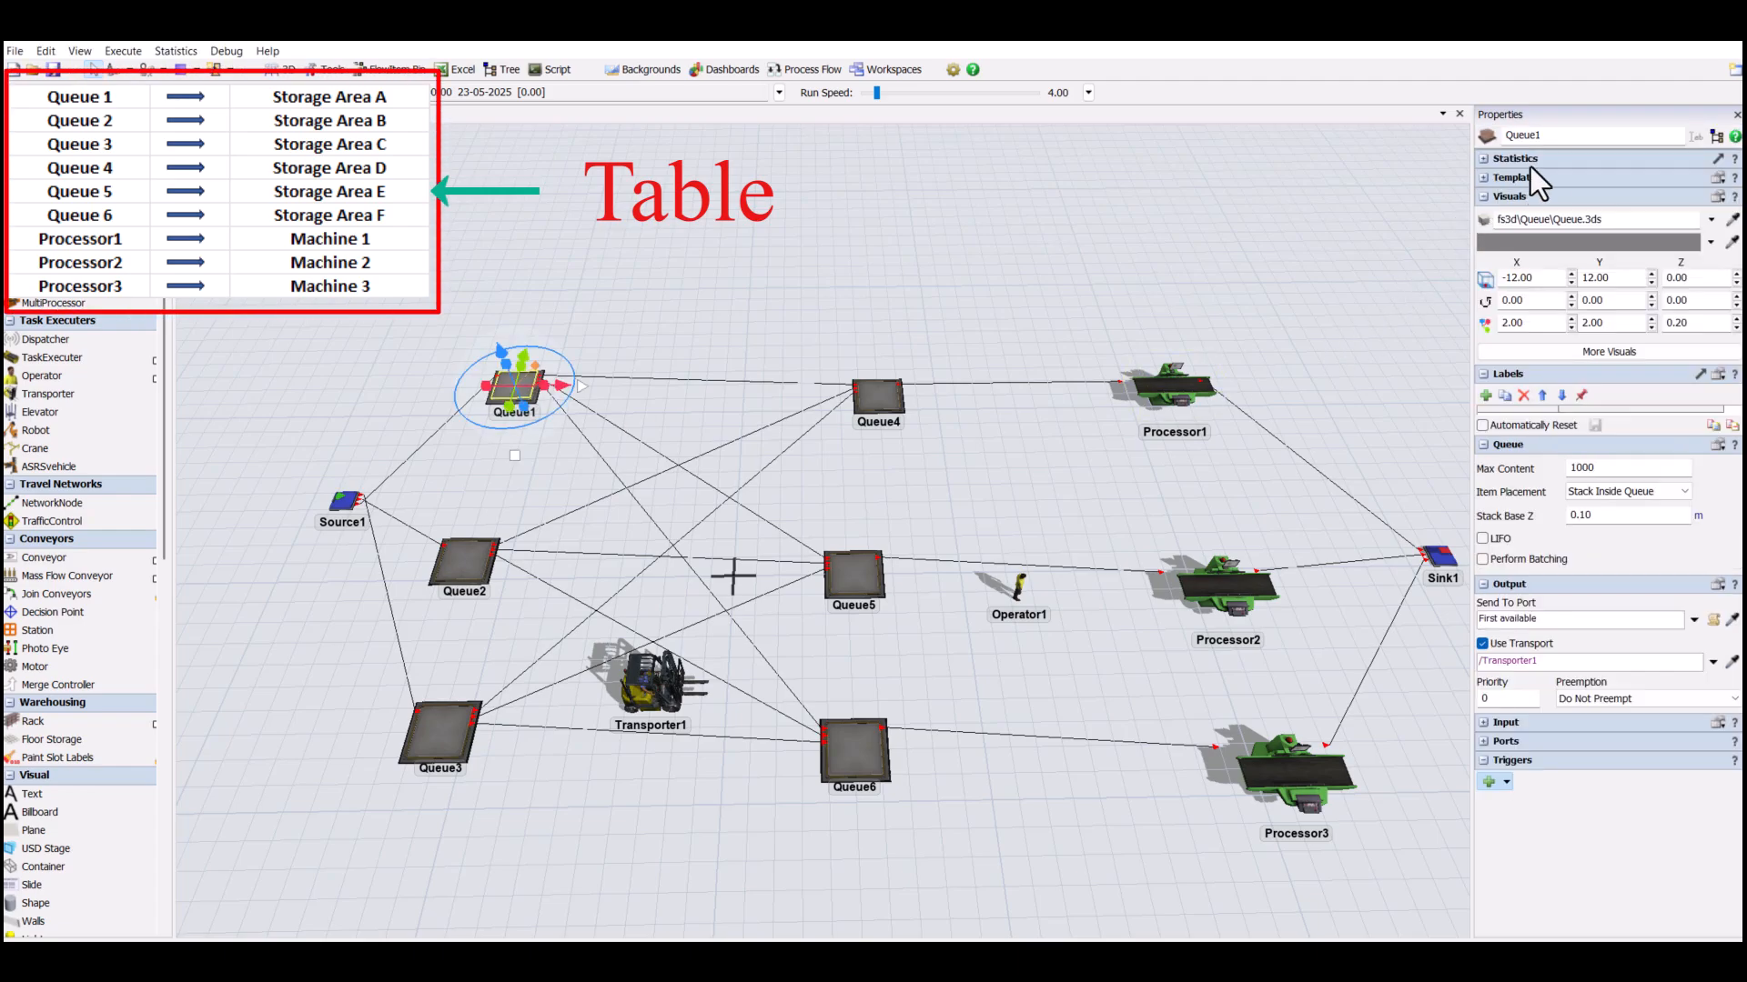
double_click(1522, 134)
text(Storage Area A)
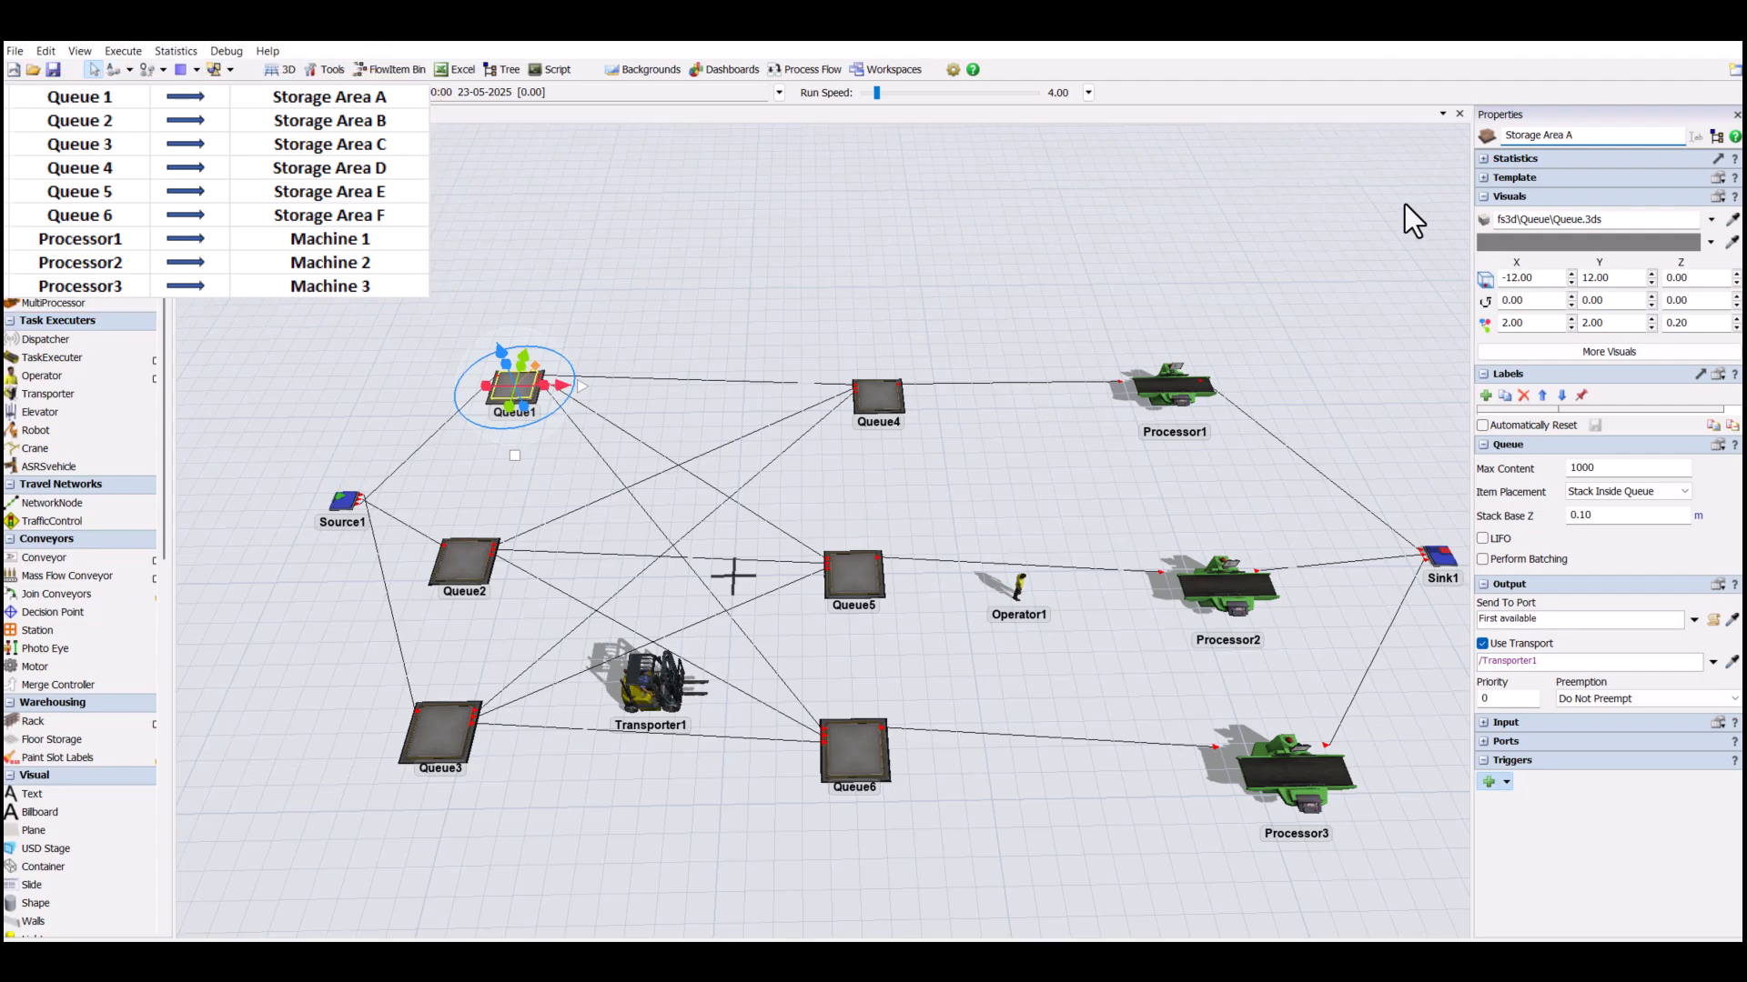
- Rename Queue2 as Storage Area B, reusing the name text of Storage Area A
drag(1614, 139, 1232, 104)
click(466, 568)
drag(1595, 142, 1308, 64)
text(Storage Area A)
key(BackSpace)
text(B)
- Rename Queue3 as Storage Area C, reusing the copied name text
click(454, 716)
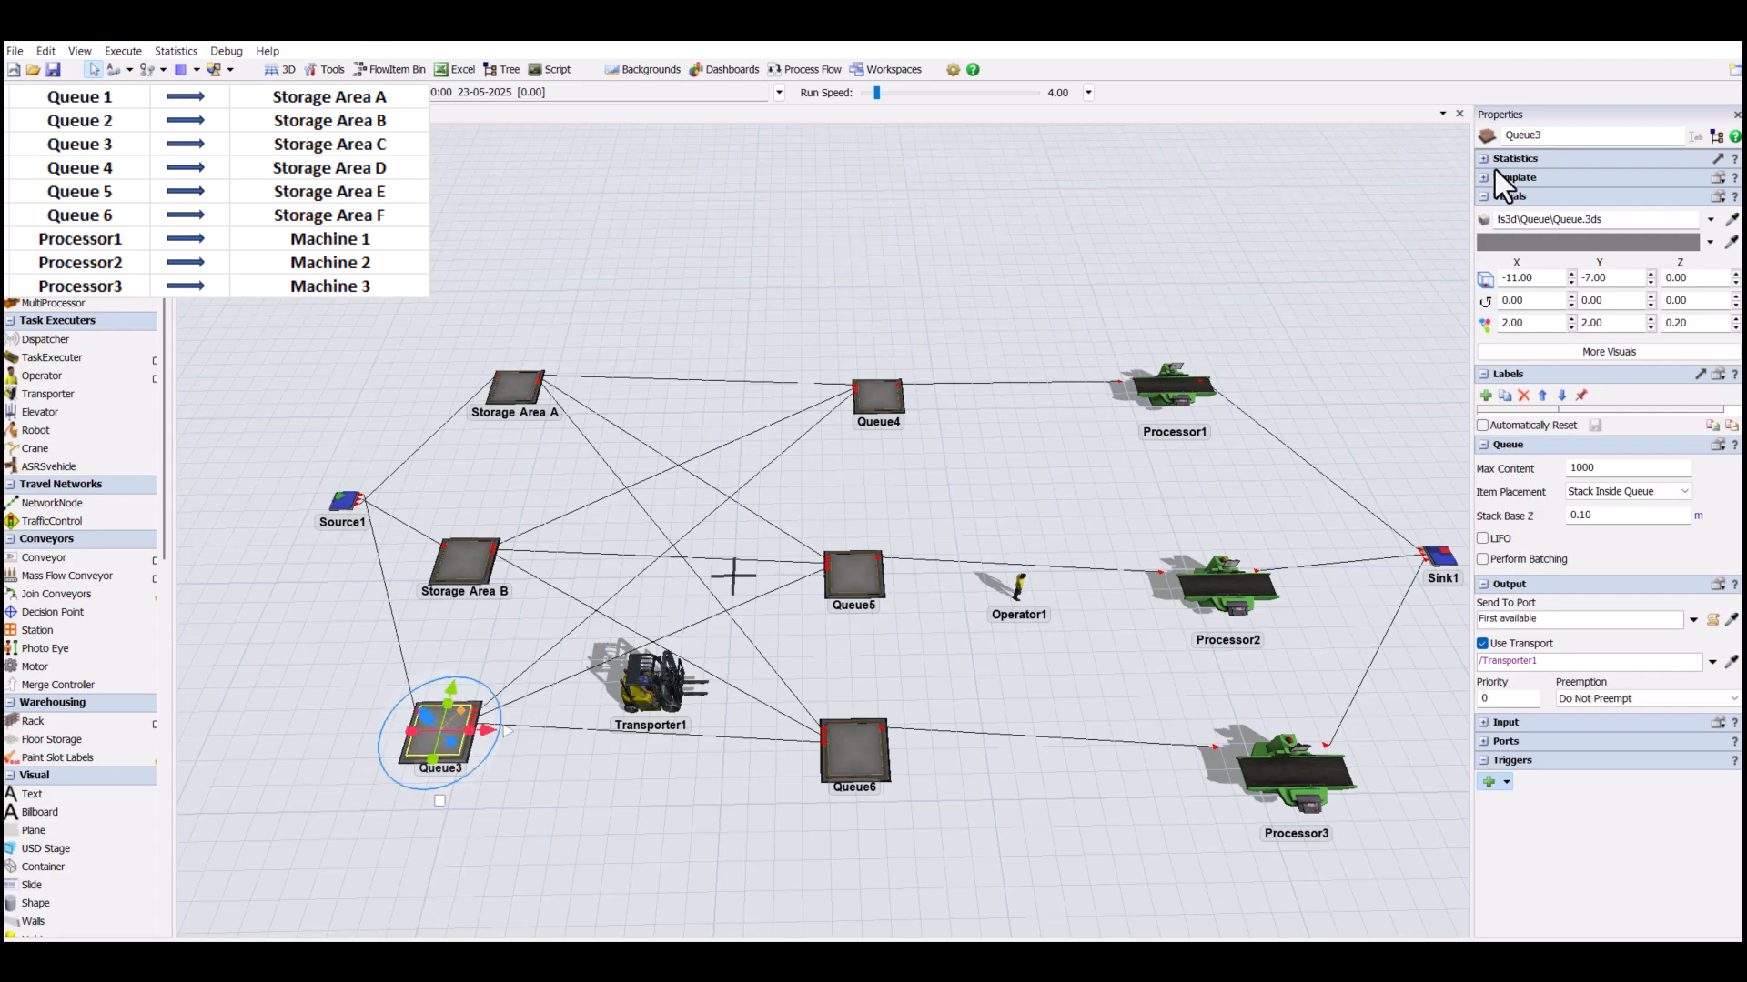
drag(1581, 135, 1352, 98)
text(Storage Area A)
key(BackSpace)
text(C)
- Rename Queue4 as Storage Area D, reusing the copied name text
click(886, 396)
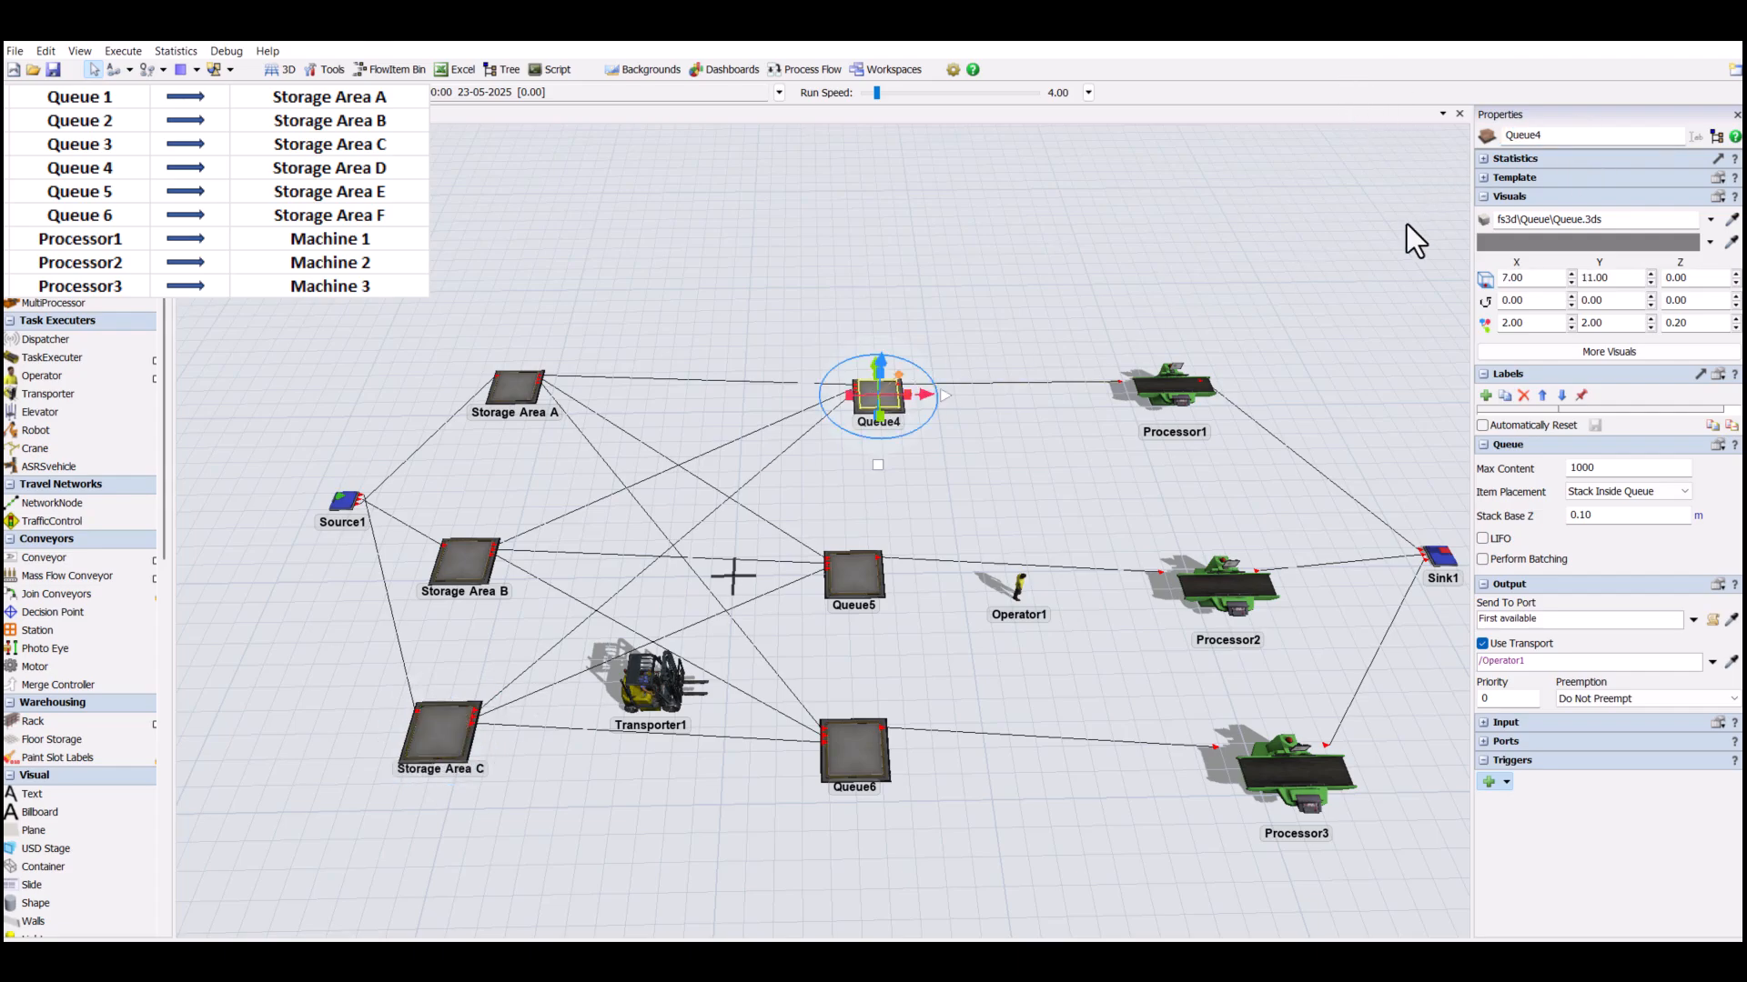
drag(1563, 136, 1340, 119)
text(Storage Area A)
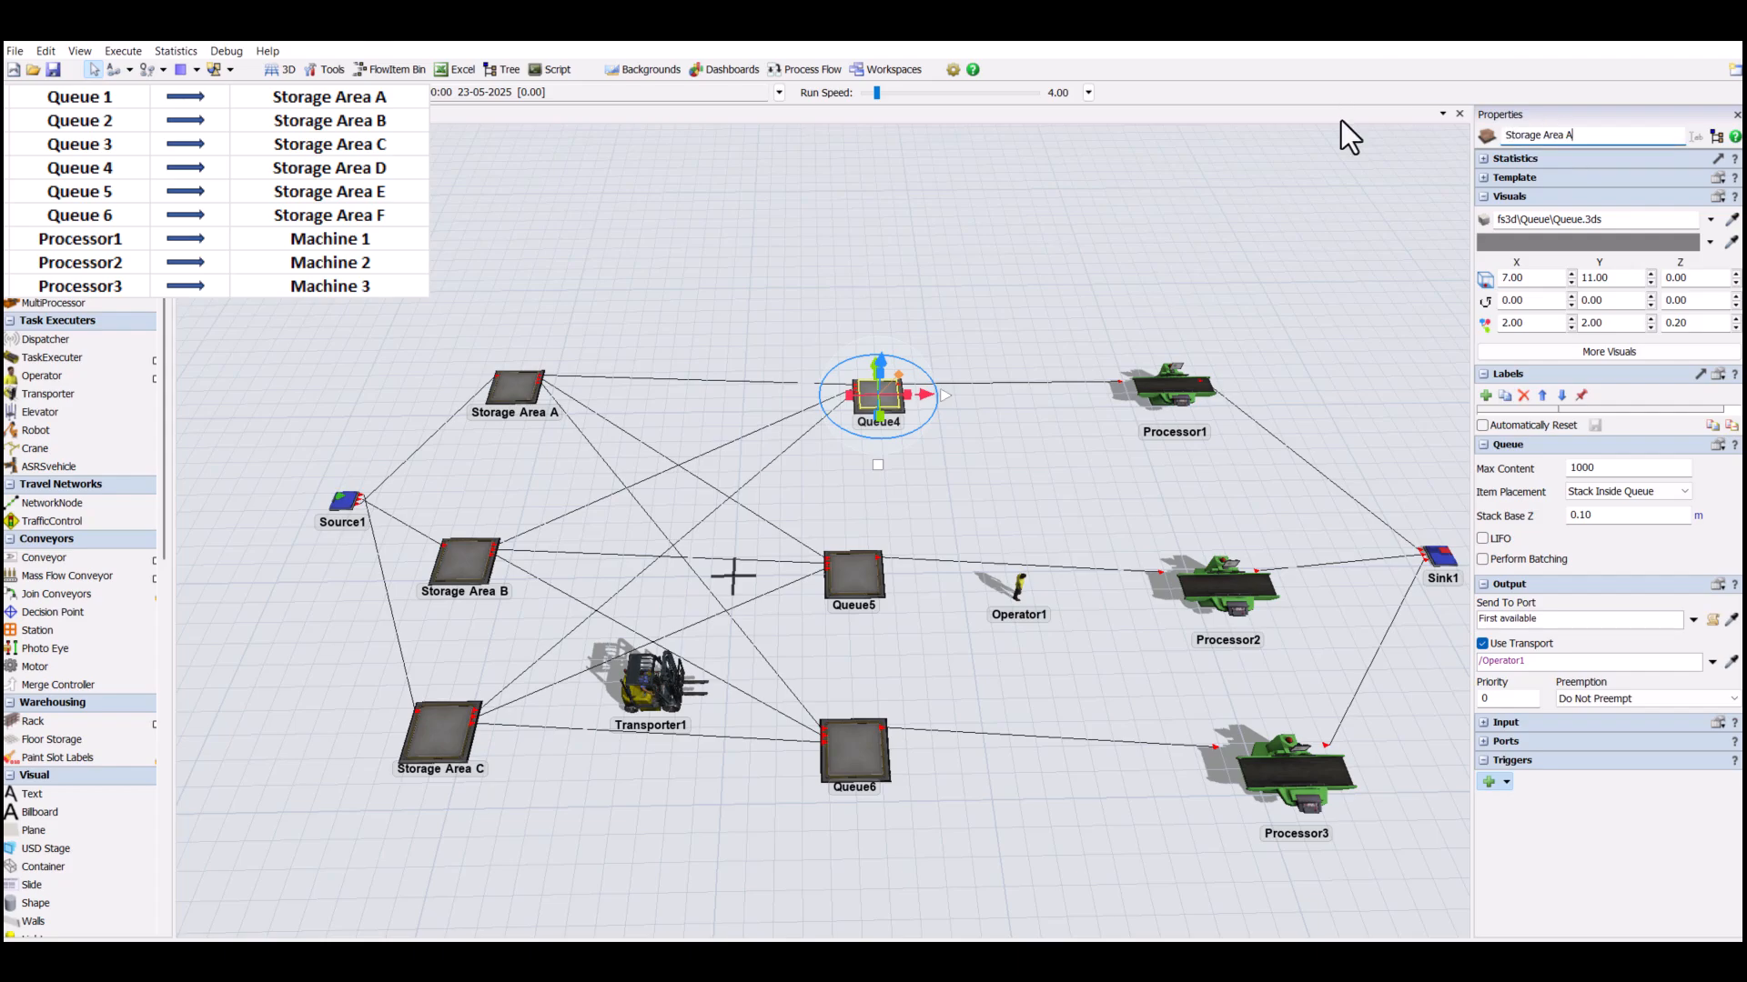
key(BackSpace)
text(D)
- Rename Queue5 as Storage Area E, reusing the copied name text
click(828, 546)
drag(1581, 137, 1245, 107)
text(Storage Area A)
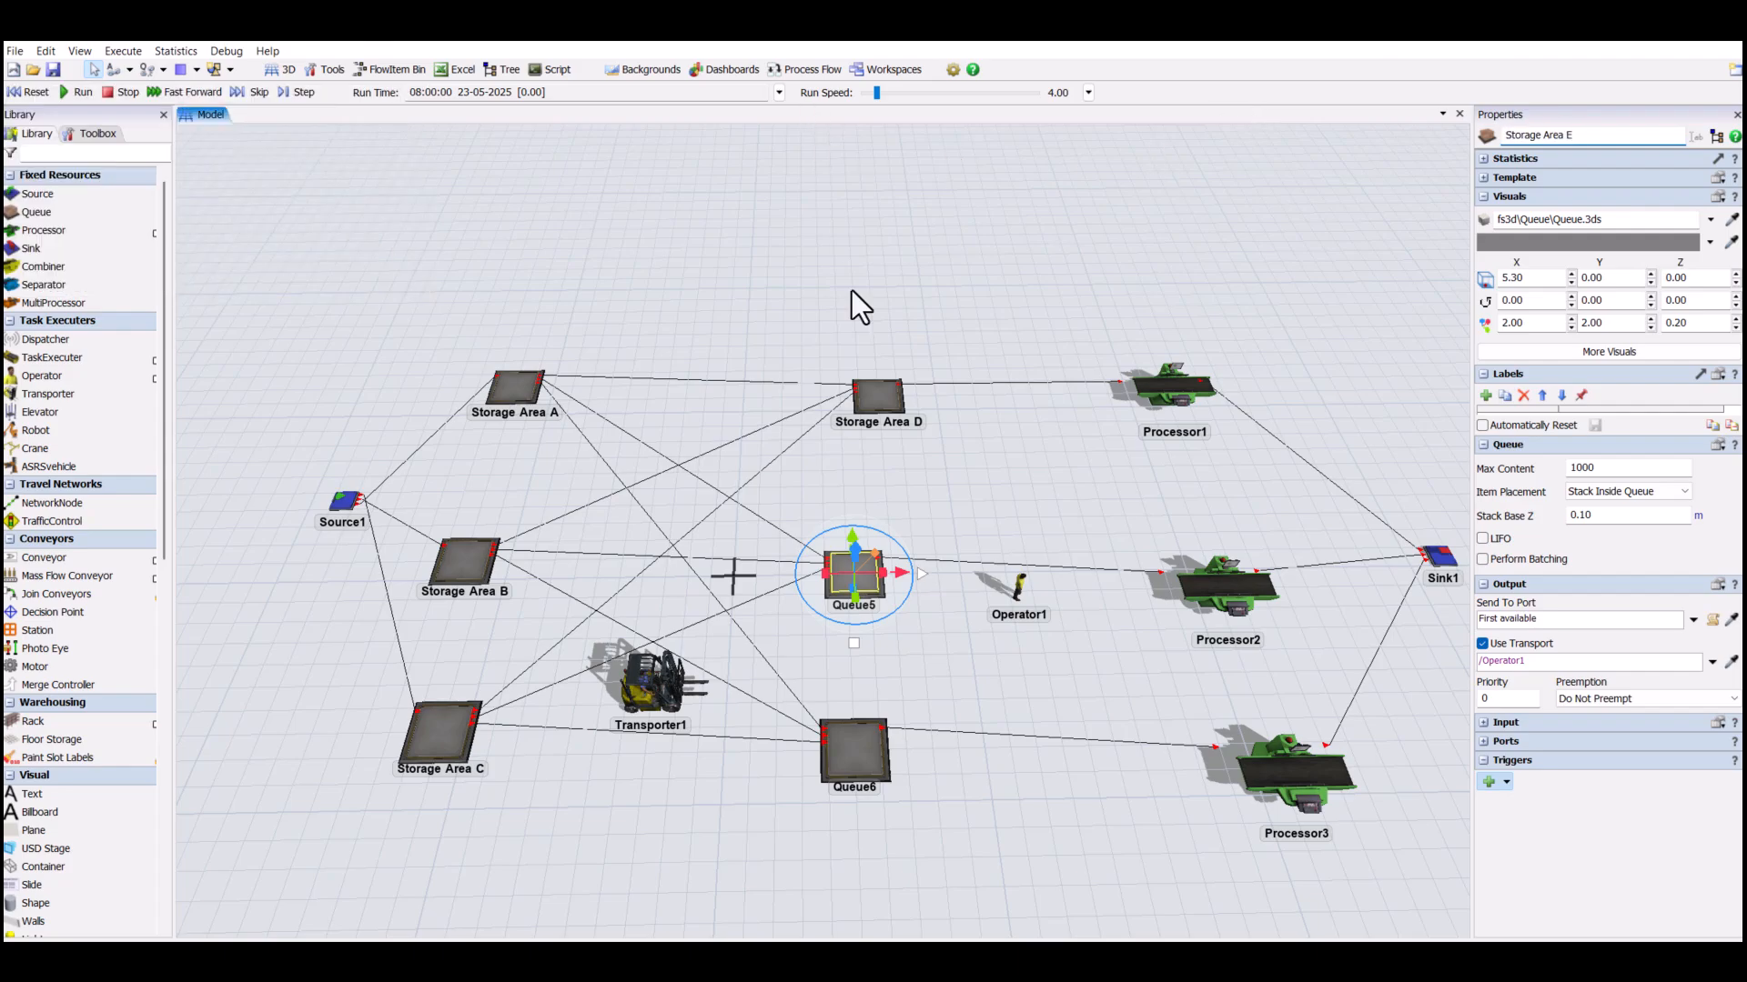
- Rename Queue6 as Storage Area F
click(863, 724)
drag(1546, 138, 1430, 116)
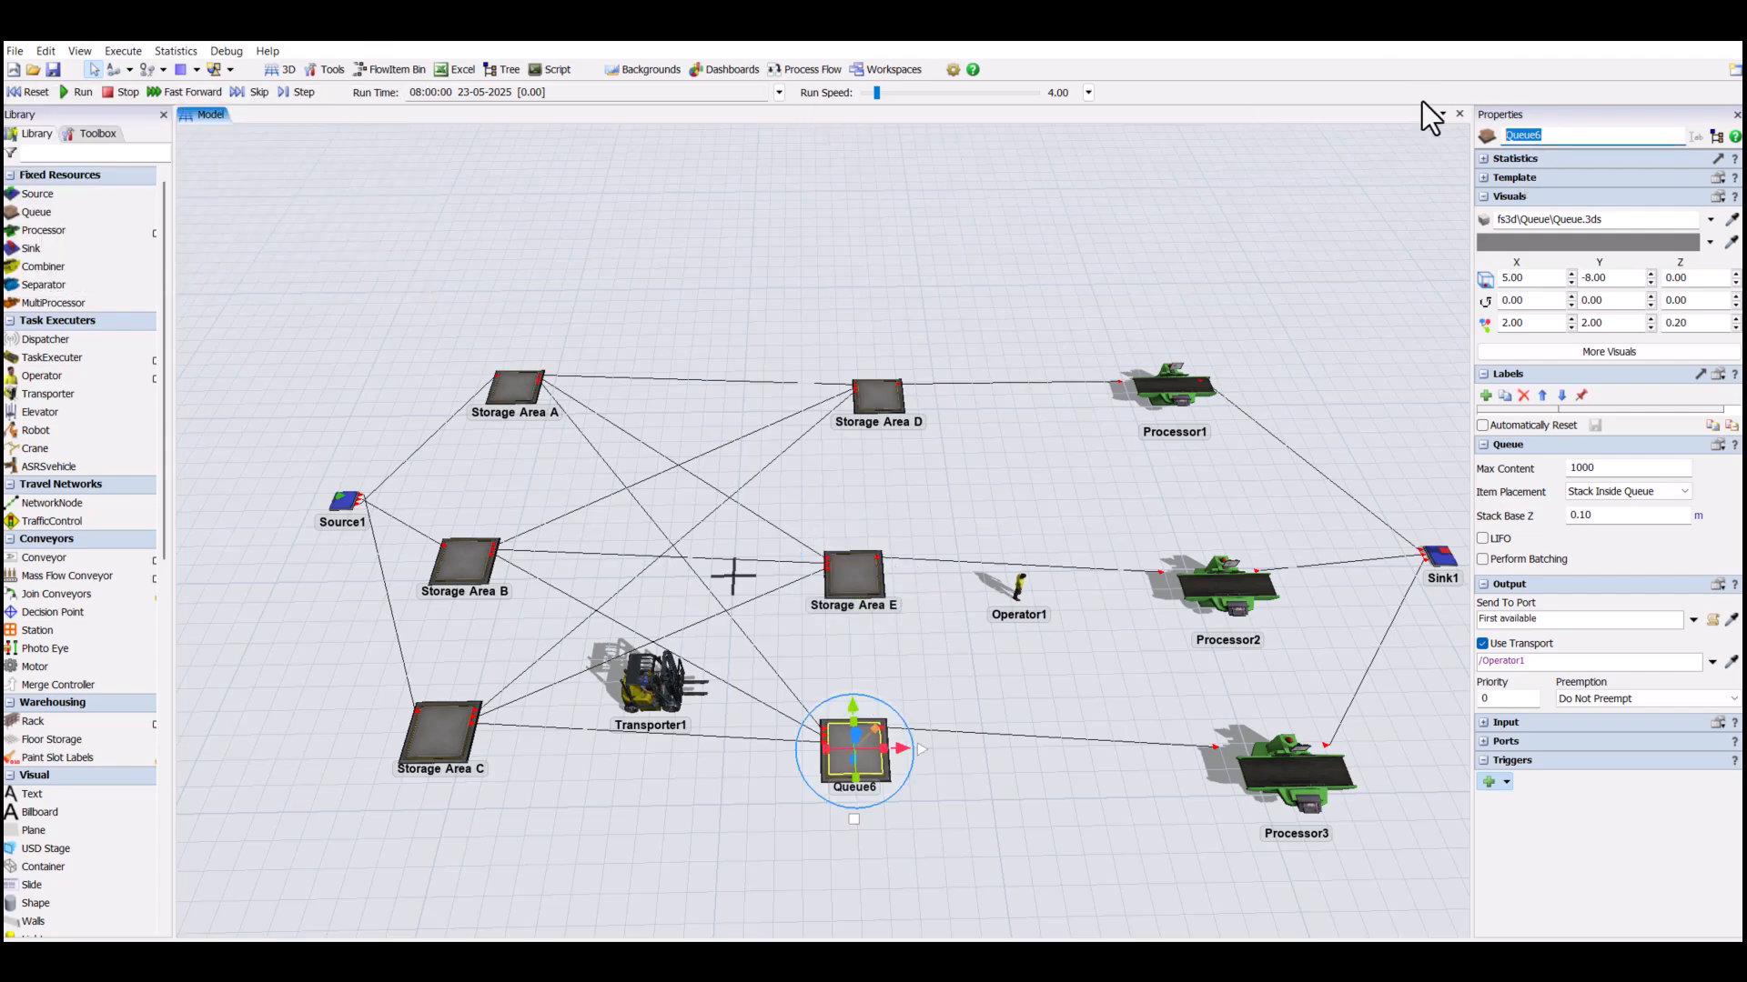
text(Storage Area F)
- Rename Processor1 as Machine1 and select the new name text for reuse
click(1186, 388)
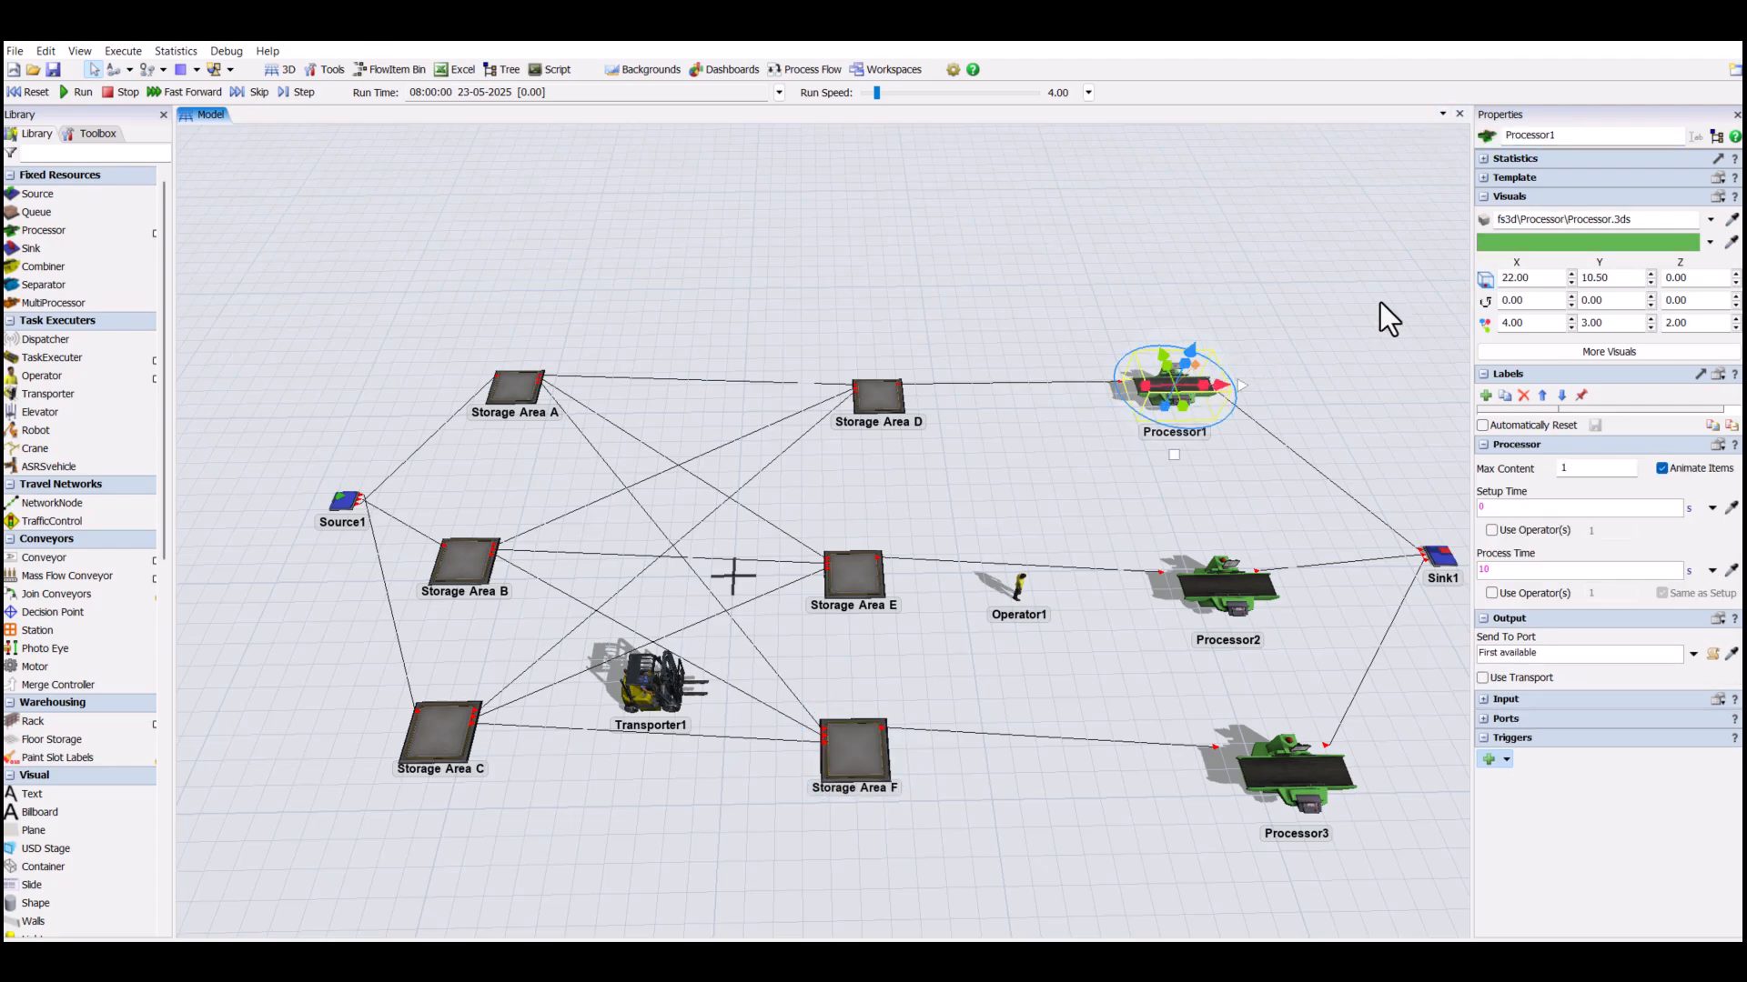
double_click(1575, 136)
text(Machine 1)
double_click(1588, 137)
key(ctrl+c)
- Rename Processor2 as Machine2, reusing the name text of Machine1
click(1212, 571)
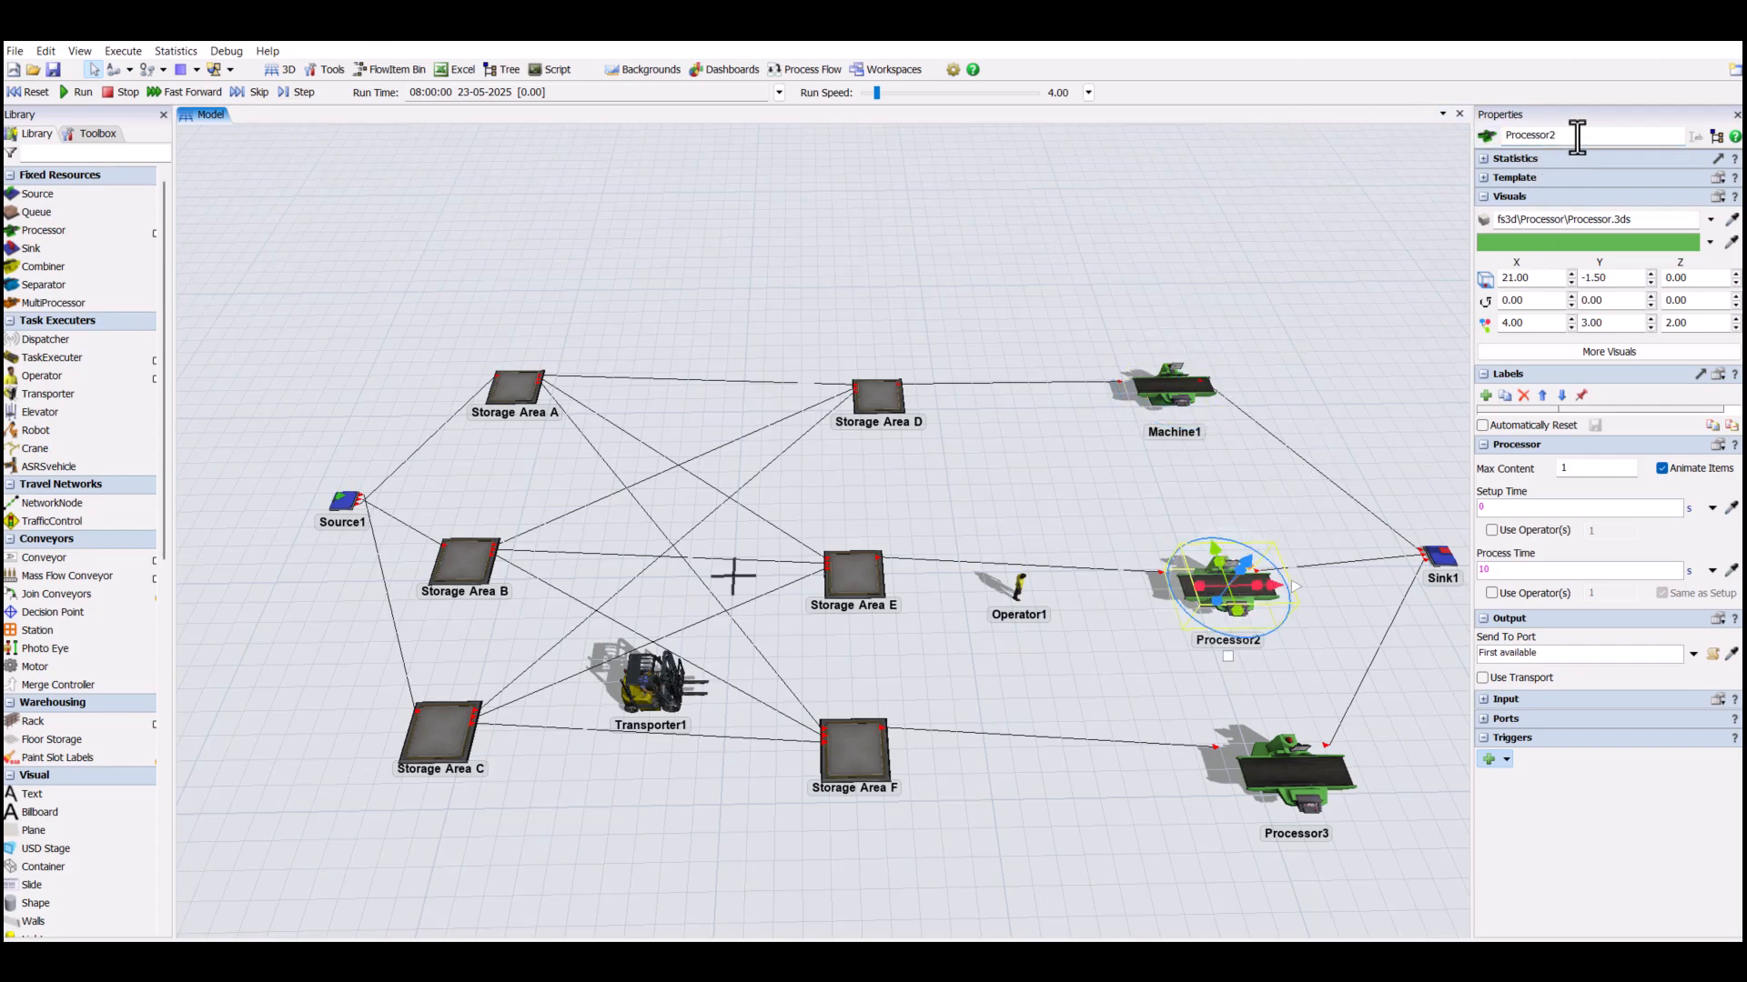
key(ctrl+v)
key(Return)
- Rename Processor3 as Machine3, reusing the copied machine name text
click(1292, 773)
double_click(1579, 134)
key(ctrl+v)
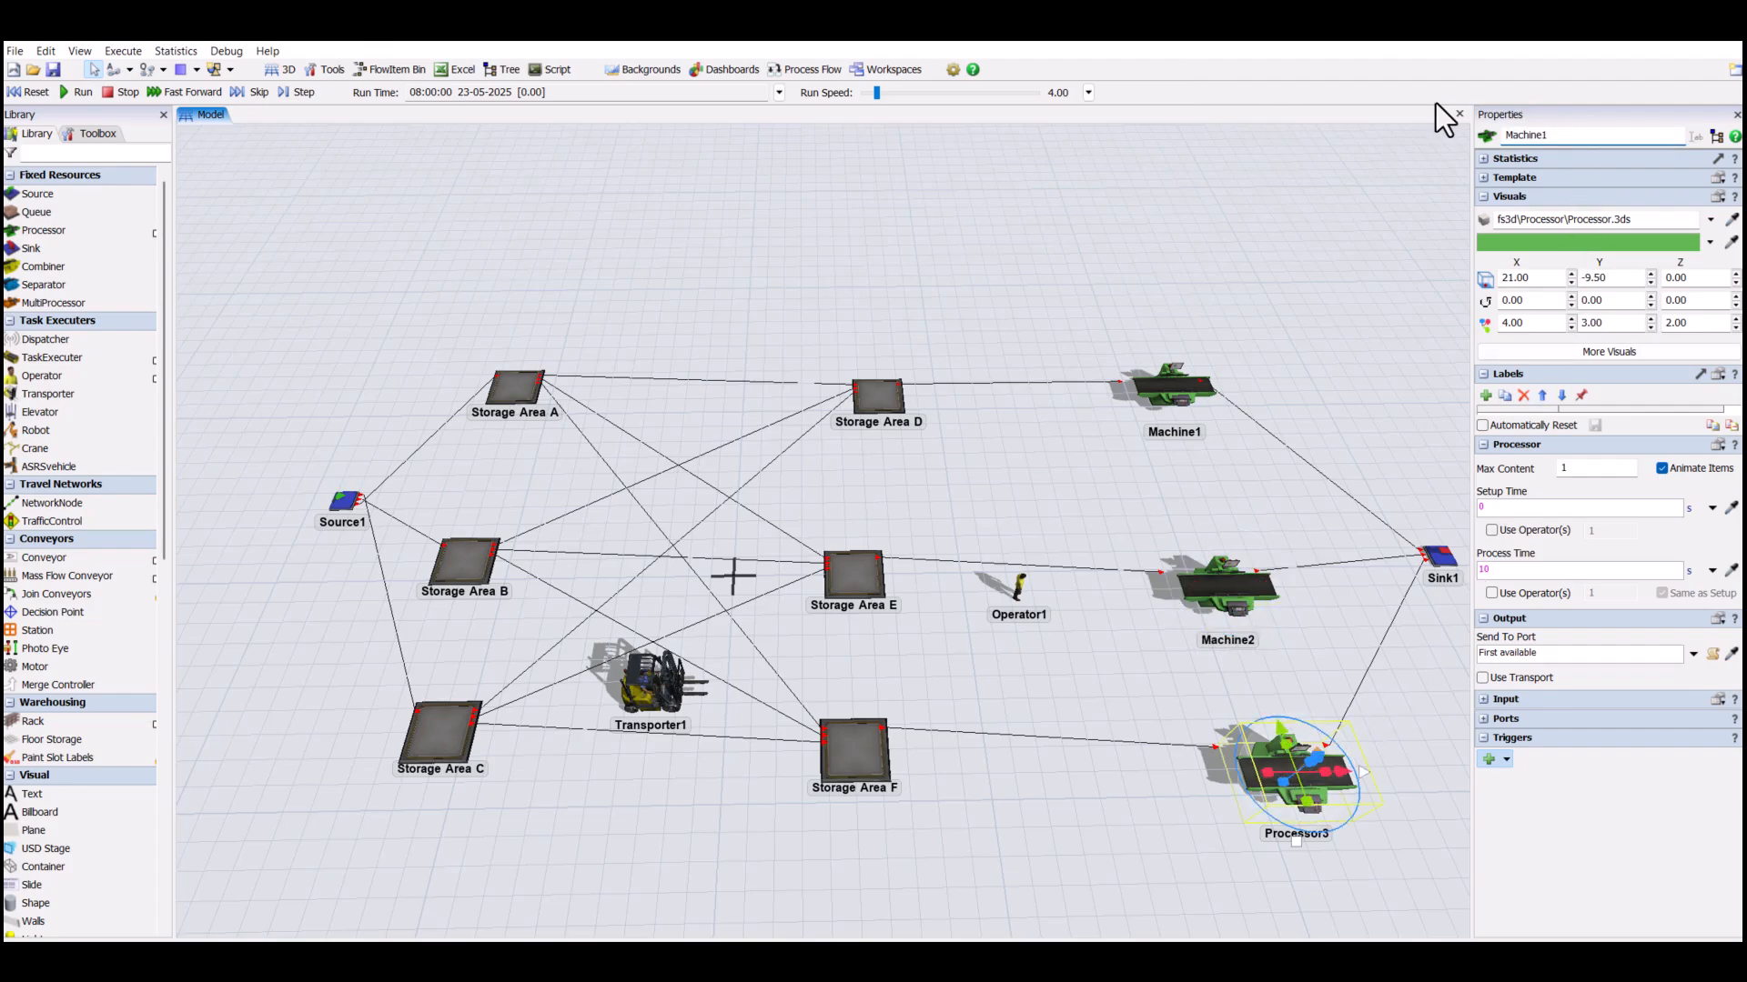
text(3)
key(Return)
click(957, 451)
- Enable Use Transport for Storage Area D's output and assign Operator1 by sampling it in the model
click(887, 420)
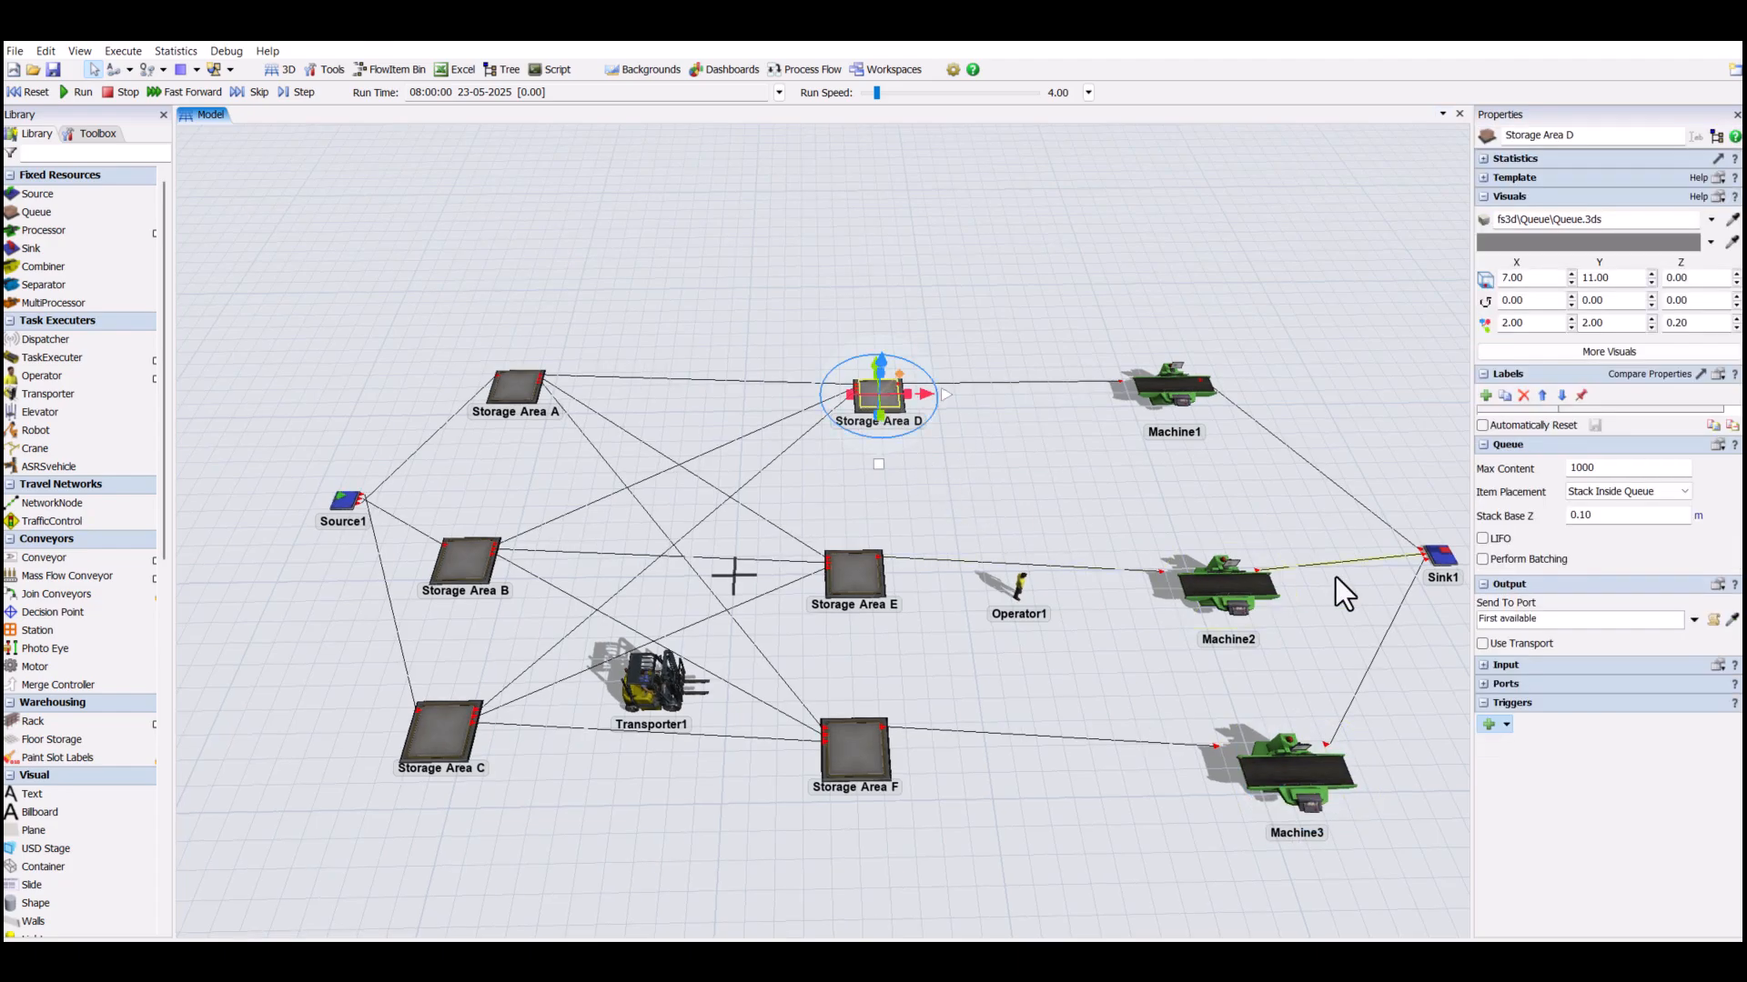
click(1483, 644)
click(1732, 661)
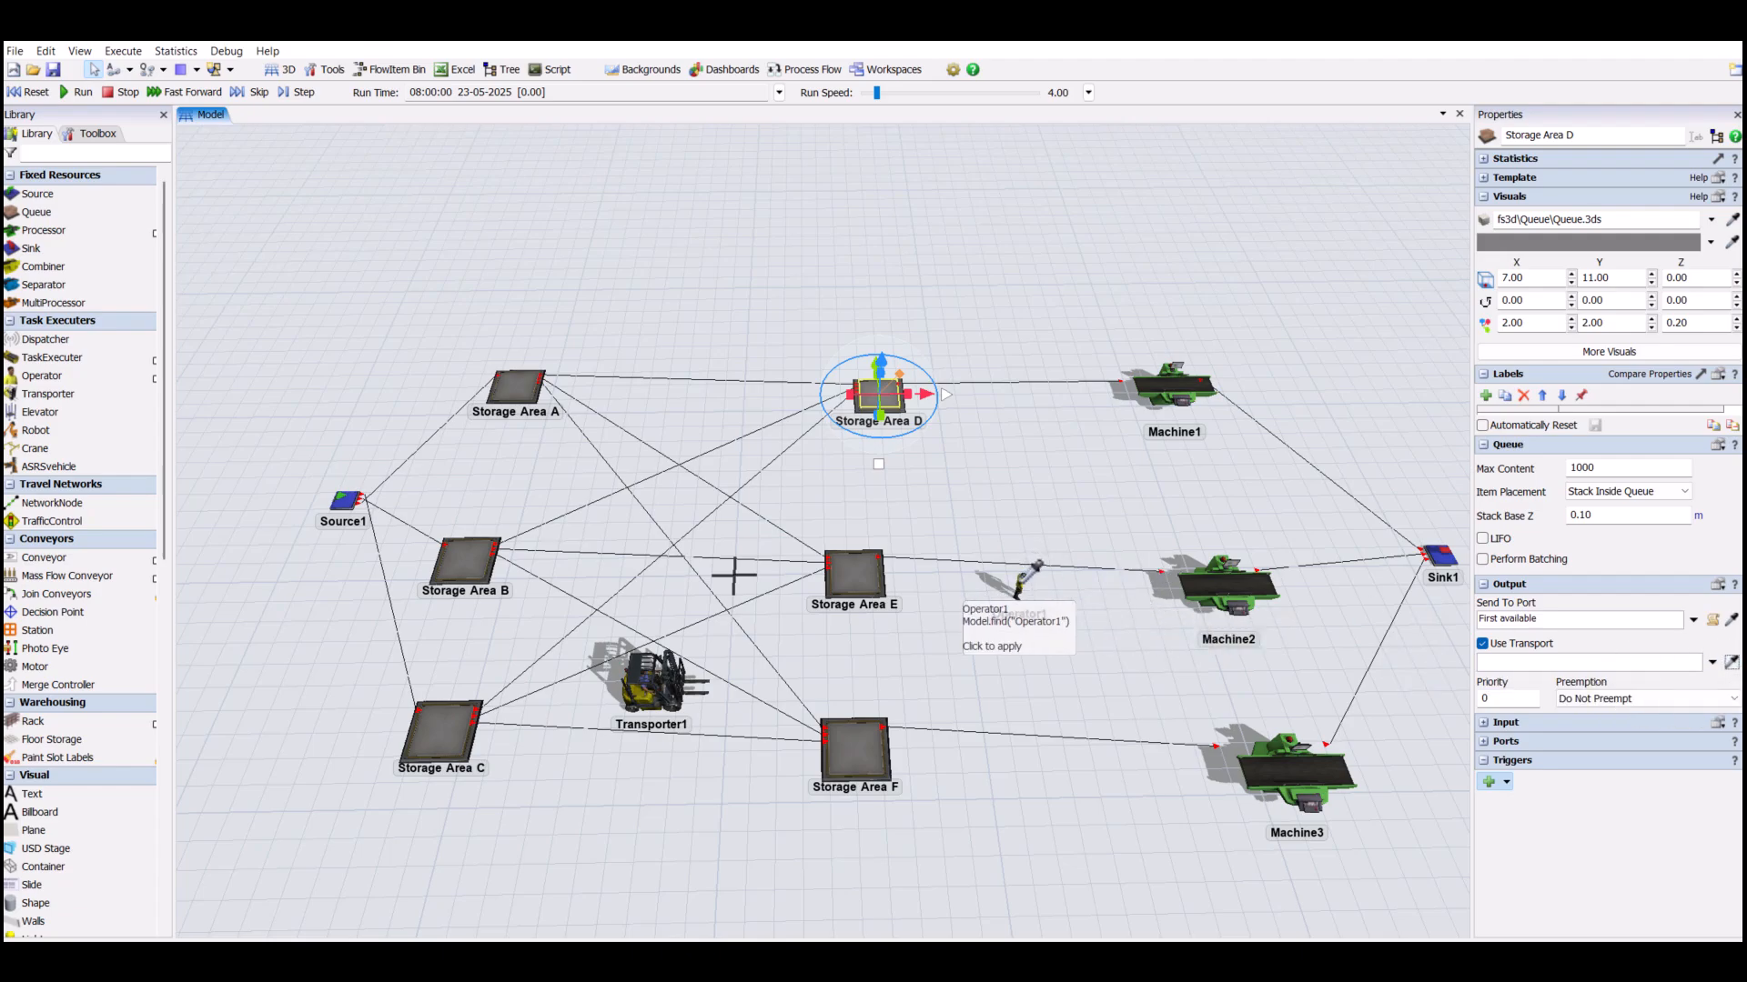
click(1023, 590)
click(959, 642)
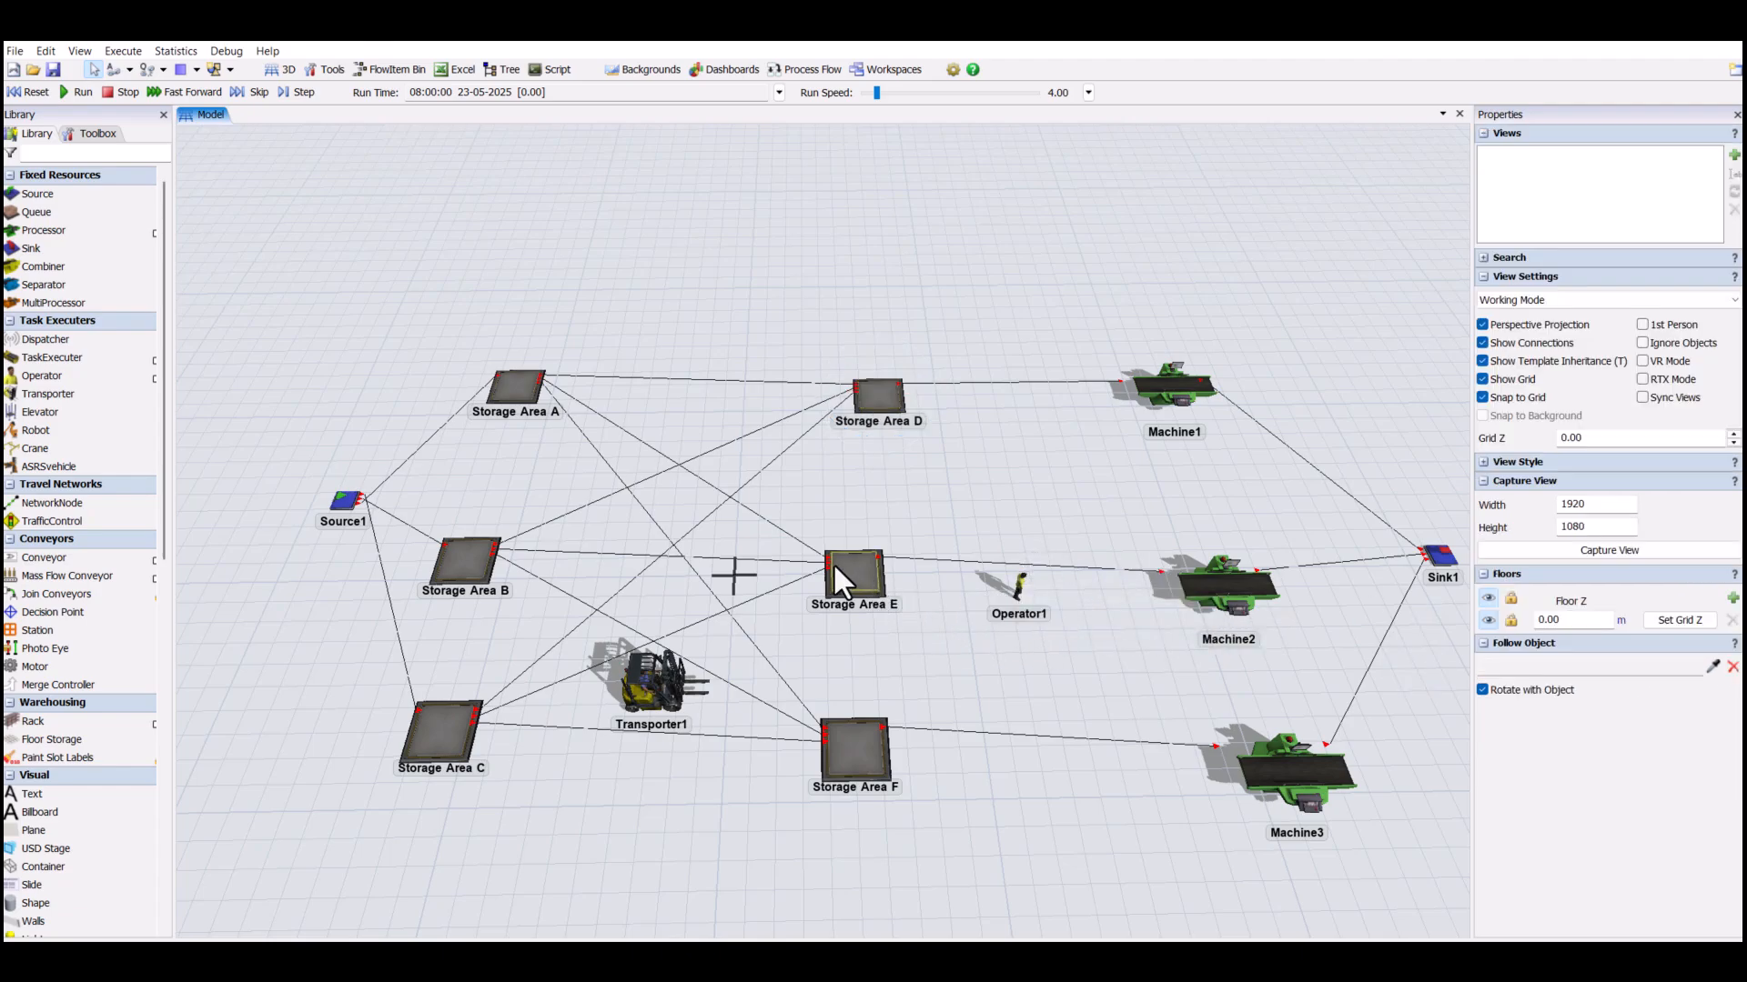
- Enable Use Transport for Storage Area E's output and assign Operator1 by sampling it in the model
click(835, 564)
click(1482, 645)
click(1731, 662)
click(1023, 588)
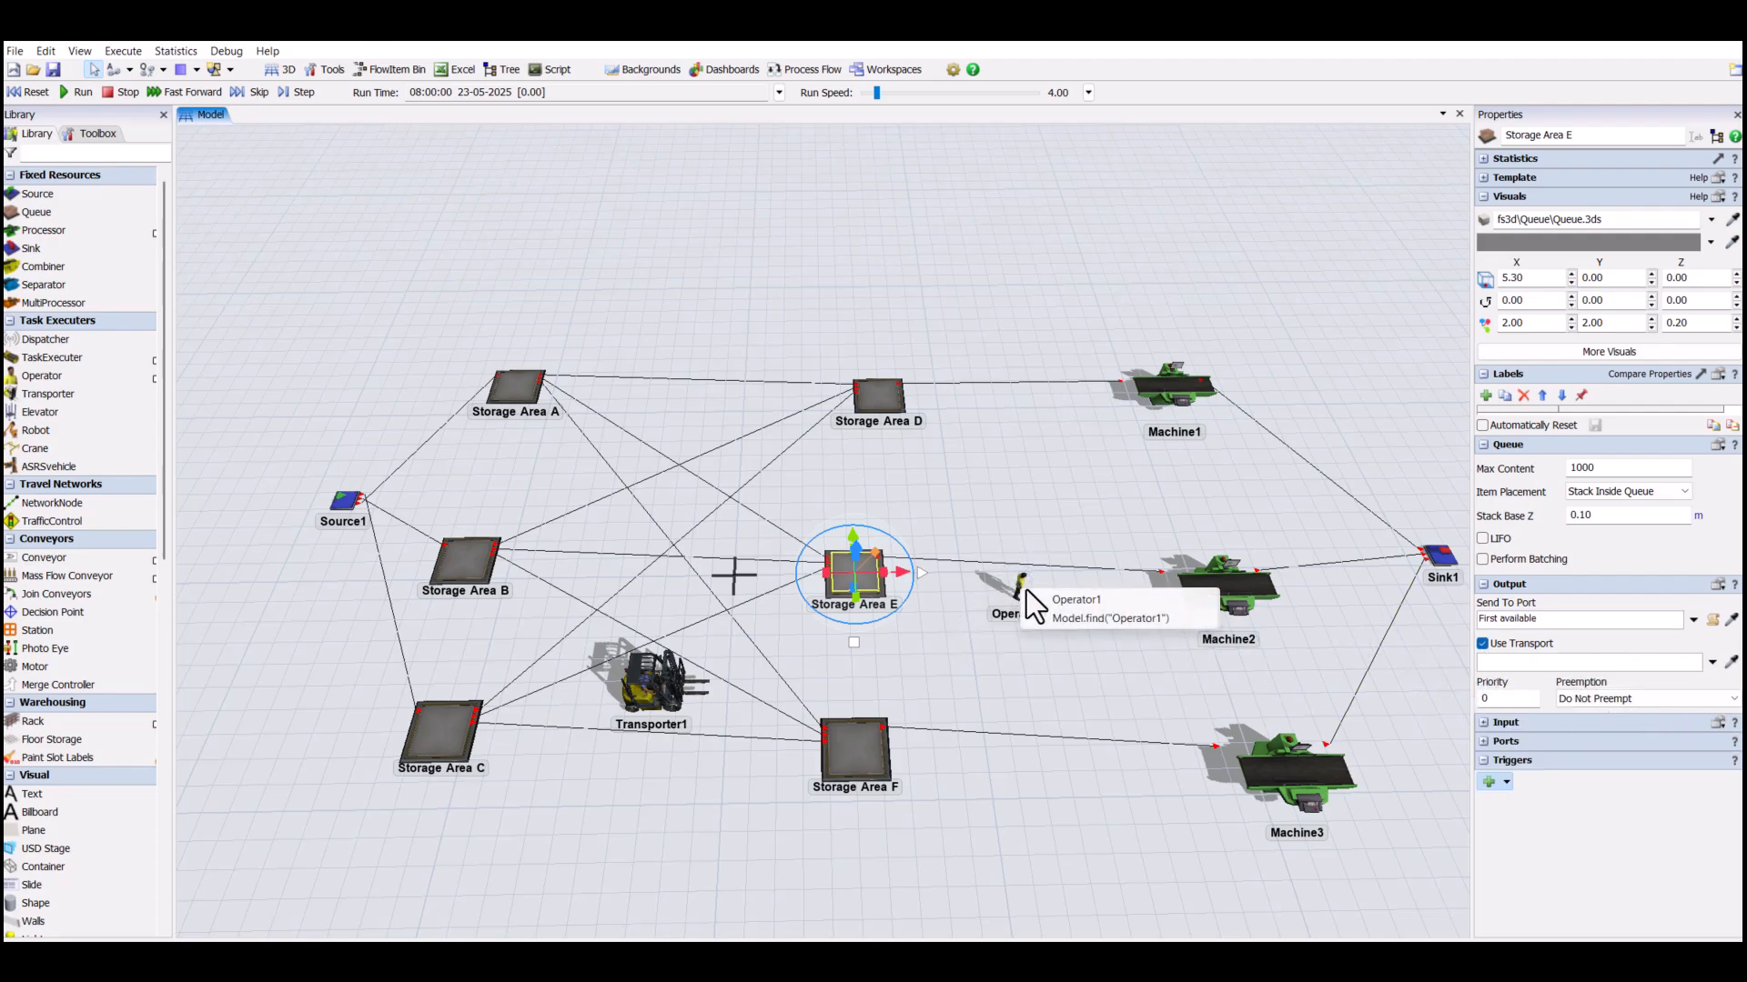
click(1019, 659)
- Enable Use Transport for Storage Area F's output and assign Operator1 by sampling it in the model
click(880, 744)
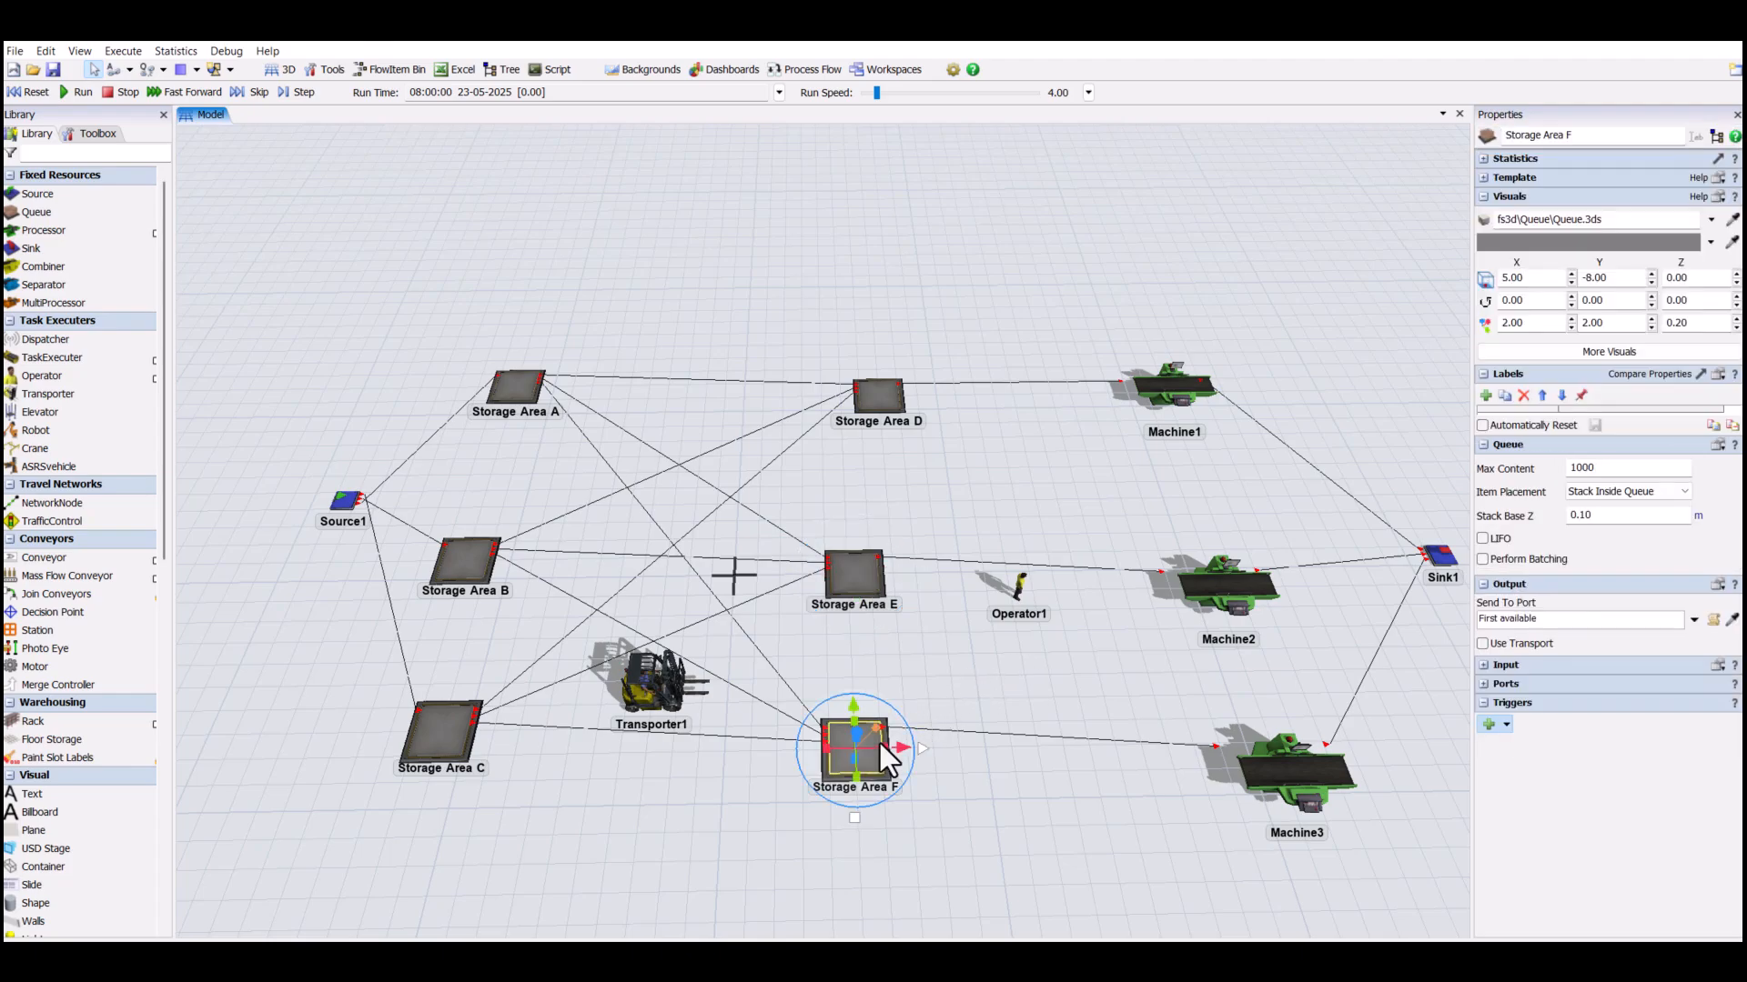
click(1483, 643)
click(1731, 661)
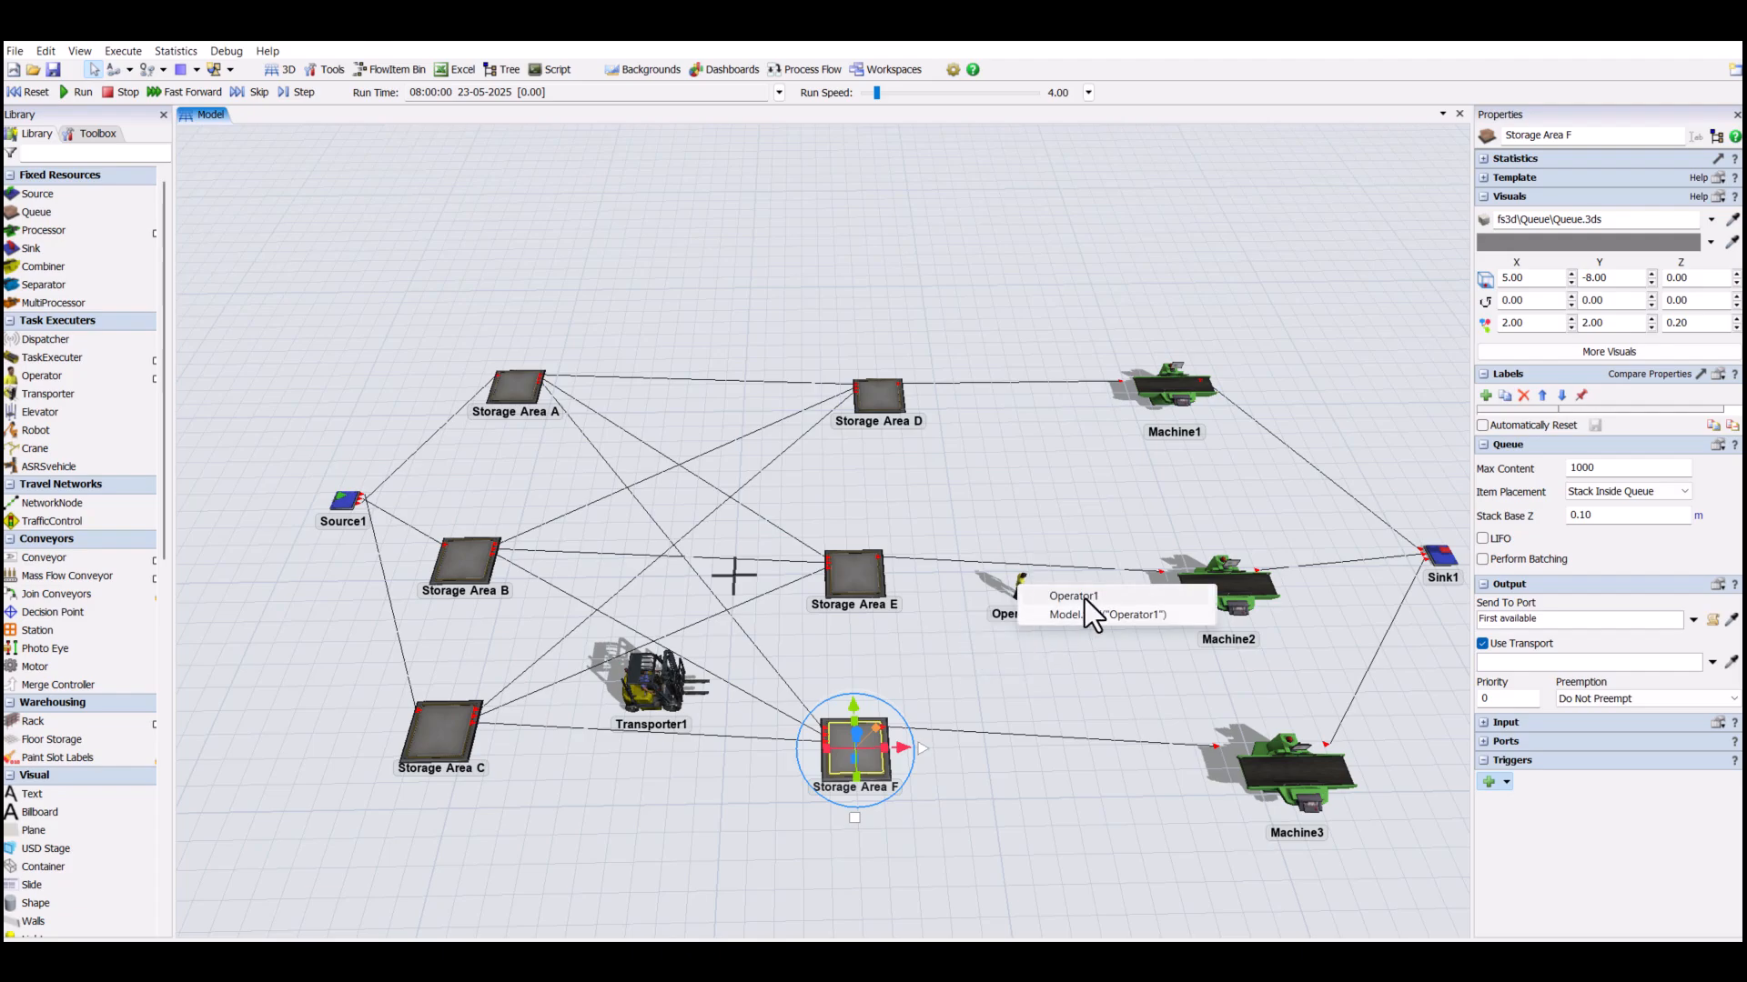
click(1084, 597)
click(1095, 661)
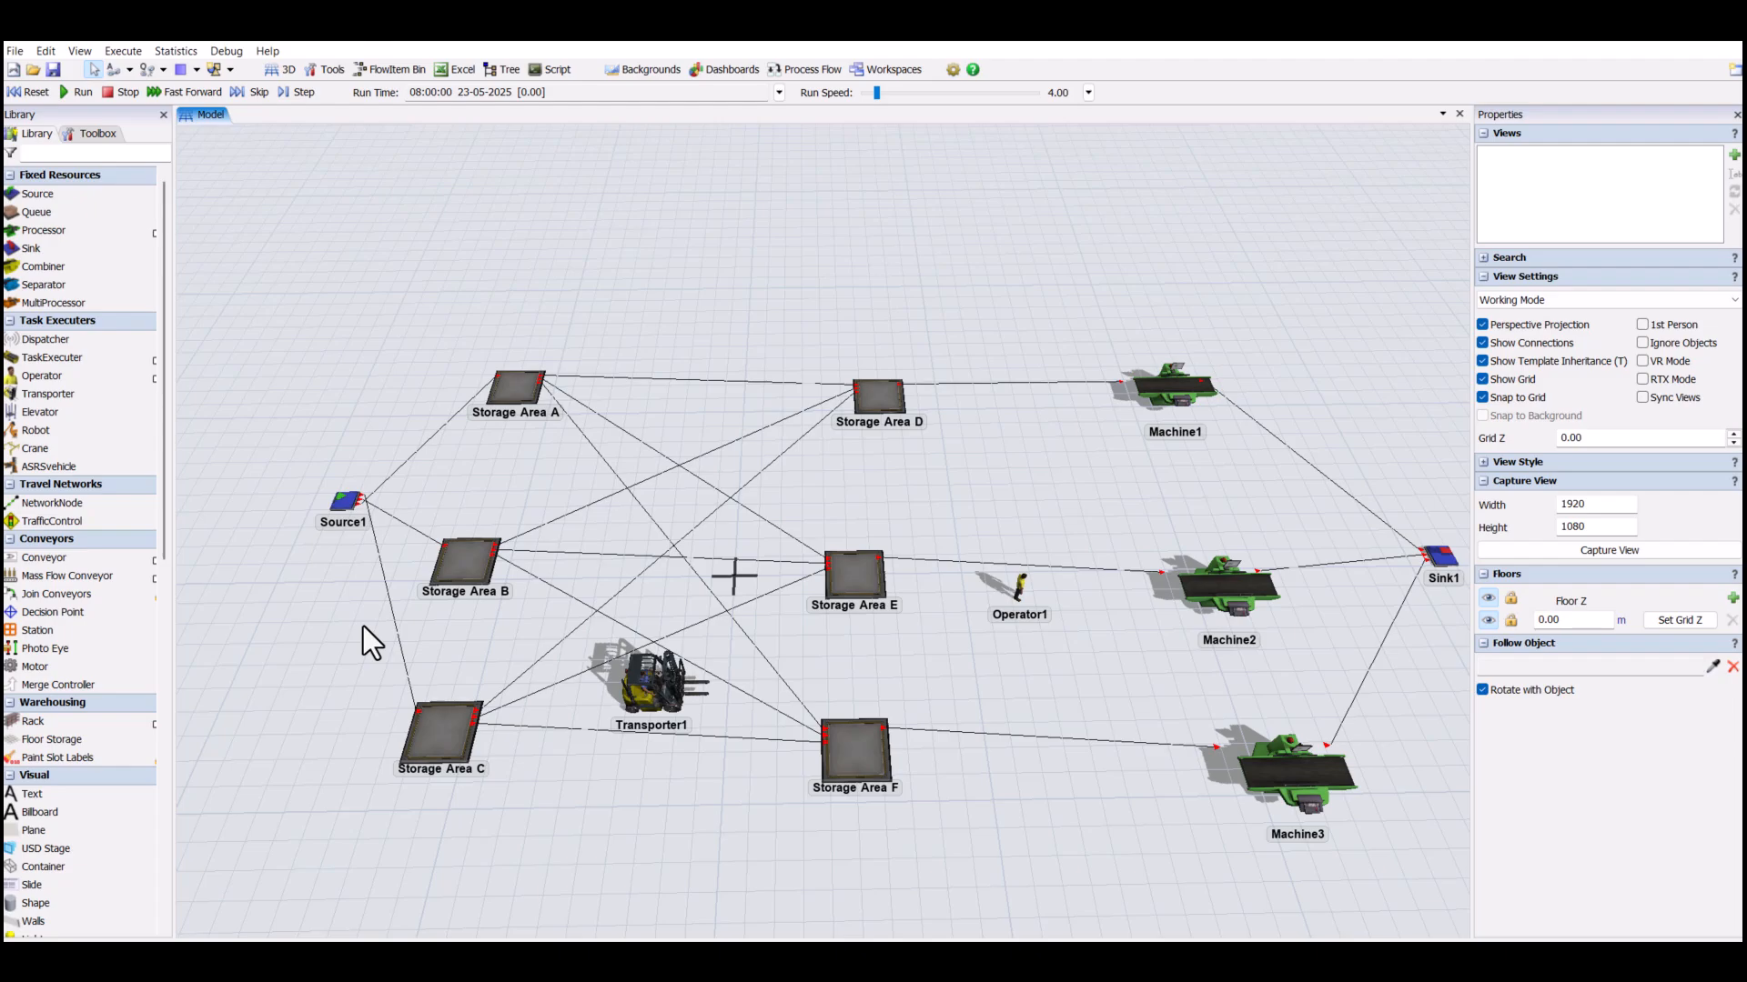
- Replace Source1's exponential inter-arrival time expression with 0
click(347, 503)
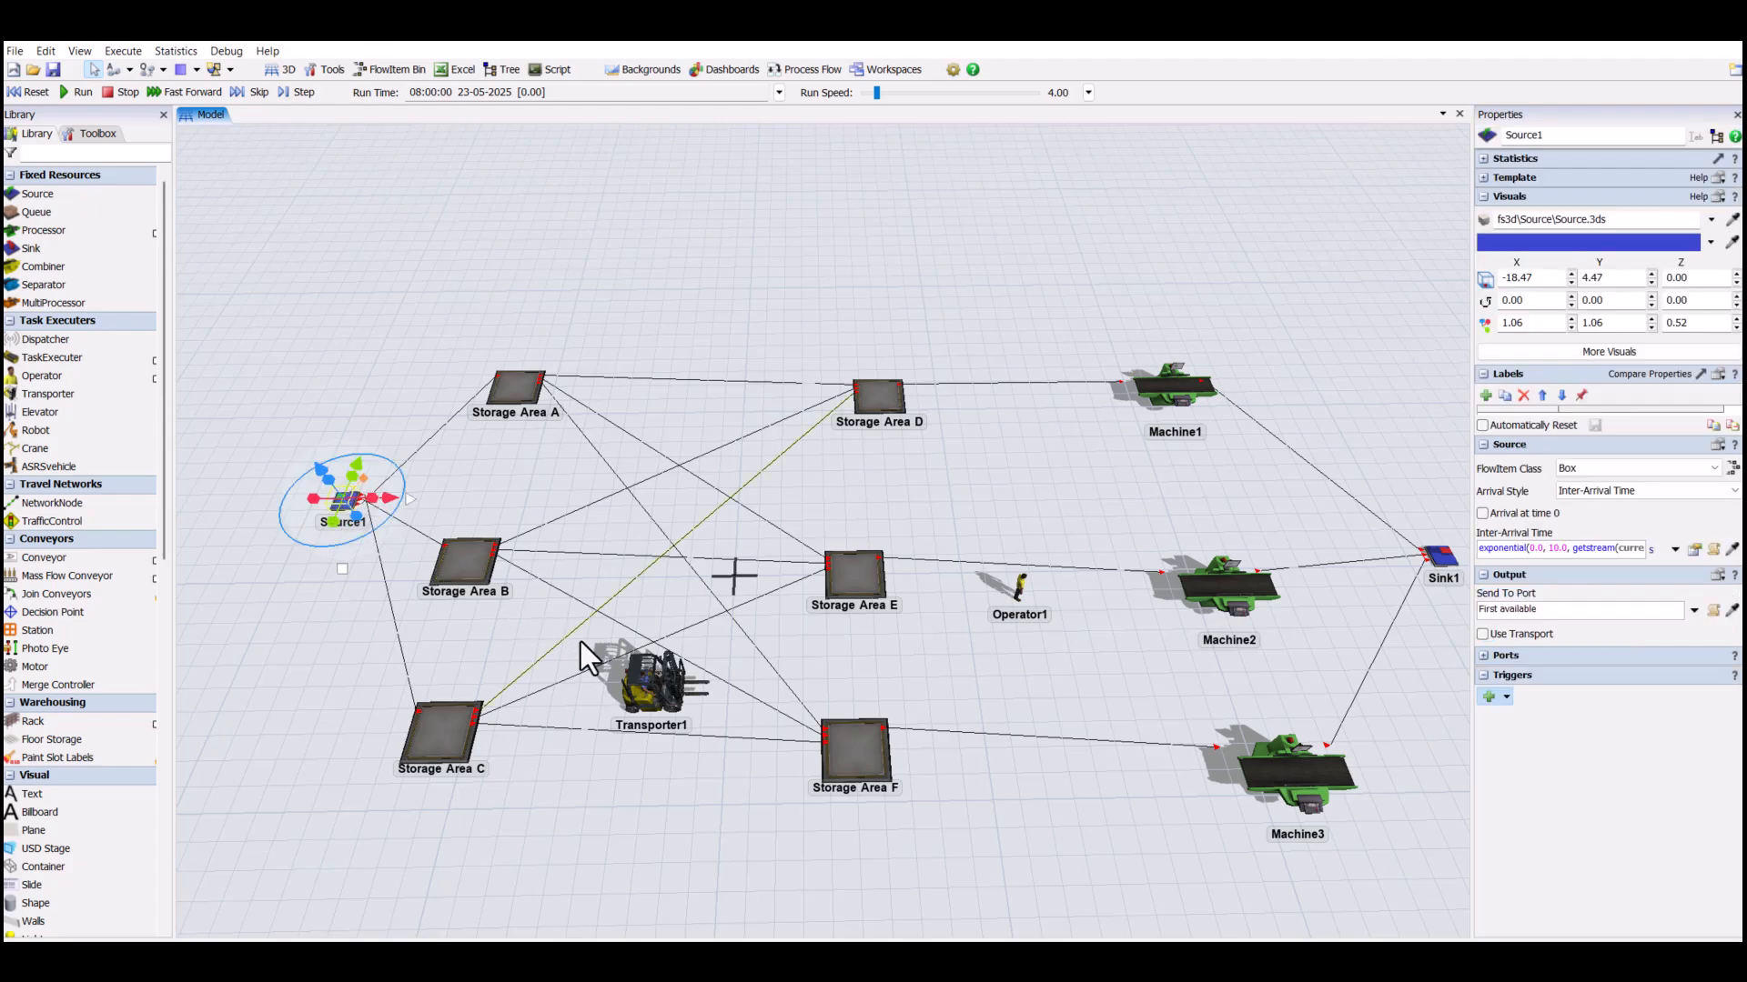
click(1477, 548)
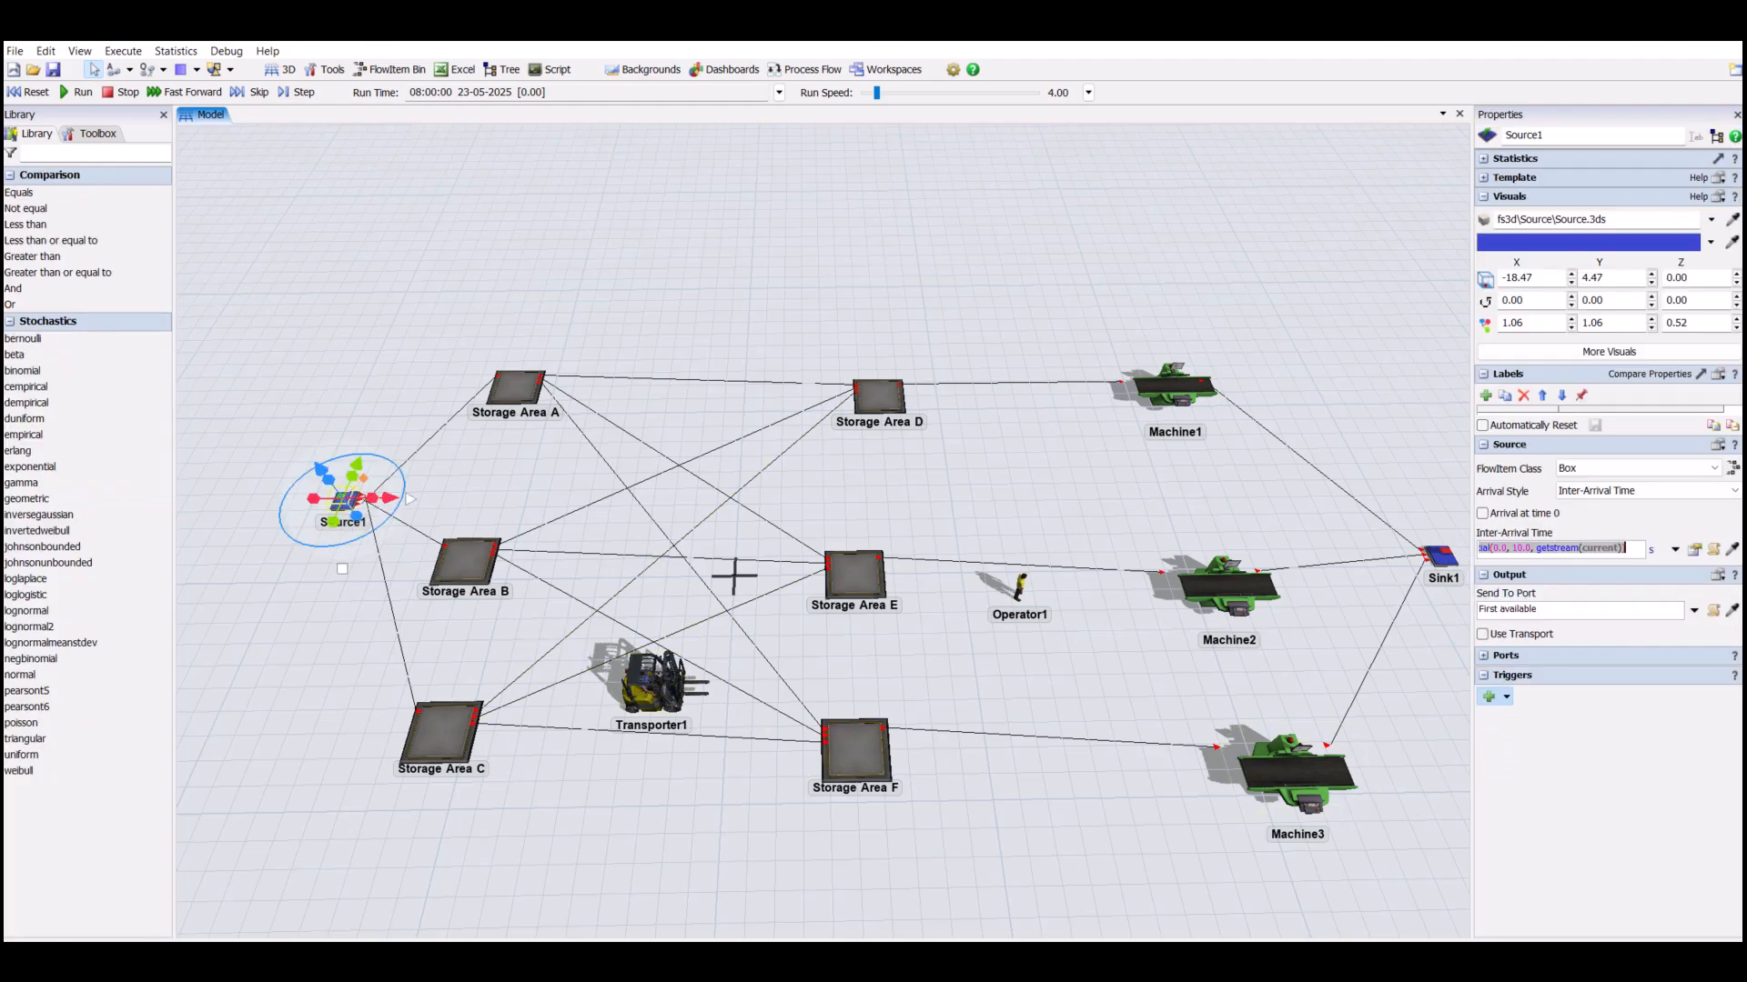
text(0)
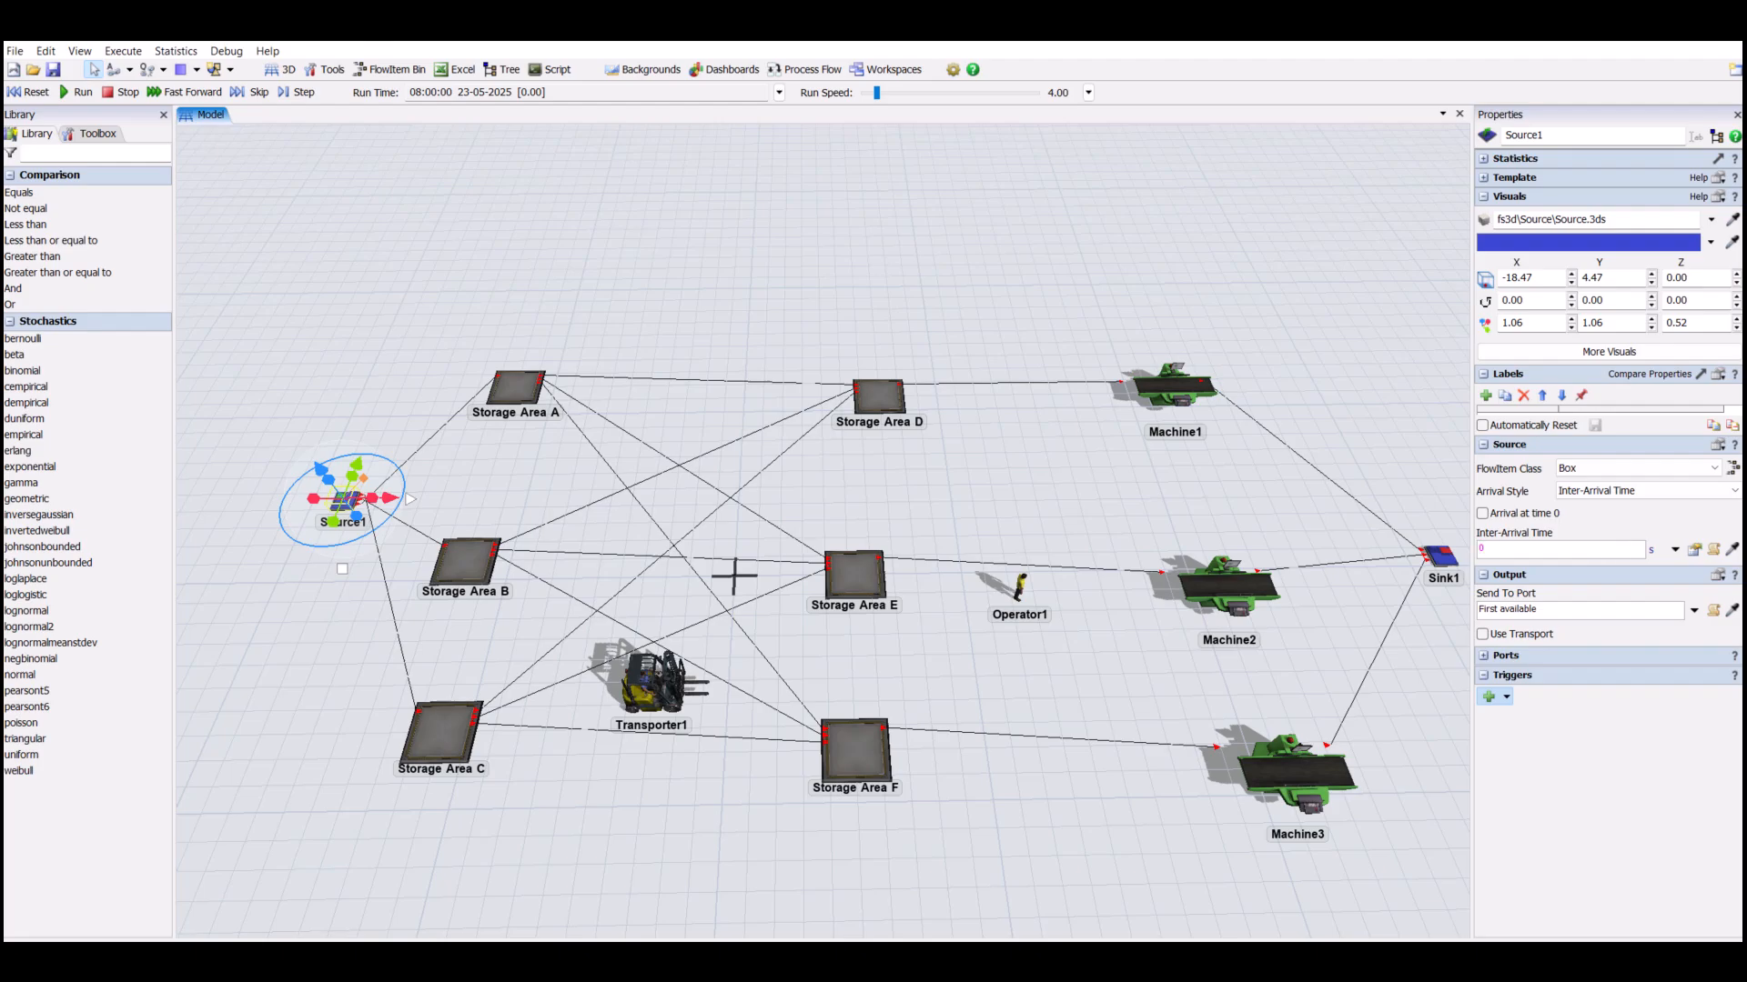
- Add an On Exit trigger to Source1 with the Set Label and Color action
click(1504, 695)
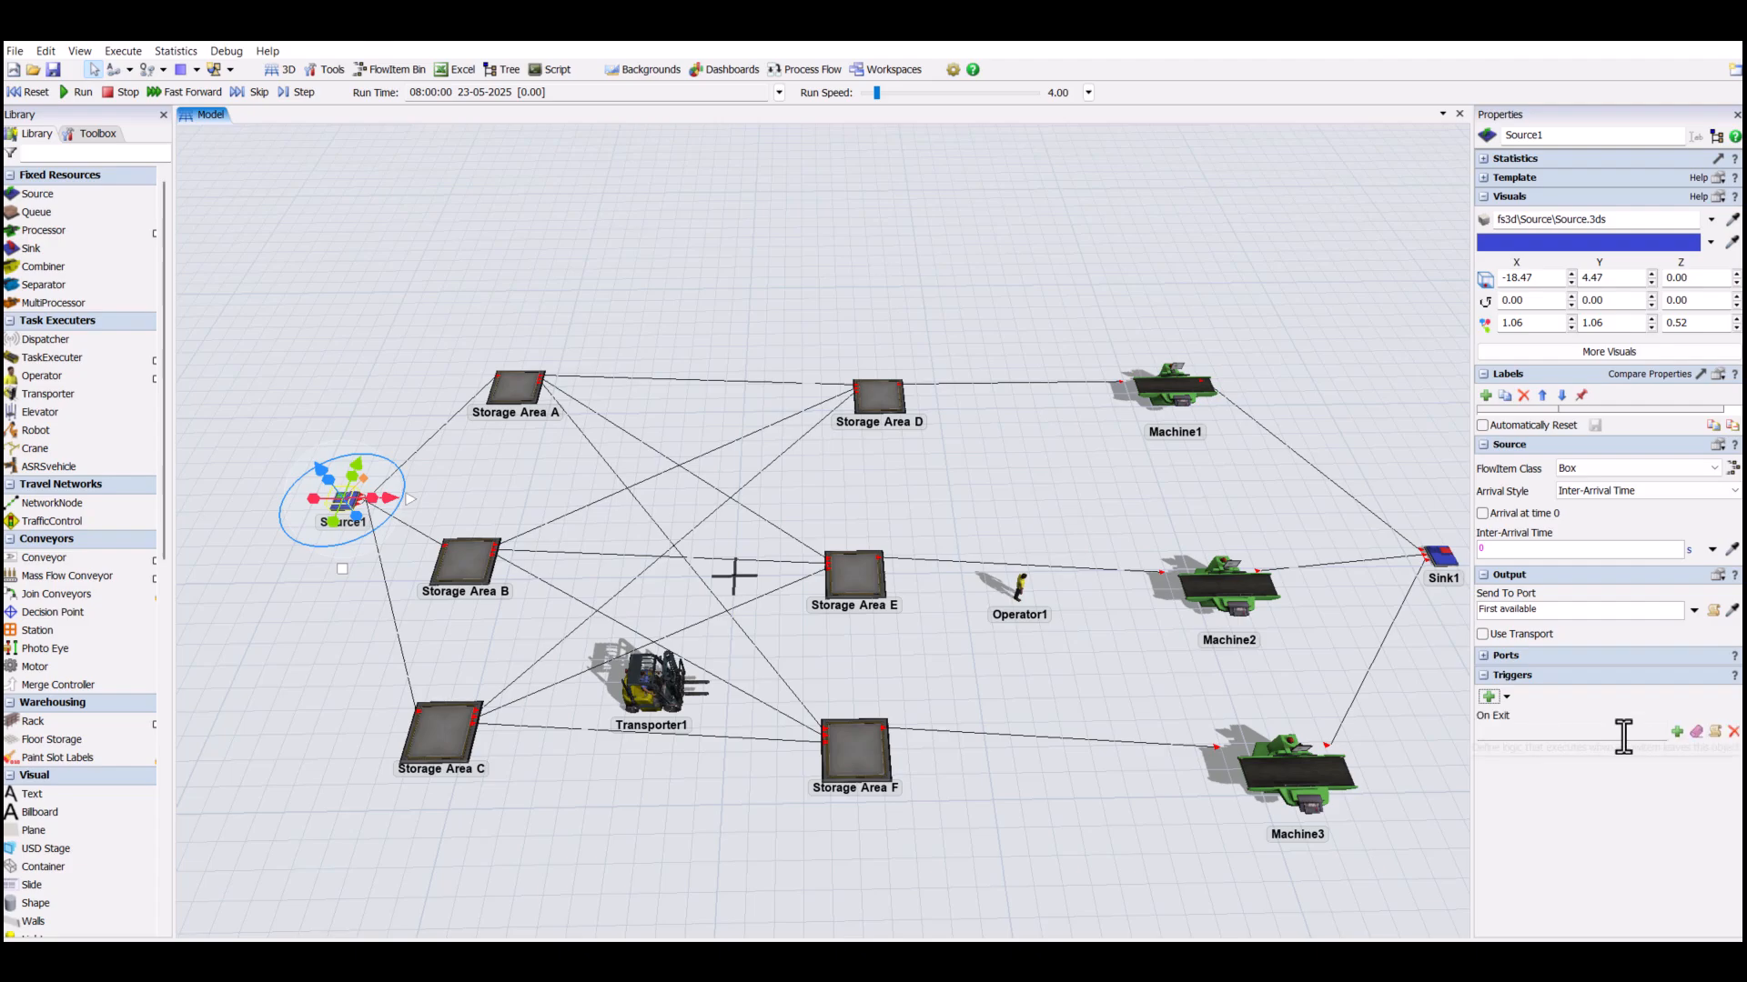
click(1673, 732)
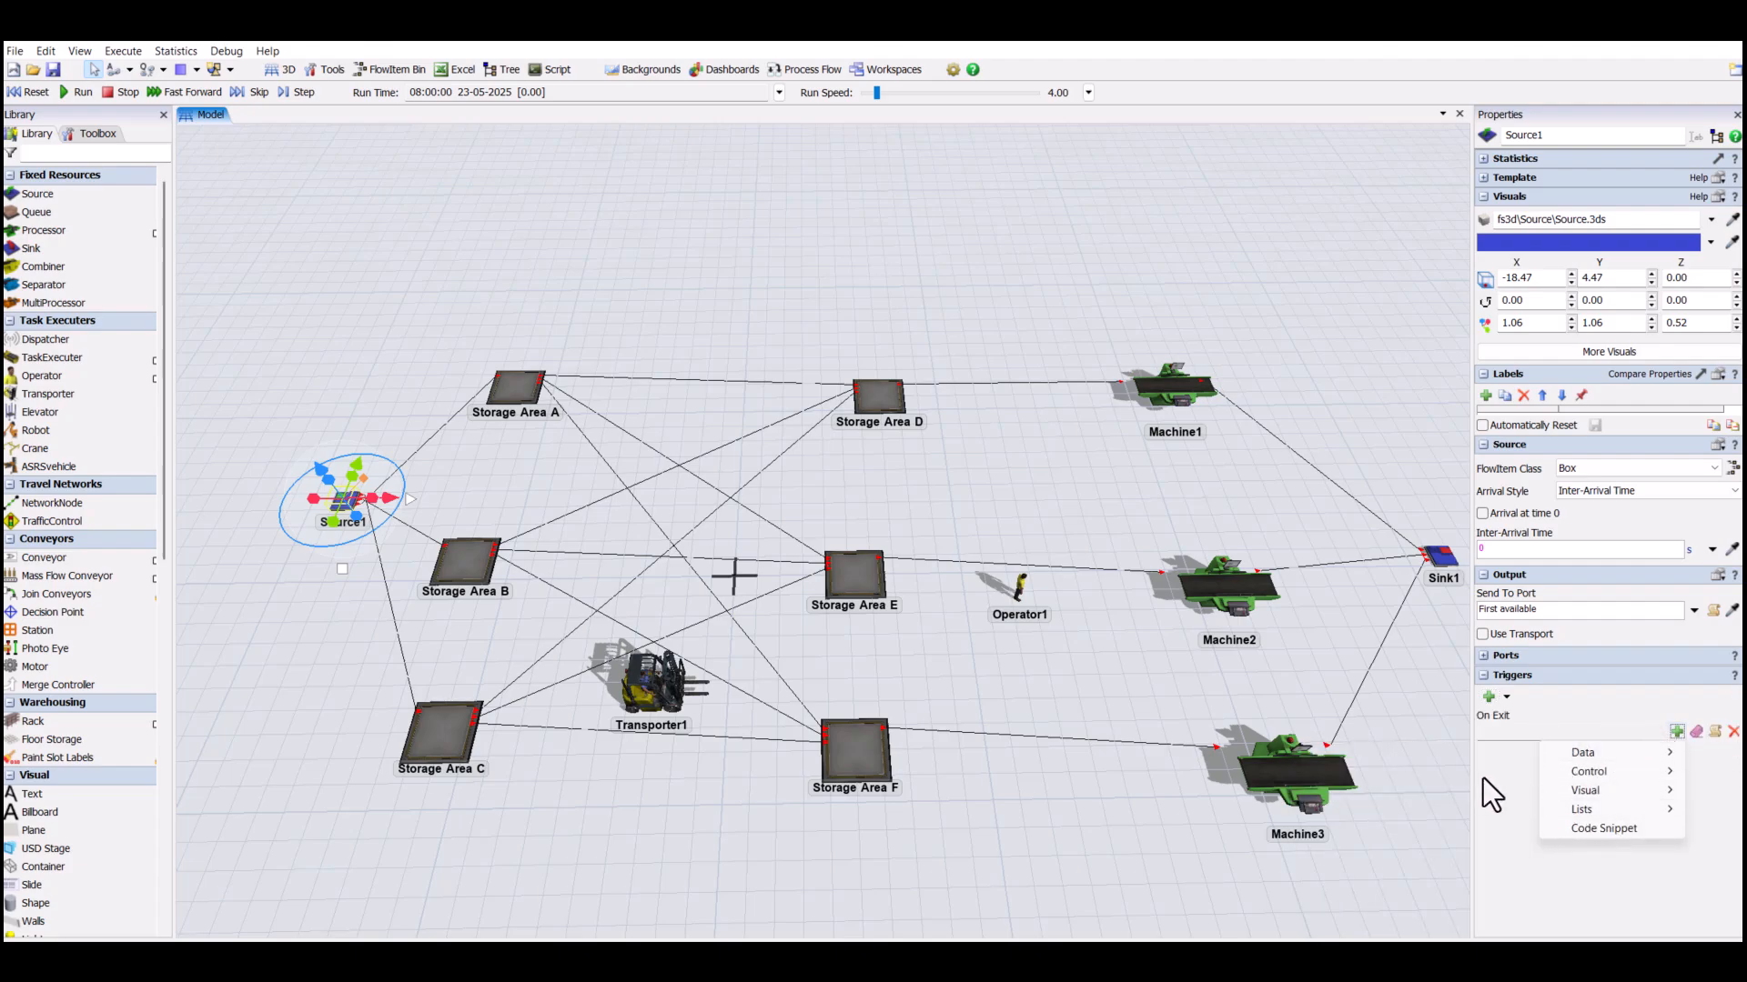
mouse_move(1588, 753)
click(1431, 775)
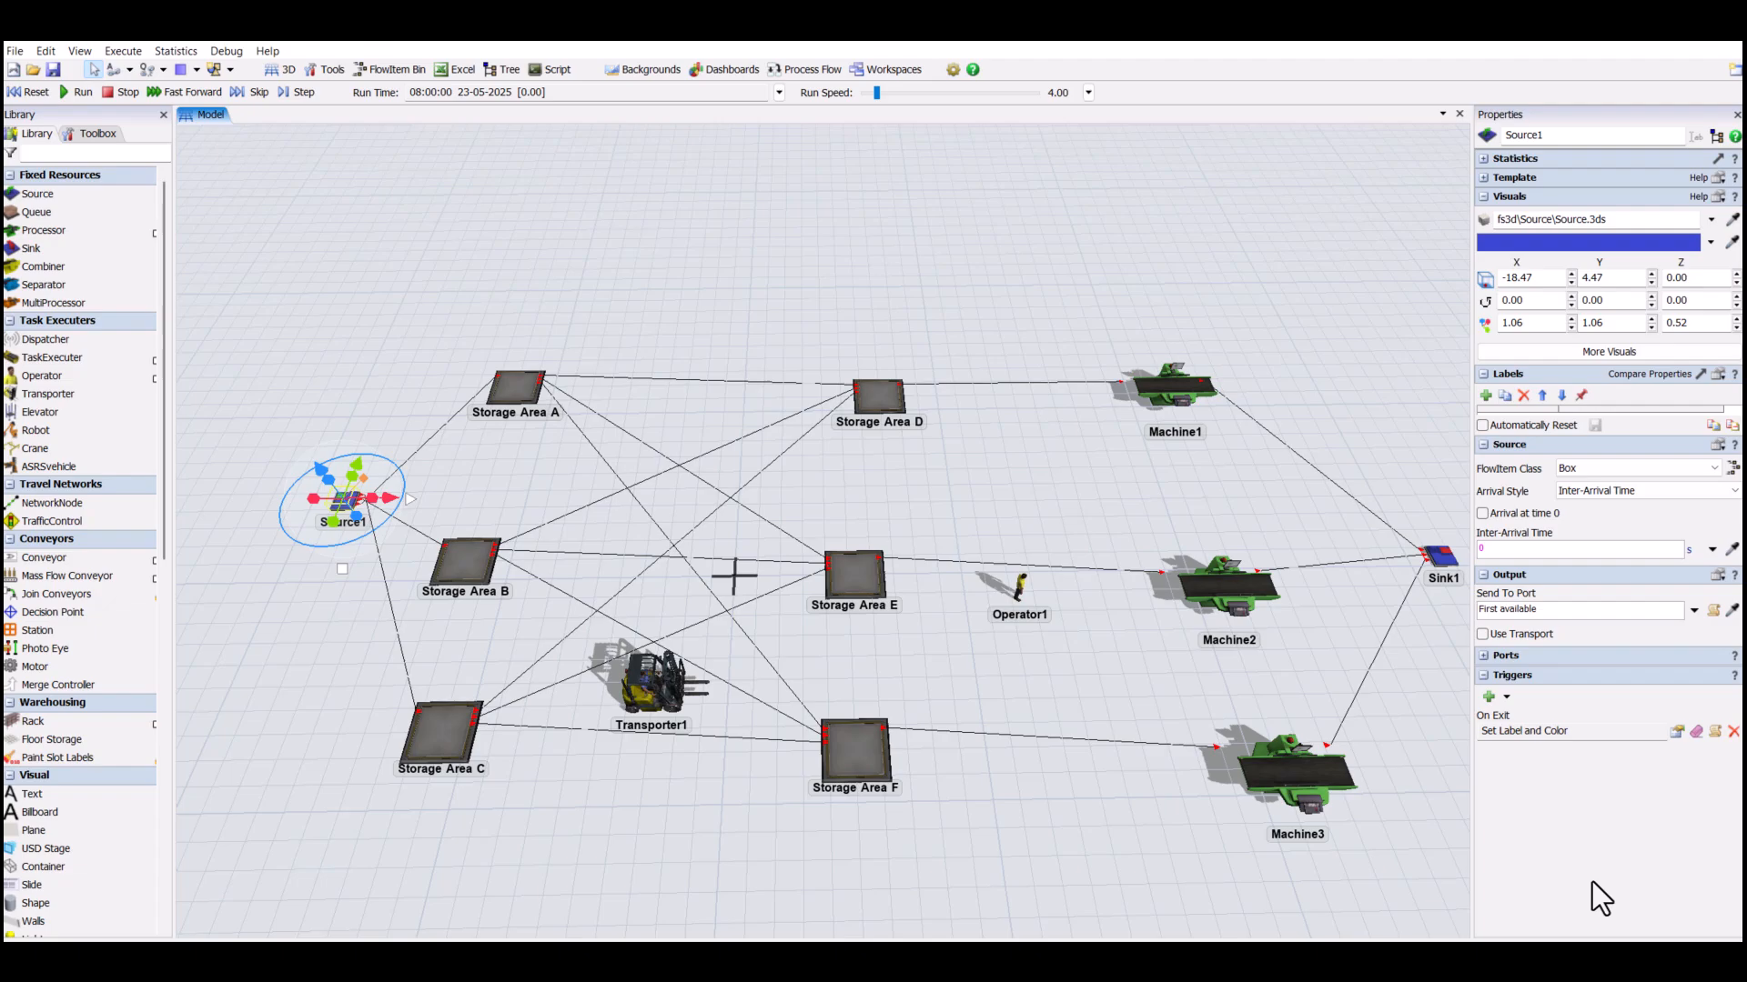
click(1001, 681)
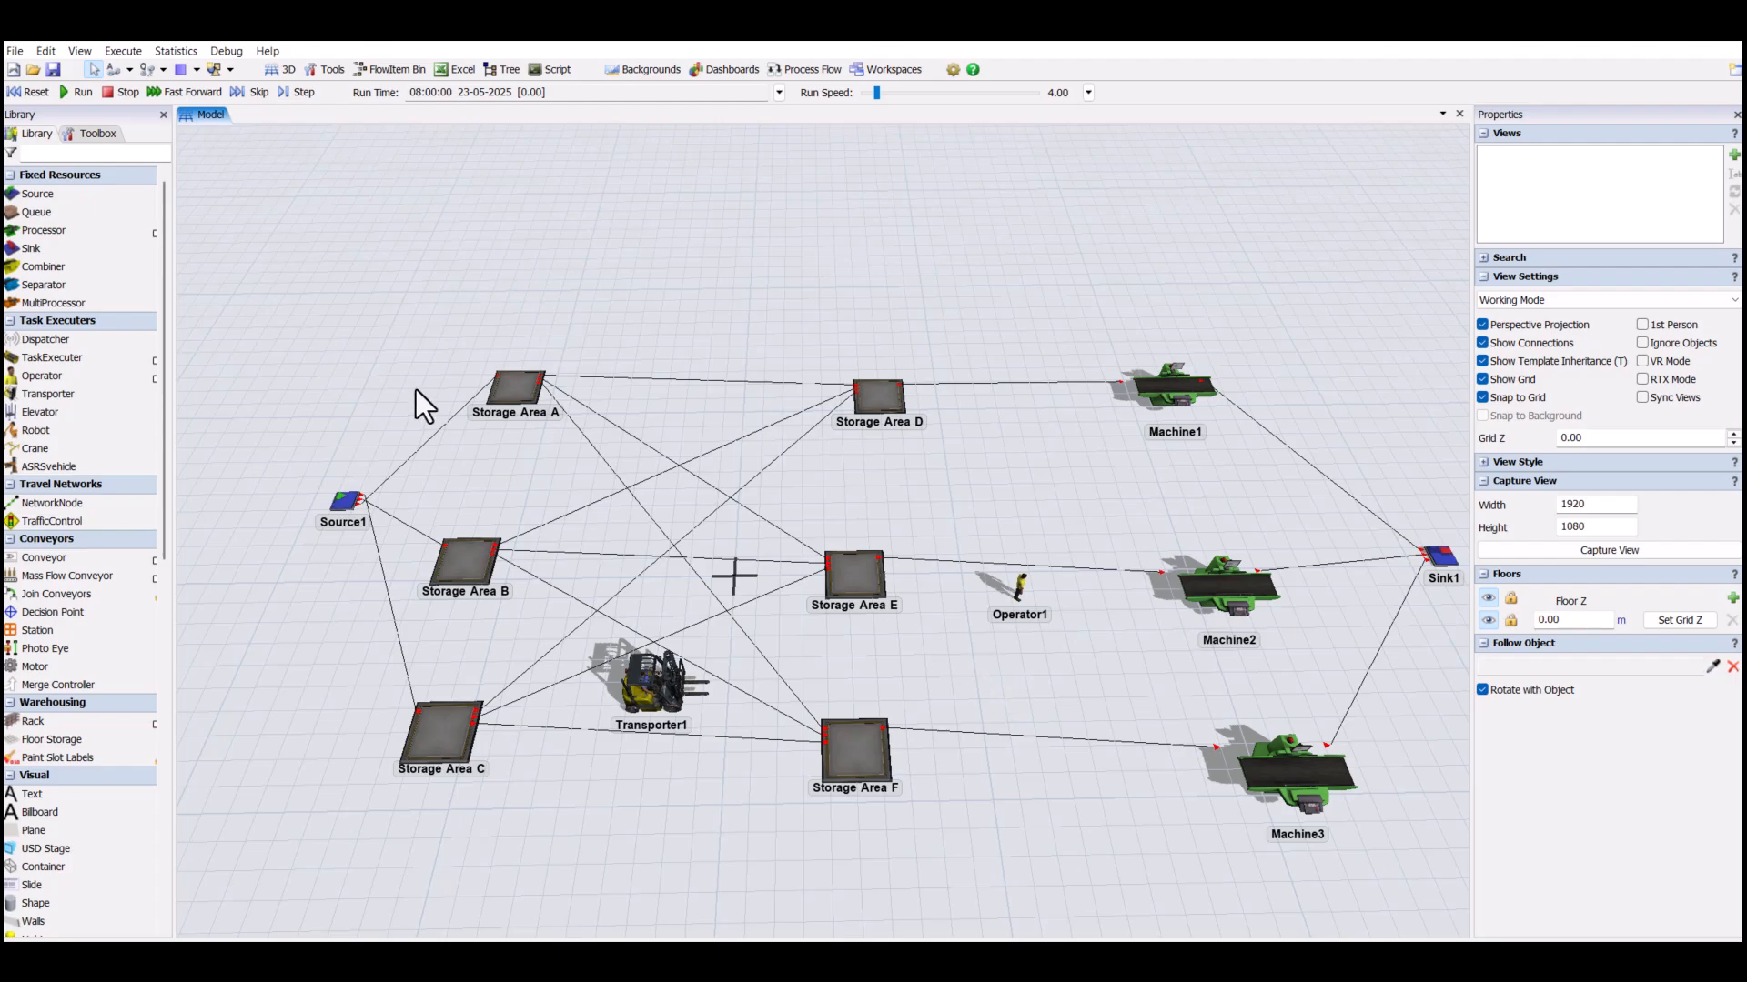
- Set the Max Content of Storage Area A, Storage Area B and Storage Area C to 20 each
click(506, 384)
drag(1619, 468, 1469, 459)
text(20)
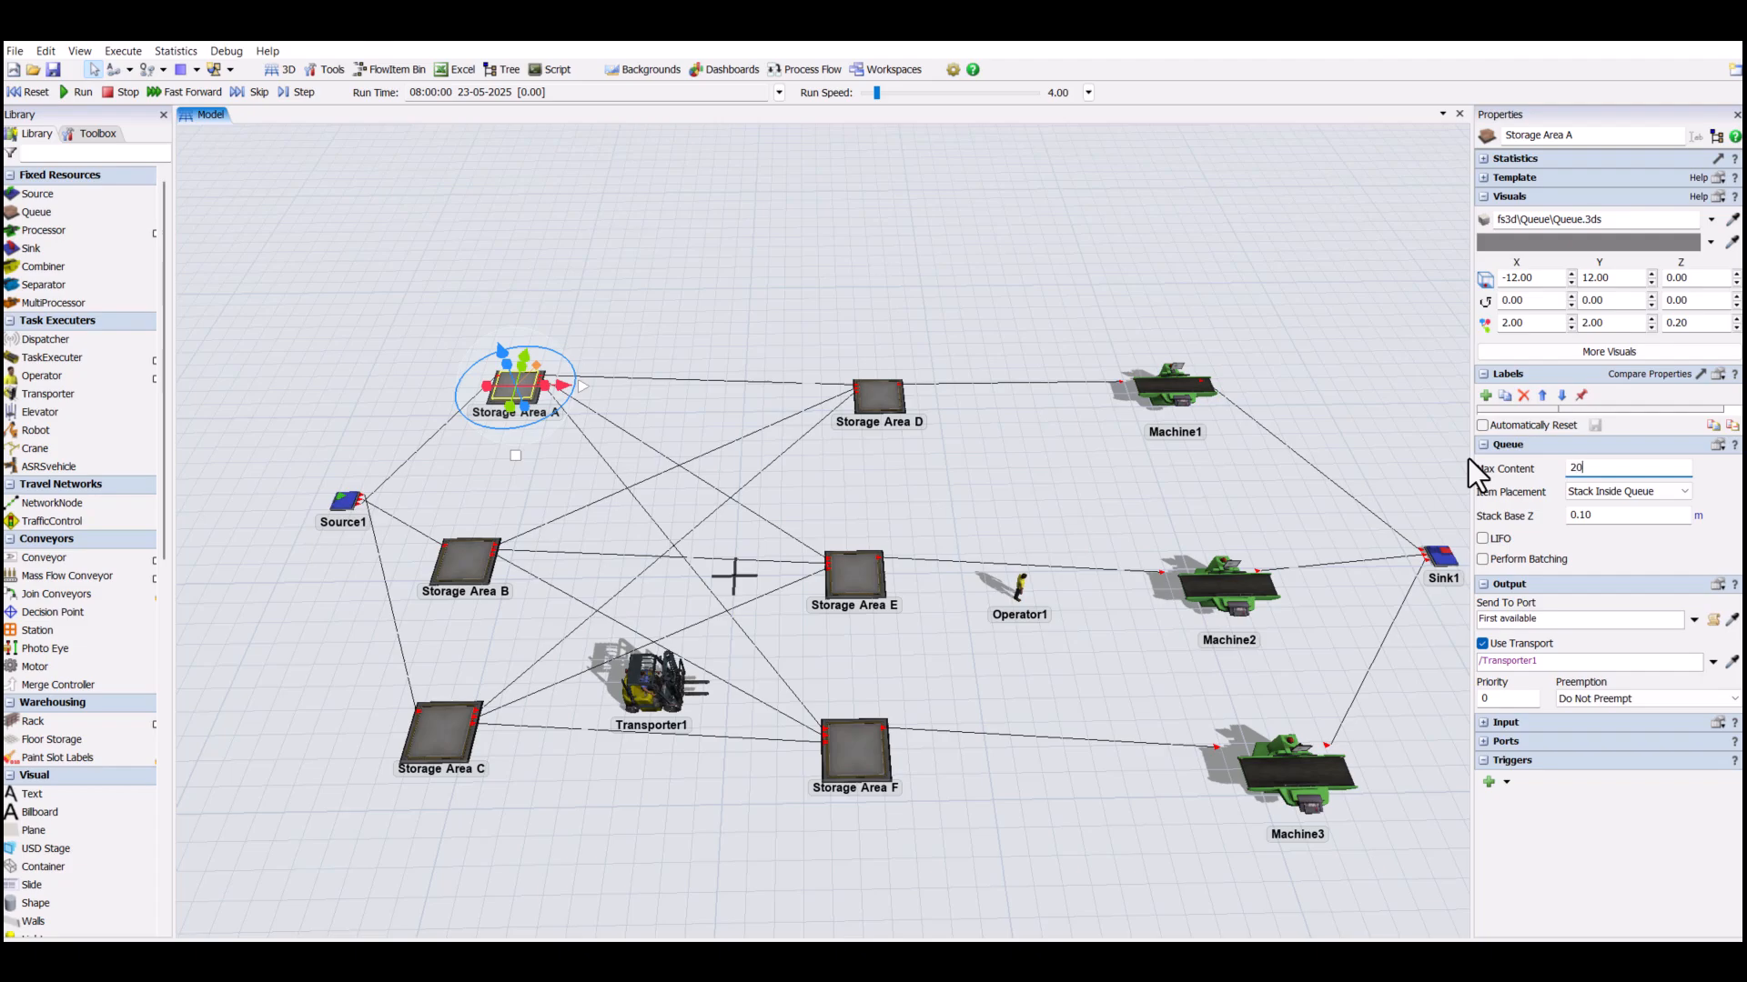
click(465, 562)
drag(1621, 472, 1403, 457)
text(20)
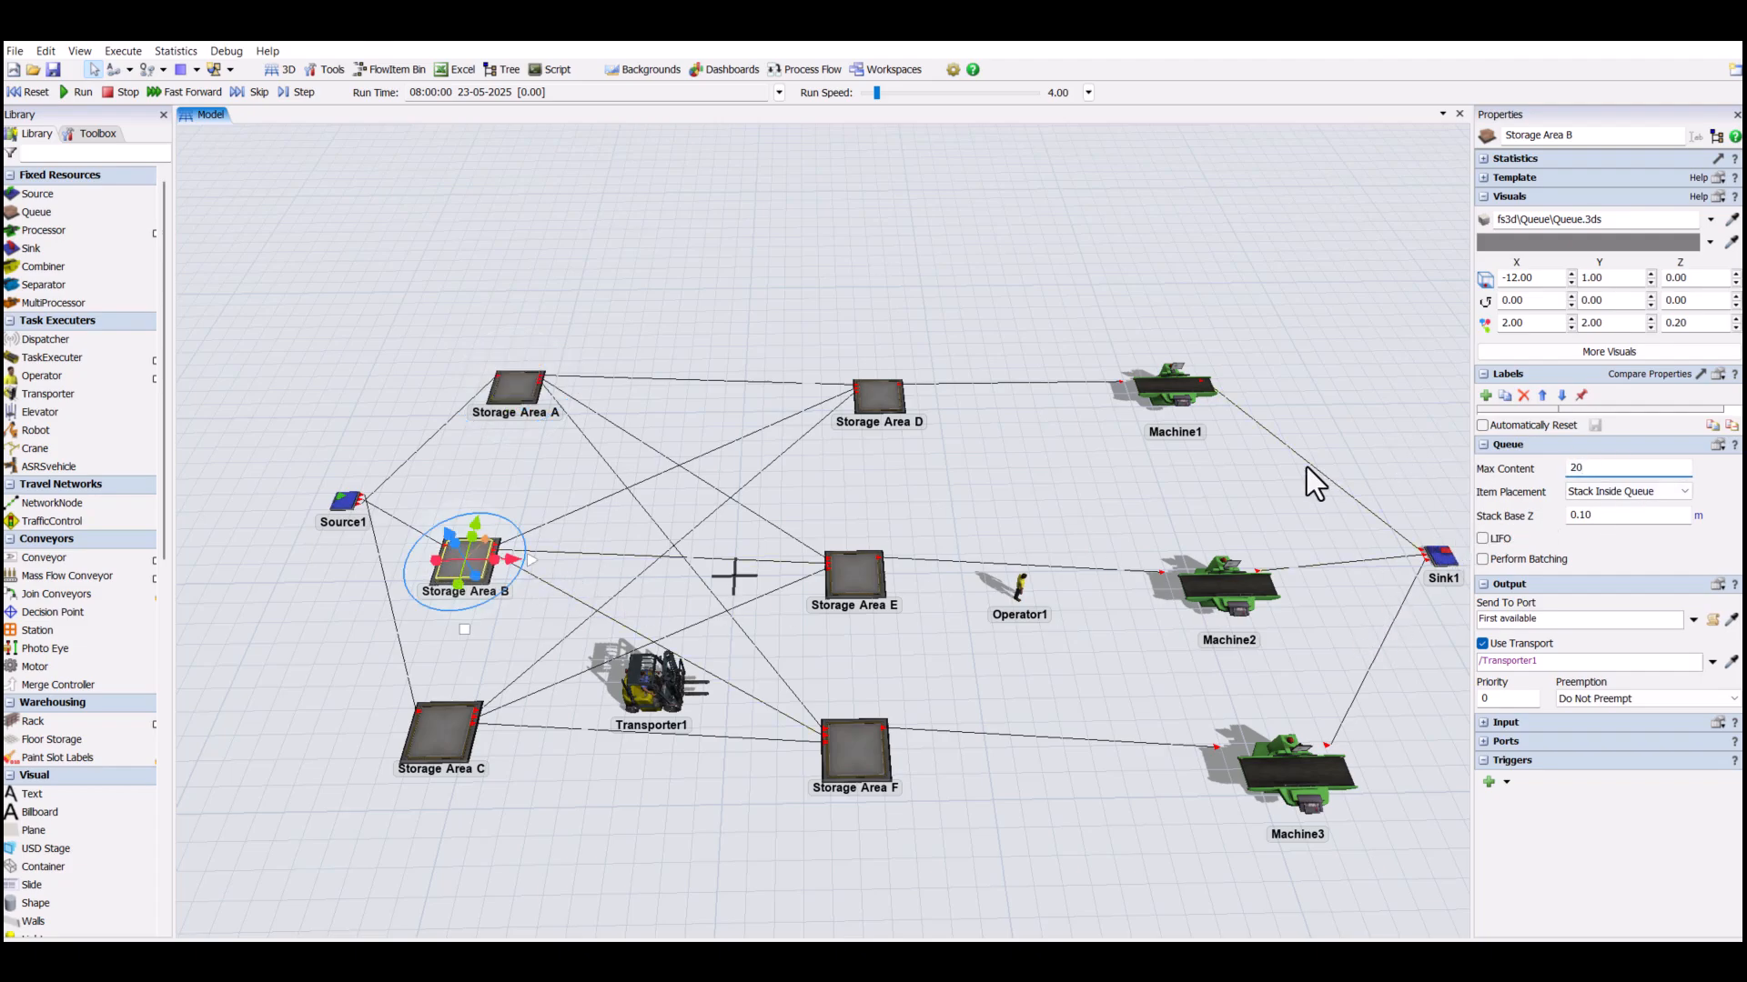
click(476, 738)
drag(1605, 468, 1436, 462)
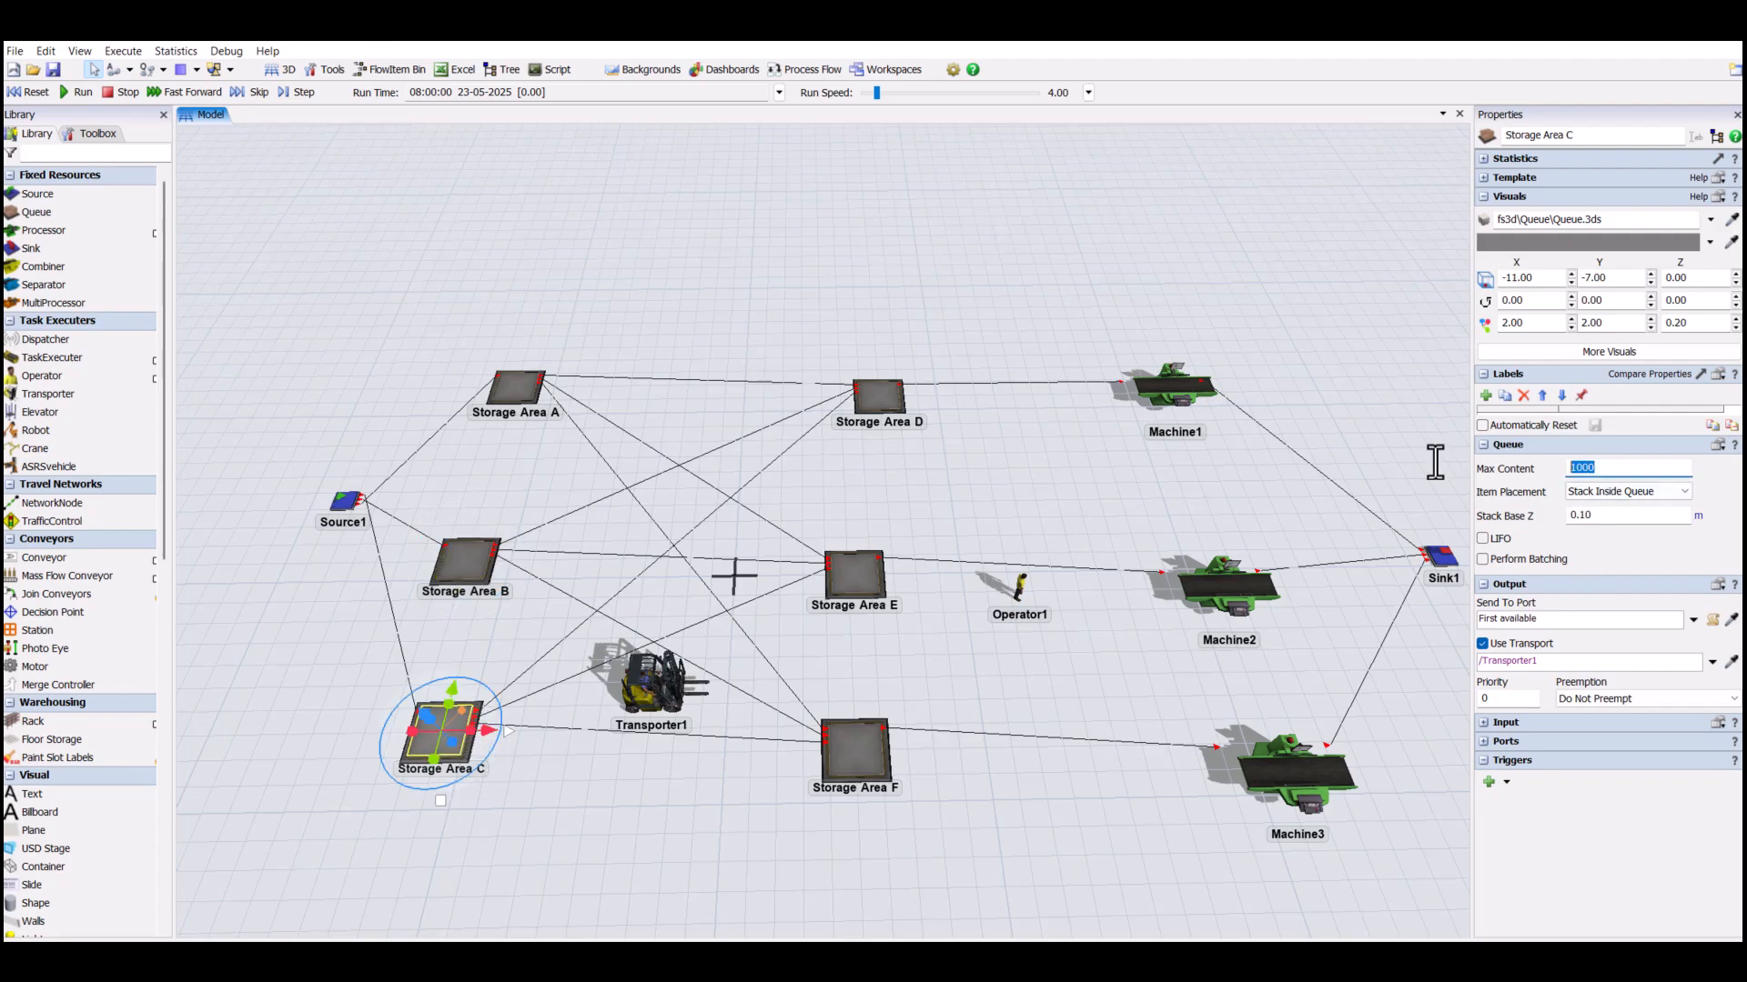
text(20)
- Set Storage Area A's Send To Port rule to Port By Case, with cases 1, 2 and 3 sent to ports 1, 2 and 3
click(484, 380)
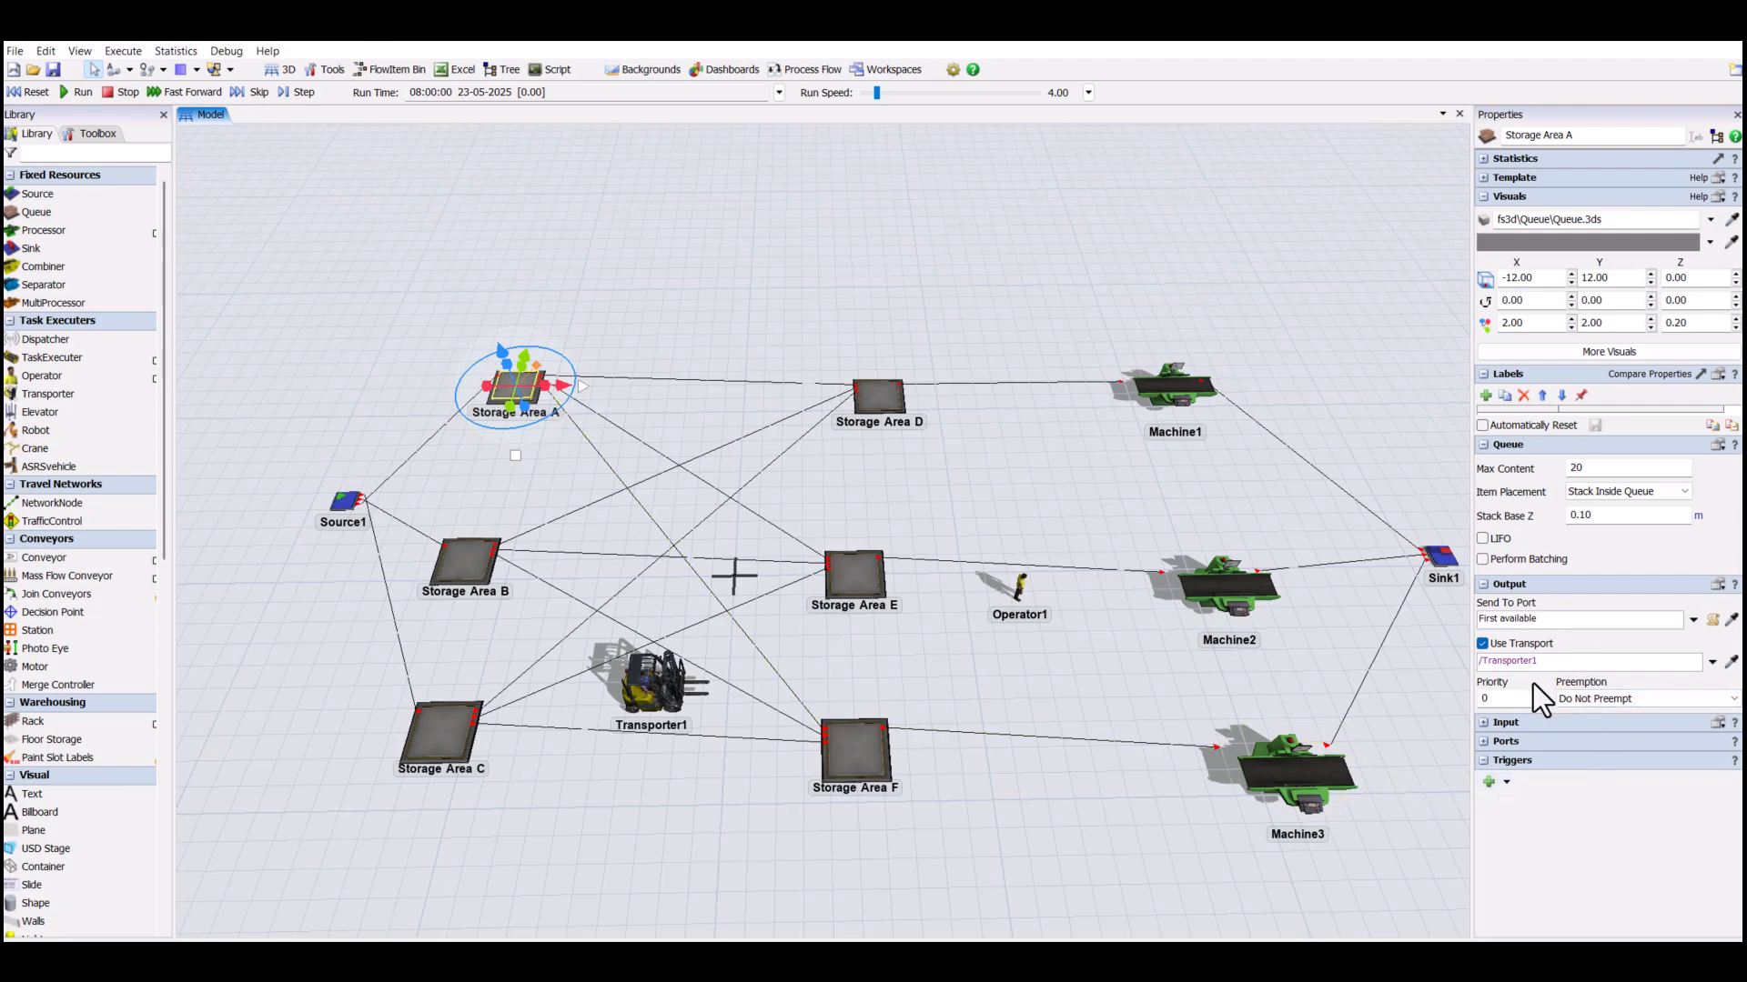
click(1693, 619)
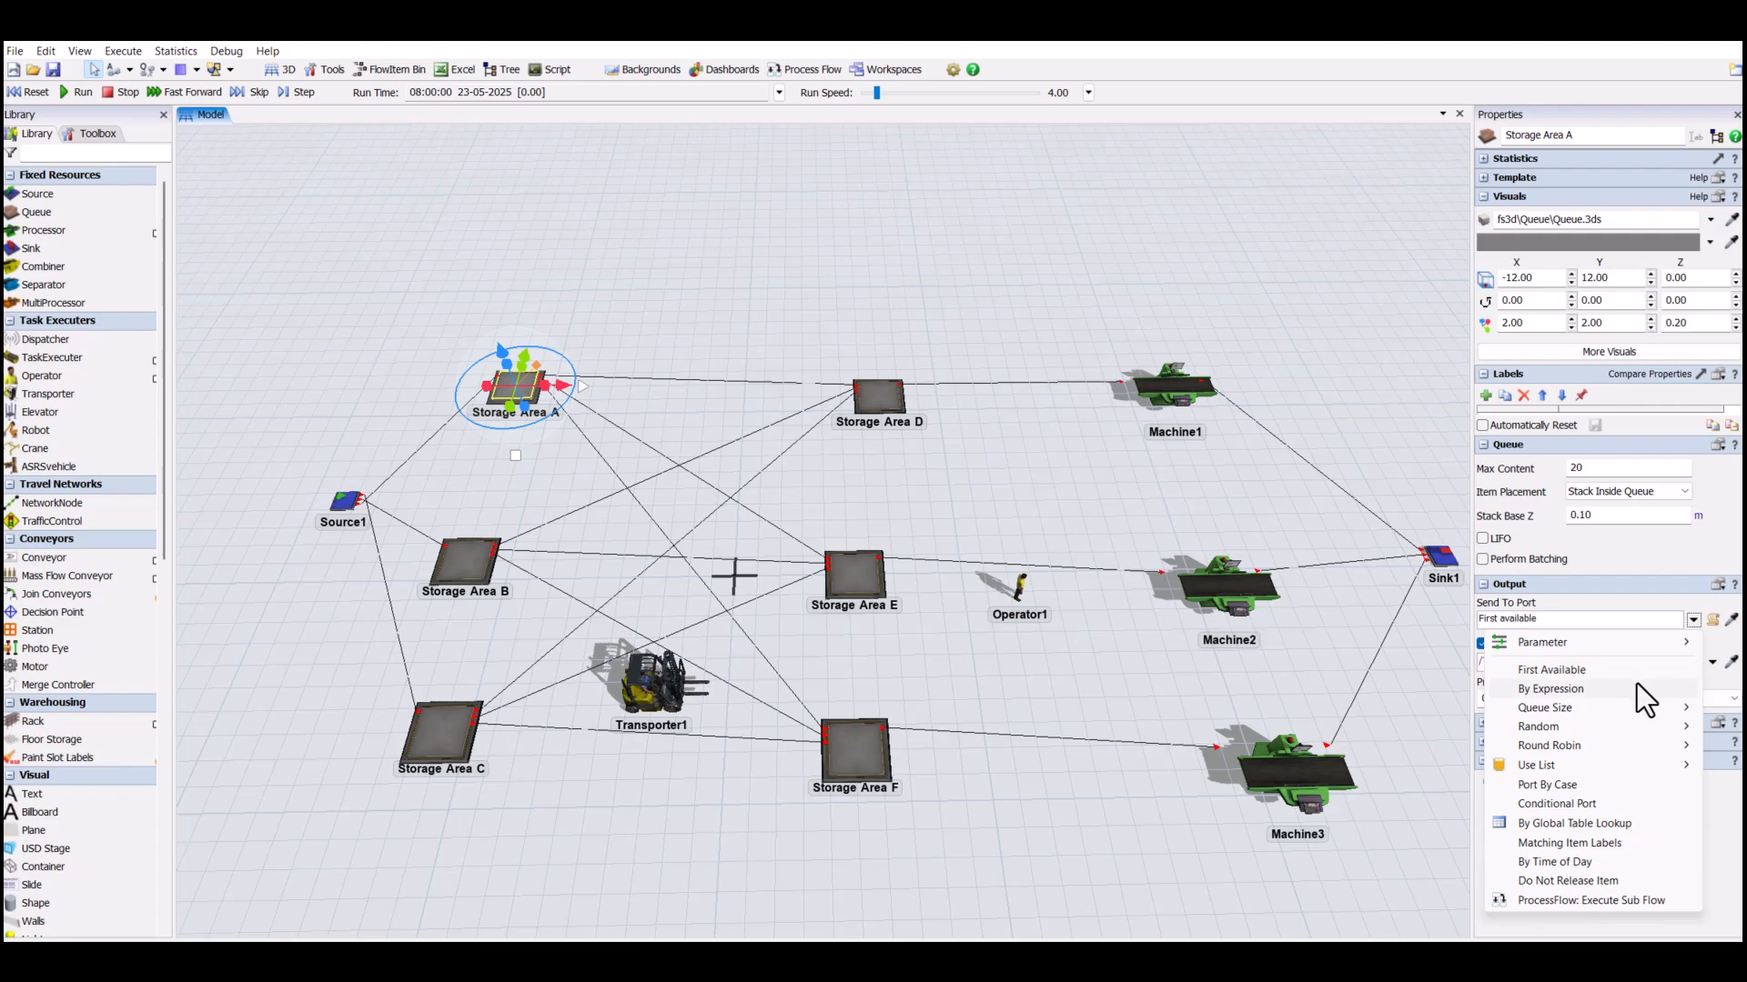
click(1624, 784)
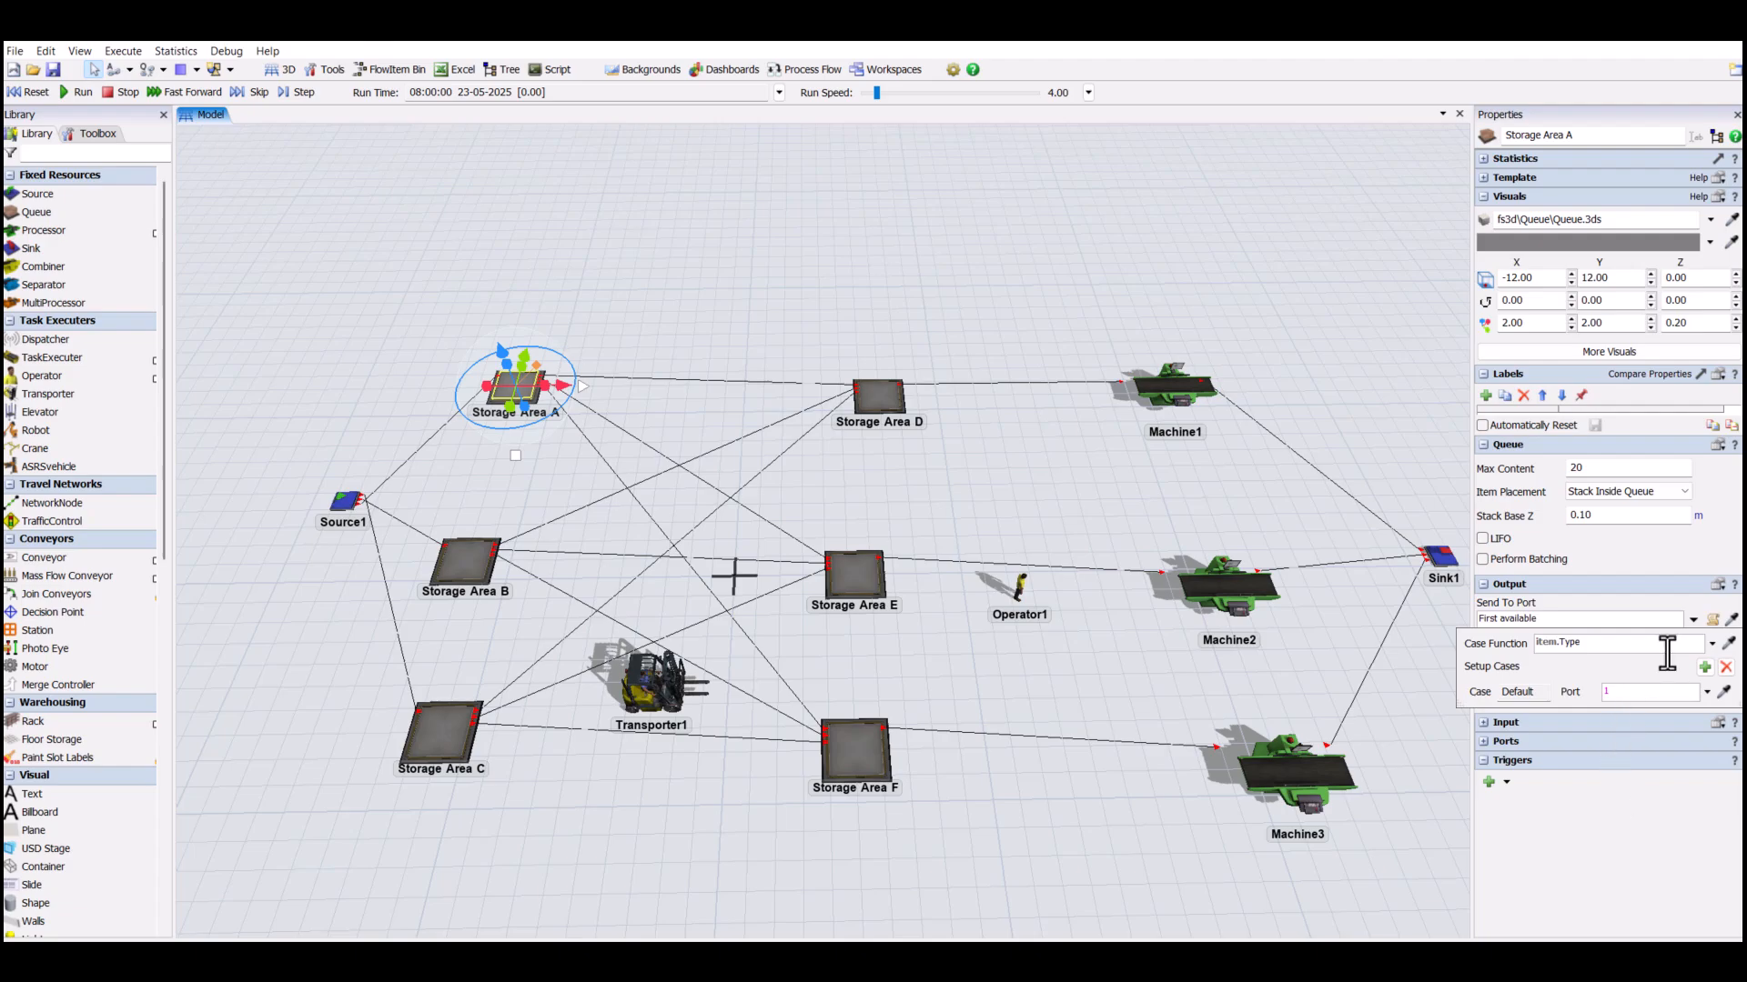
click(1703, 668)
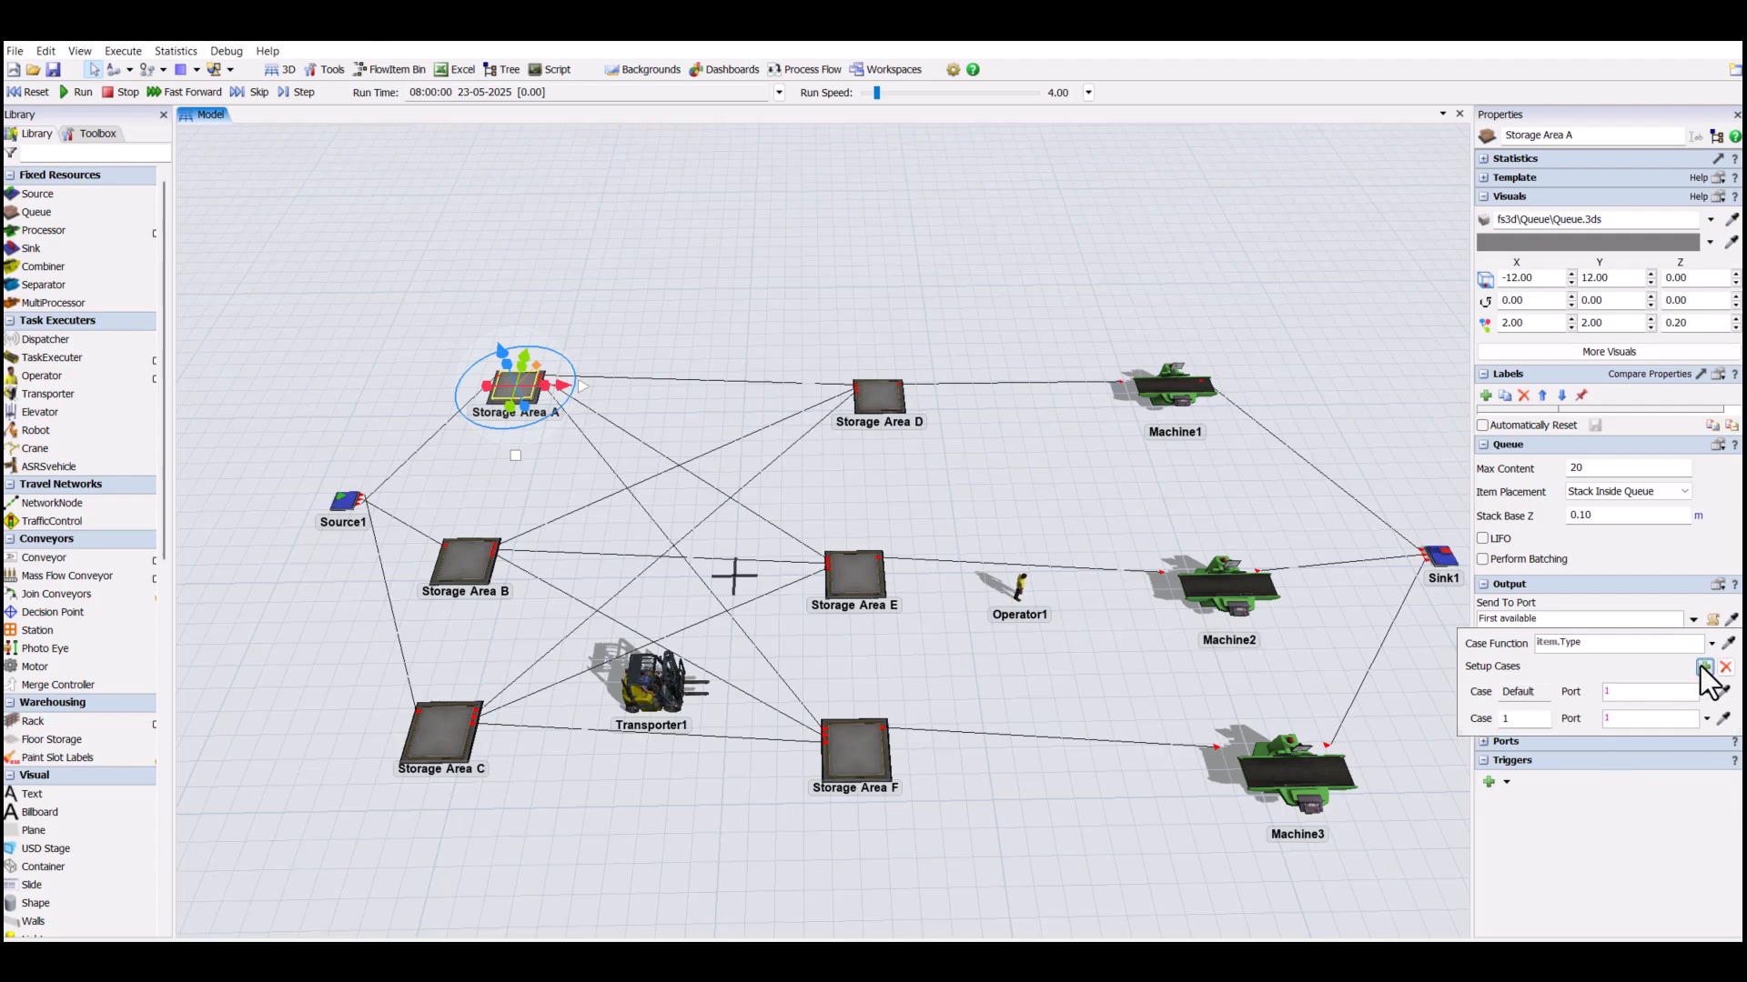
click(1704, 667)
click(1704, 668)
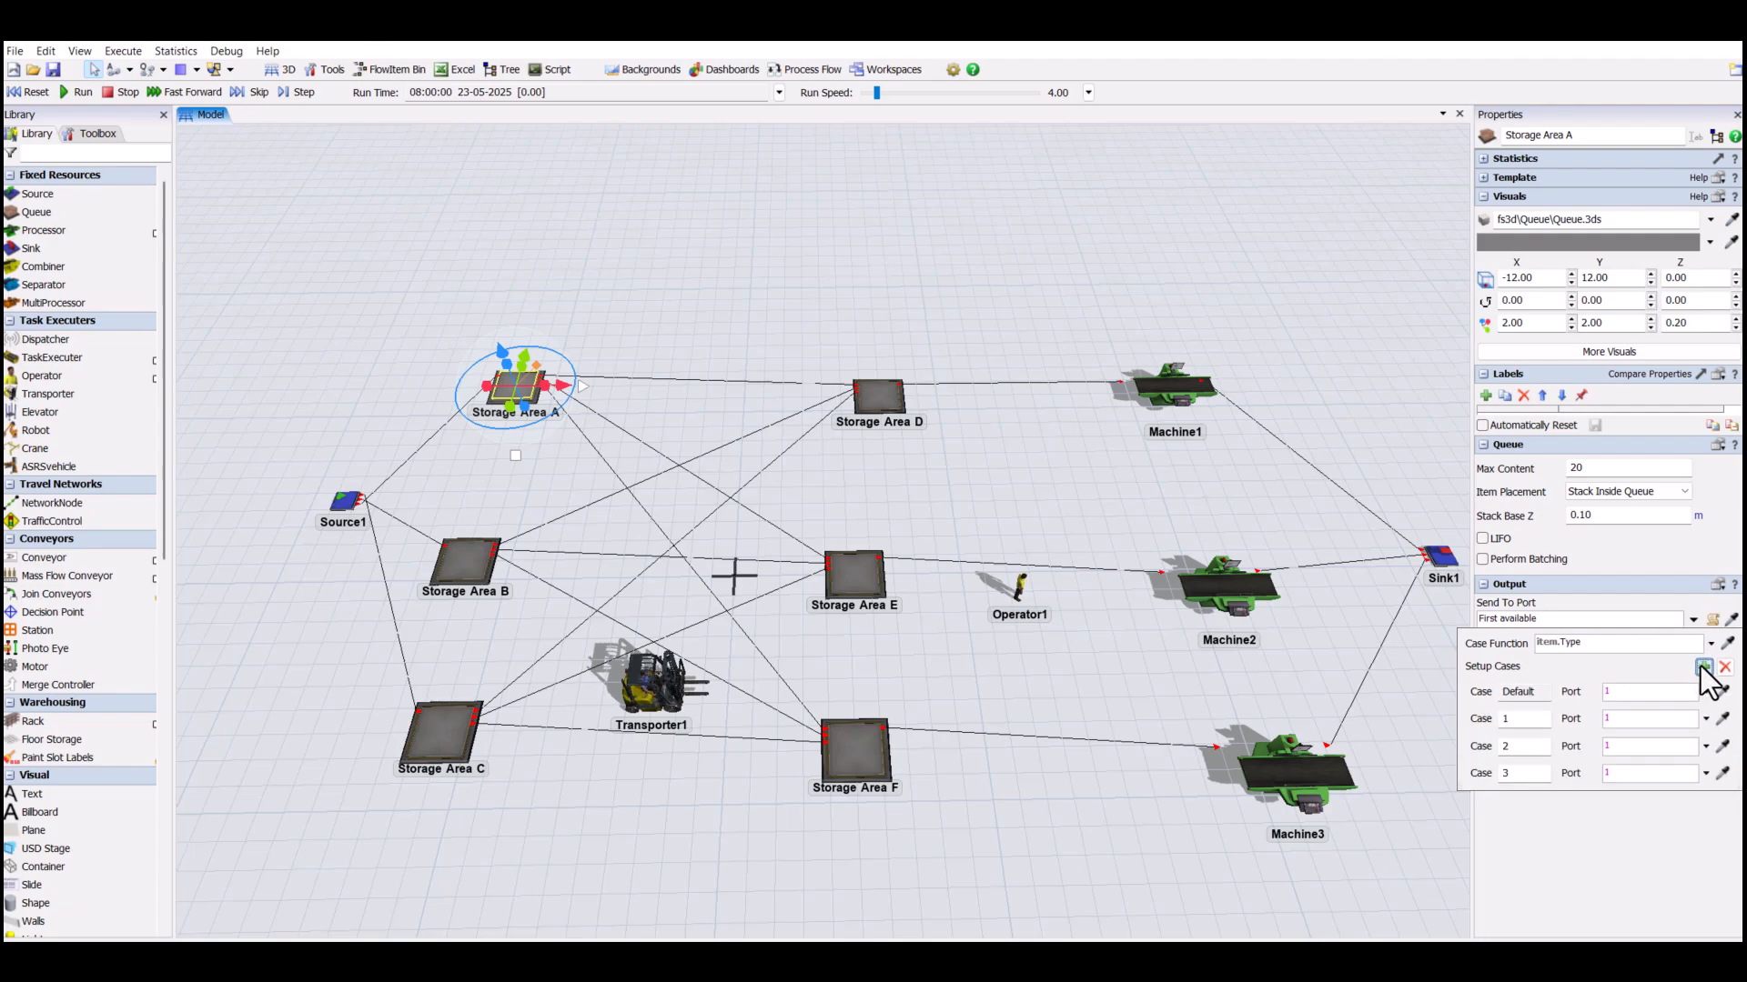
click(1629, 740)
text(2)
click(1621, 775)
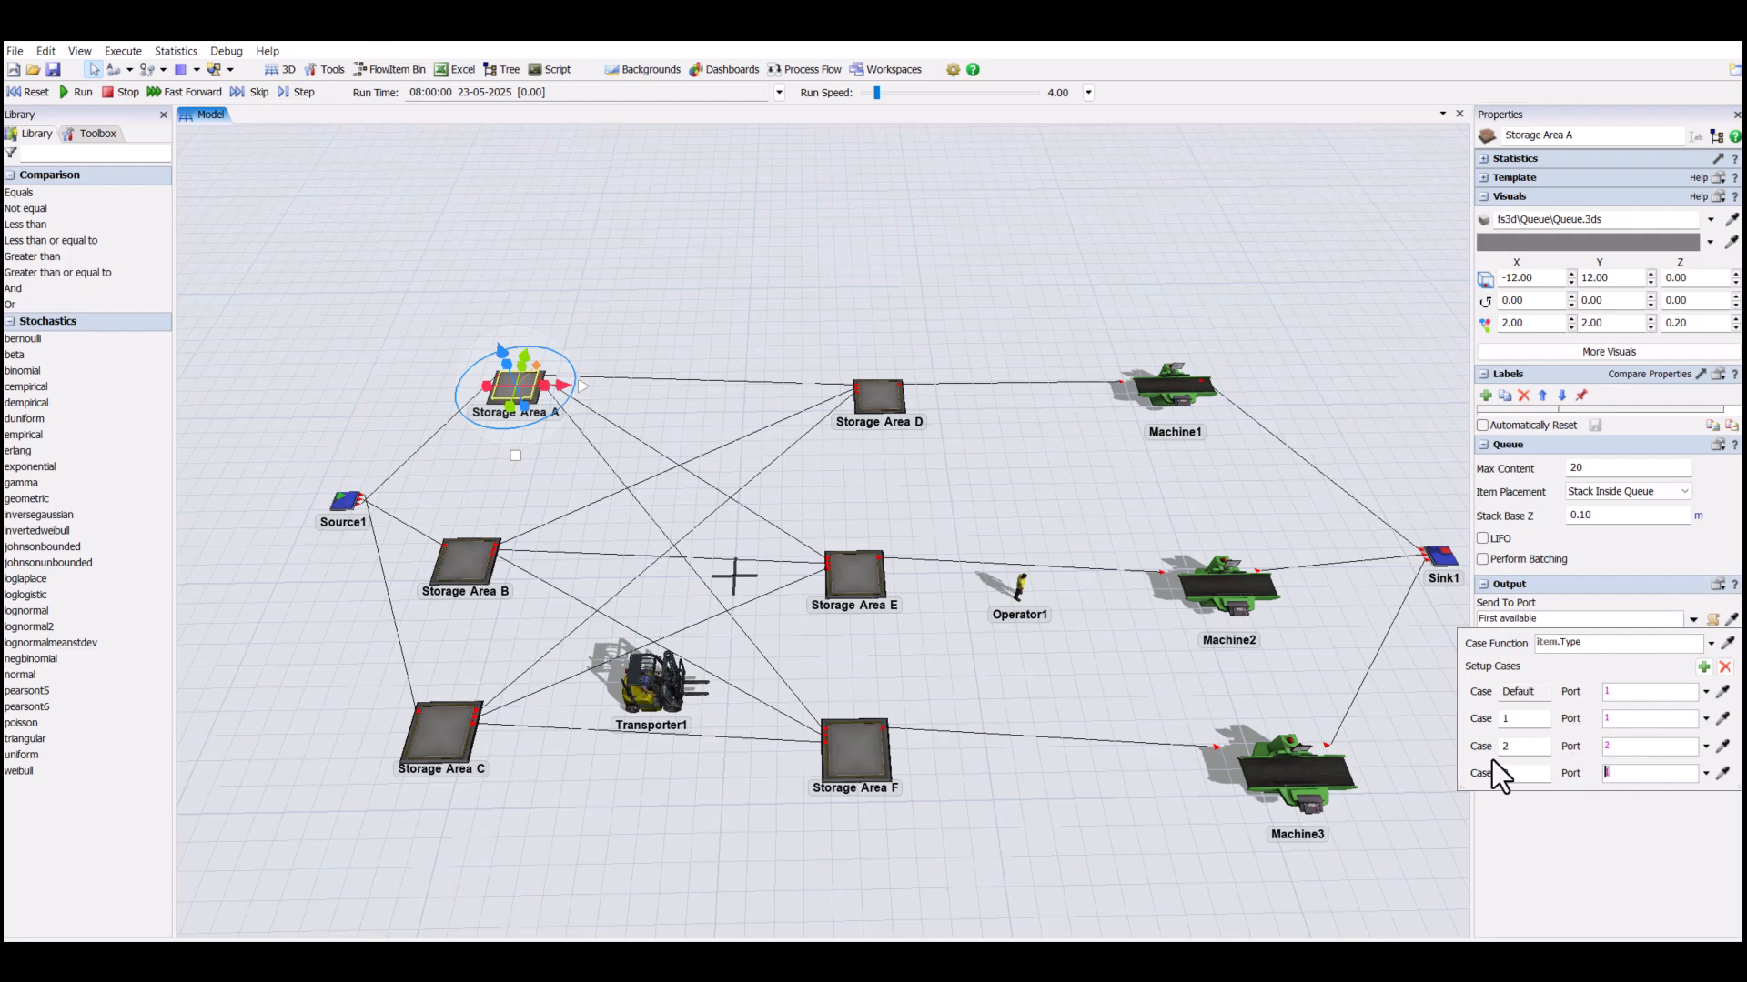
text(3)
- Set Storage Area B's Send To Port rule to Port By Case, with cases 1, 2 and 3 sent to ports 1, 2 and 3
click(475, 569)
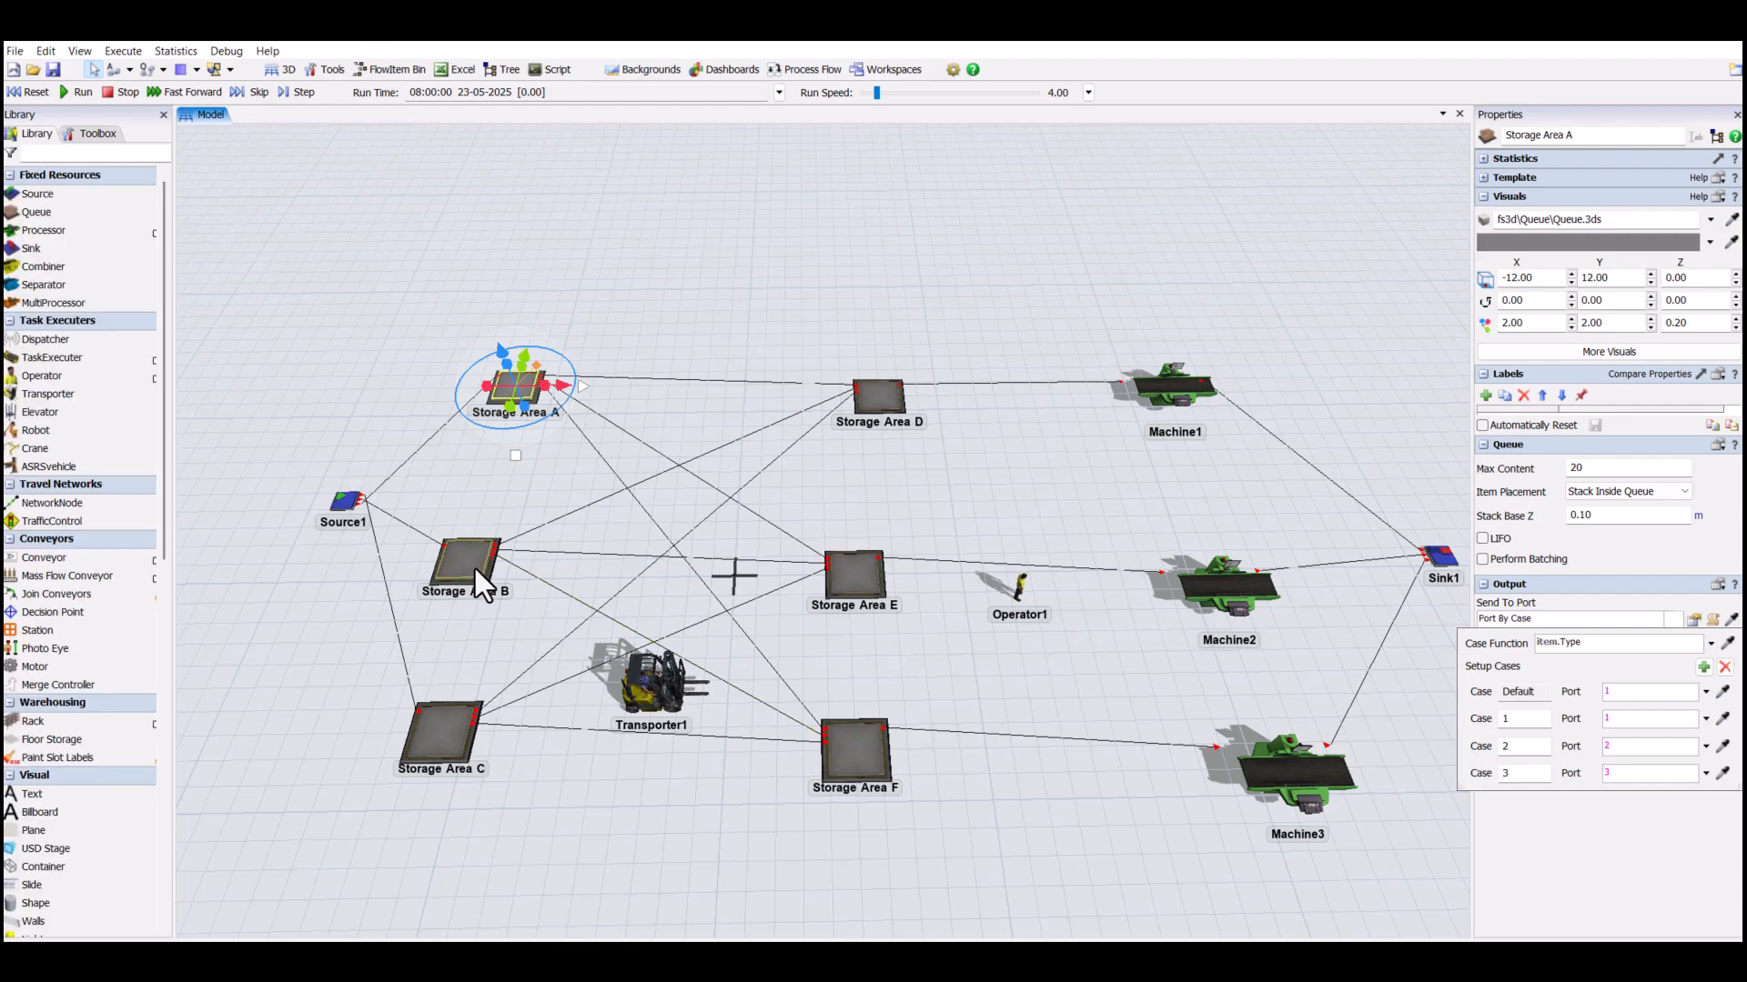
click(1693, 620)
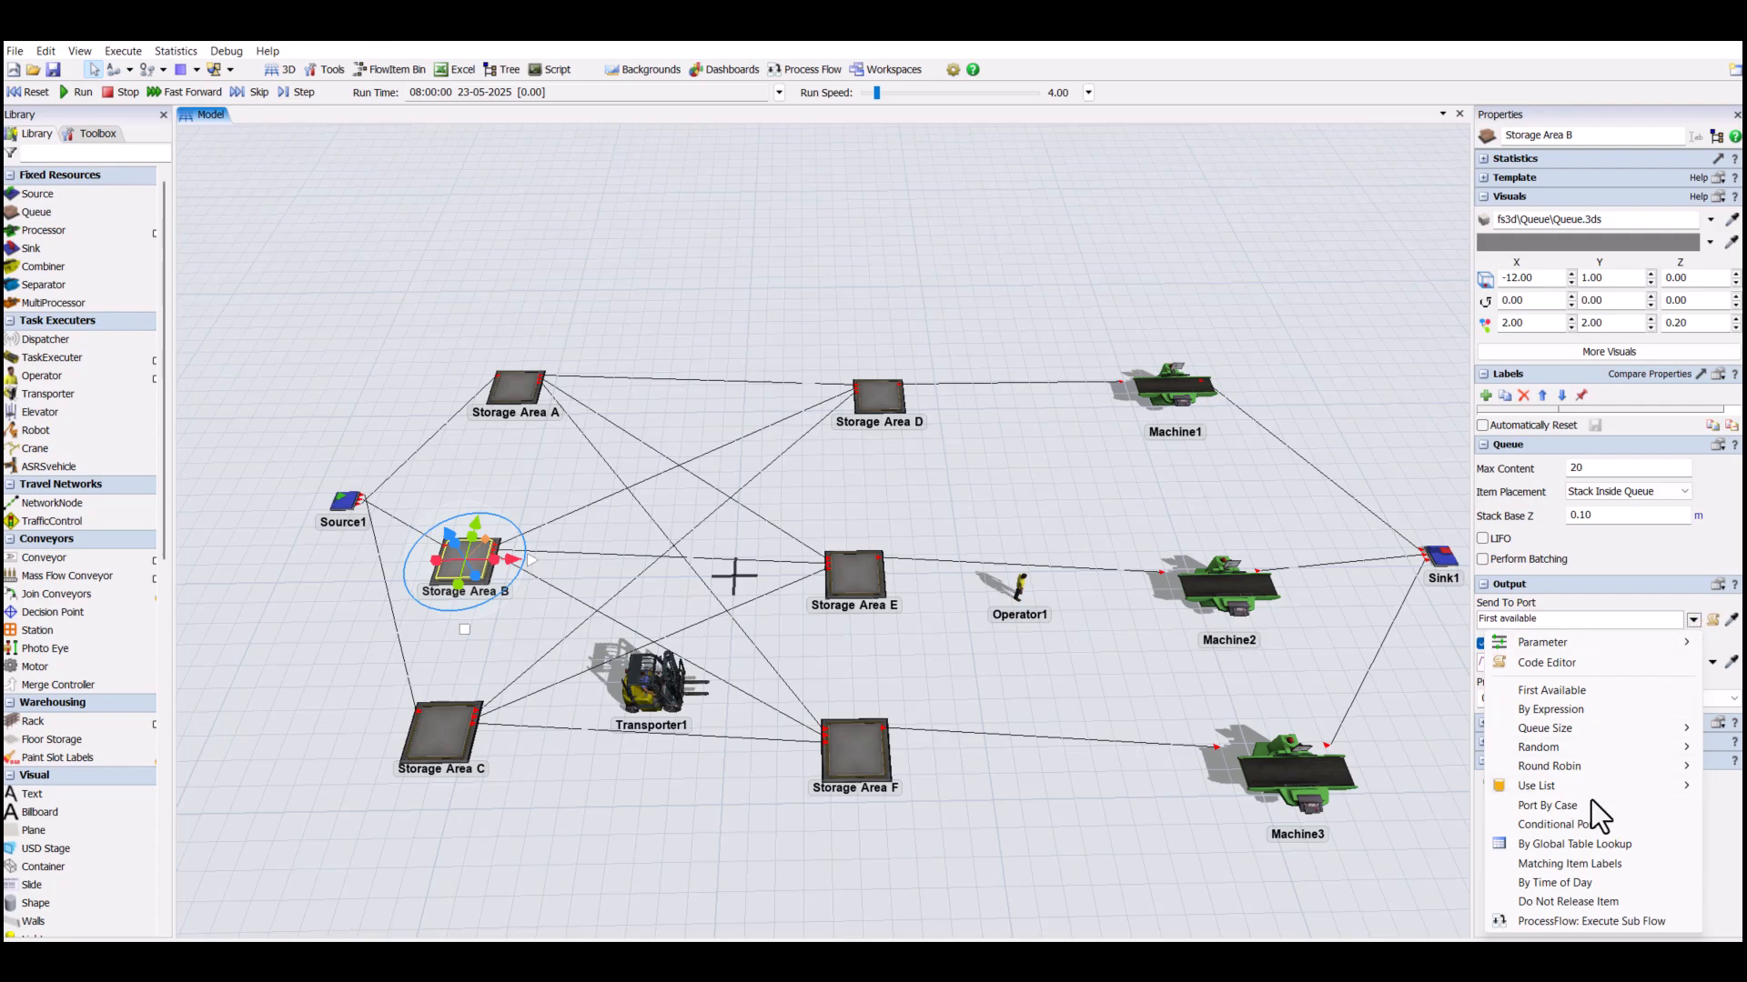
click(1546, 805)
click(1704, 667)
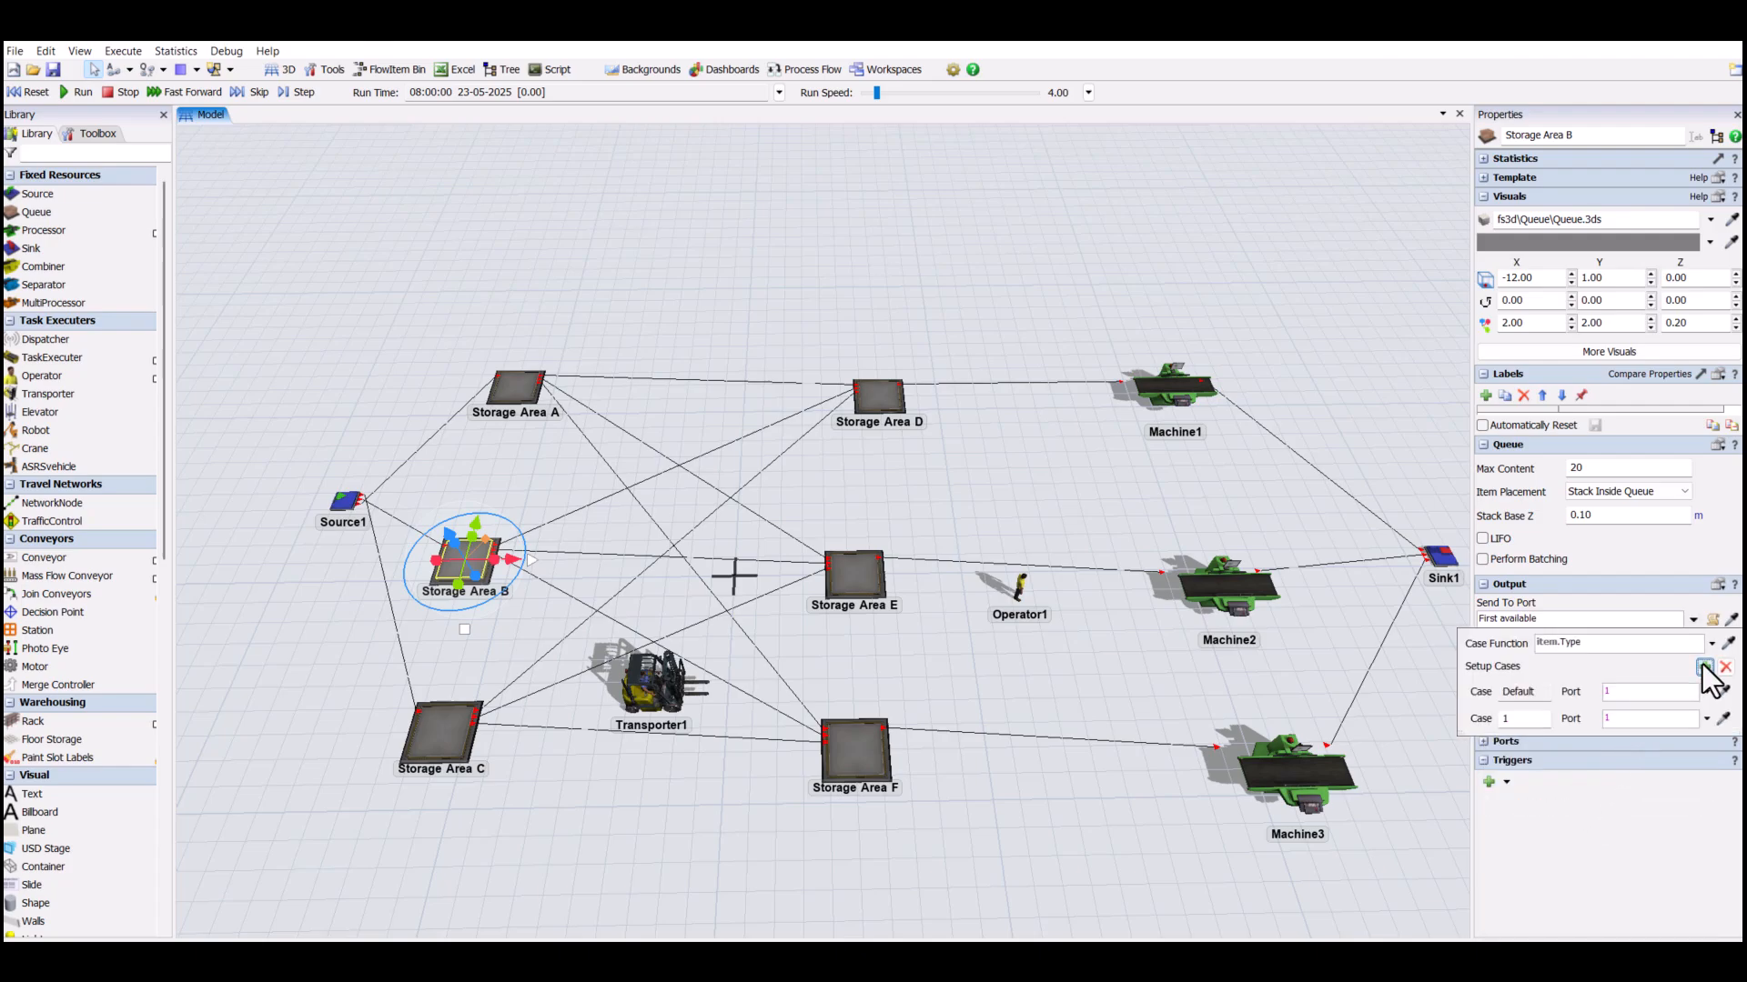
click(1704, 667)
click(1704, 667)
click(1606, 745)
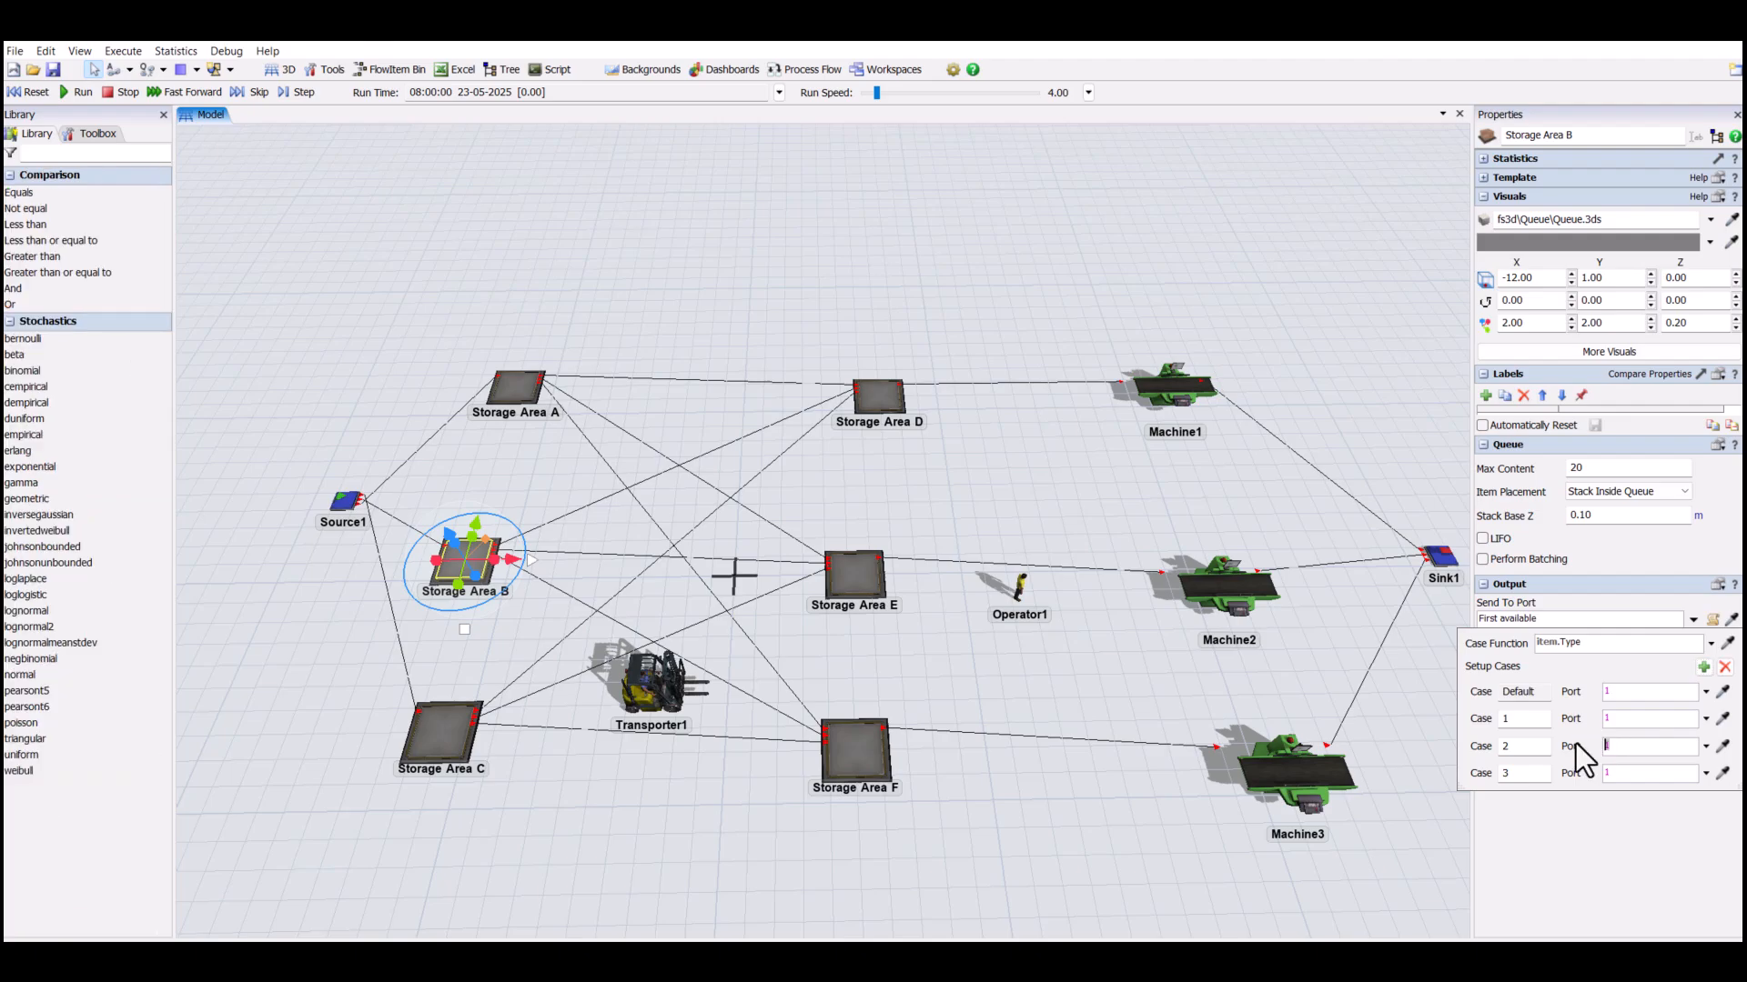
text(2)
click(1607, 773)
text(3)
click(1547, 819)
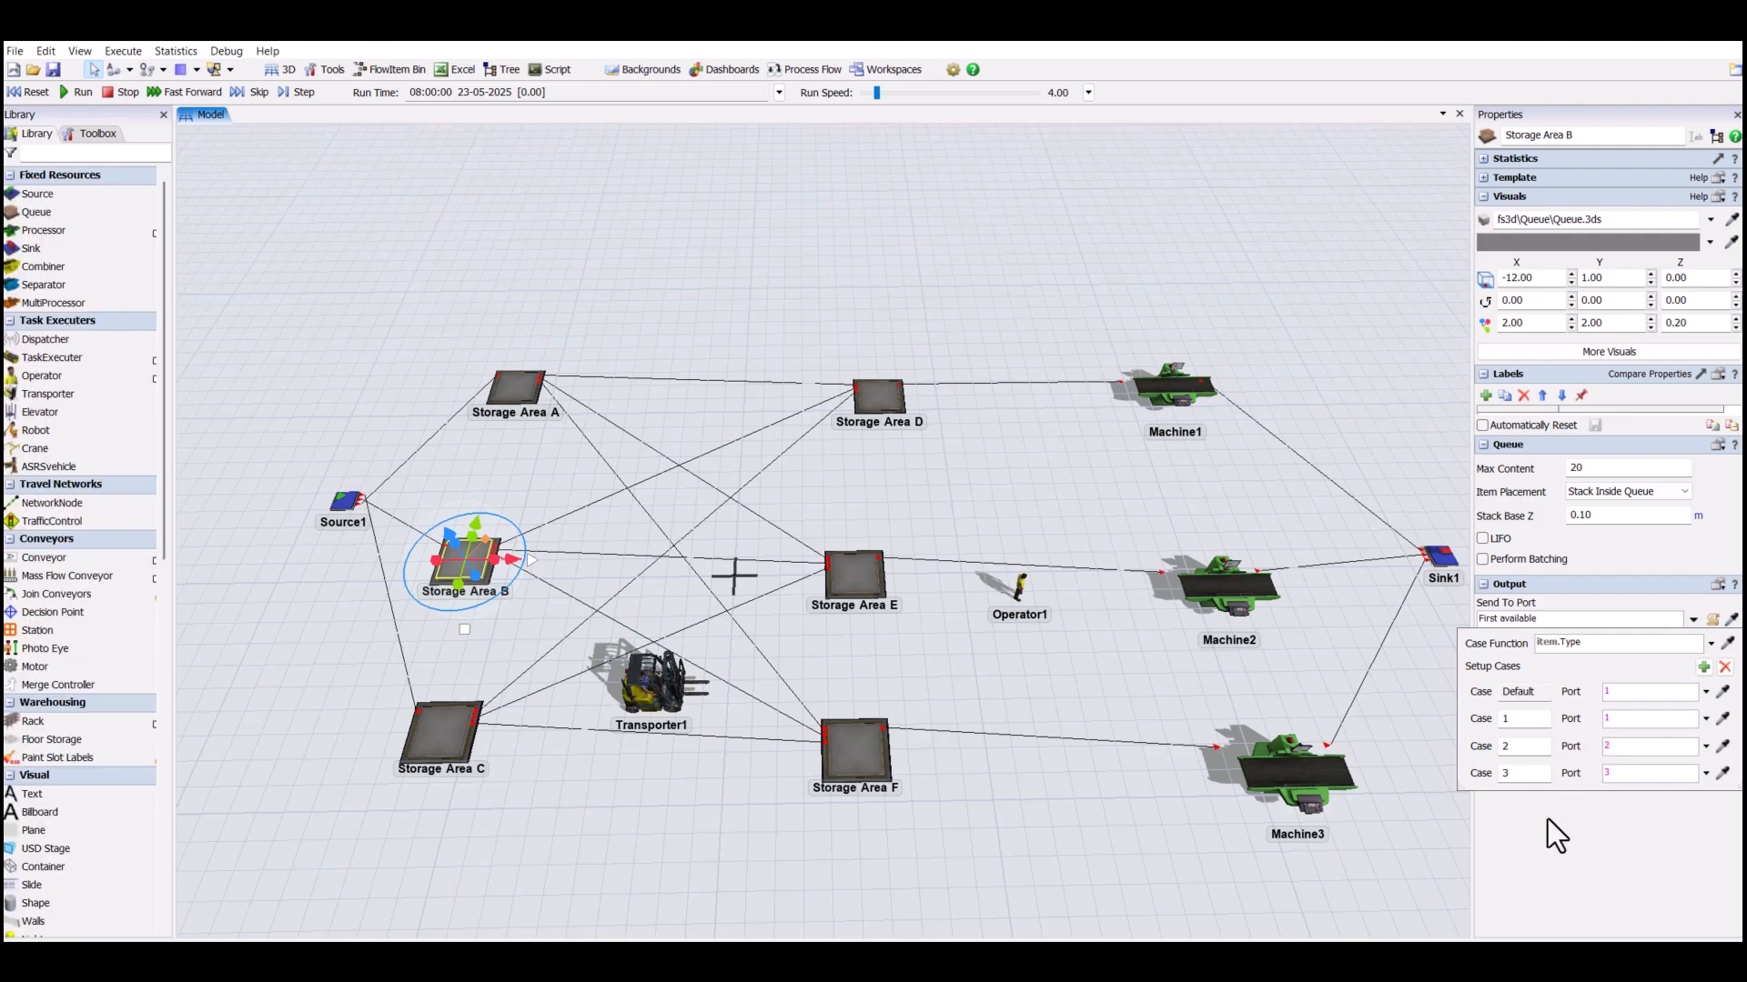
- Set Storage Area C's Send To Port rule to Port By Case, adding cases 1, 2 and 3 with case 2 sent to port 2
click(425, 725)
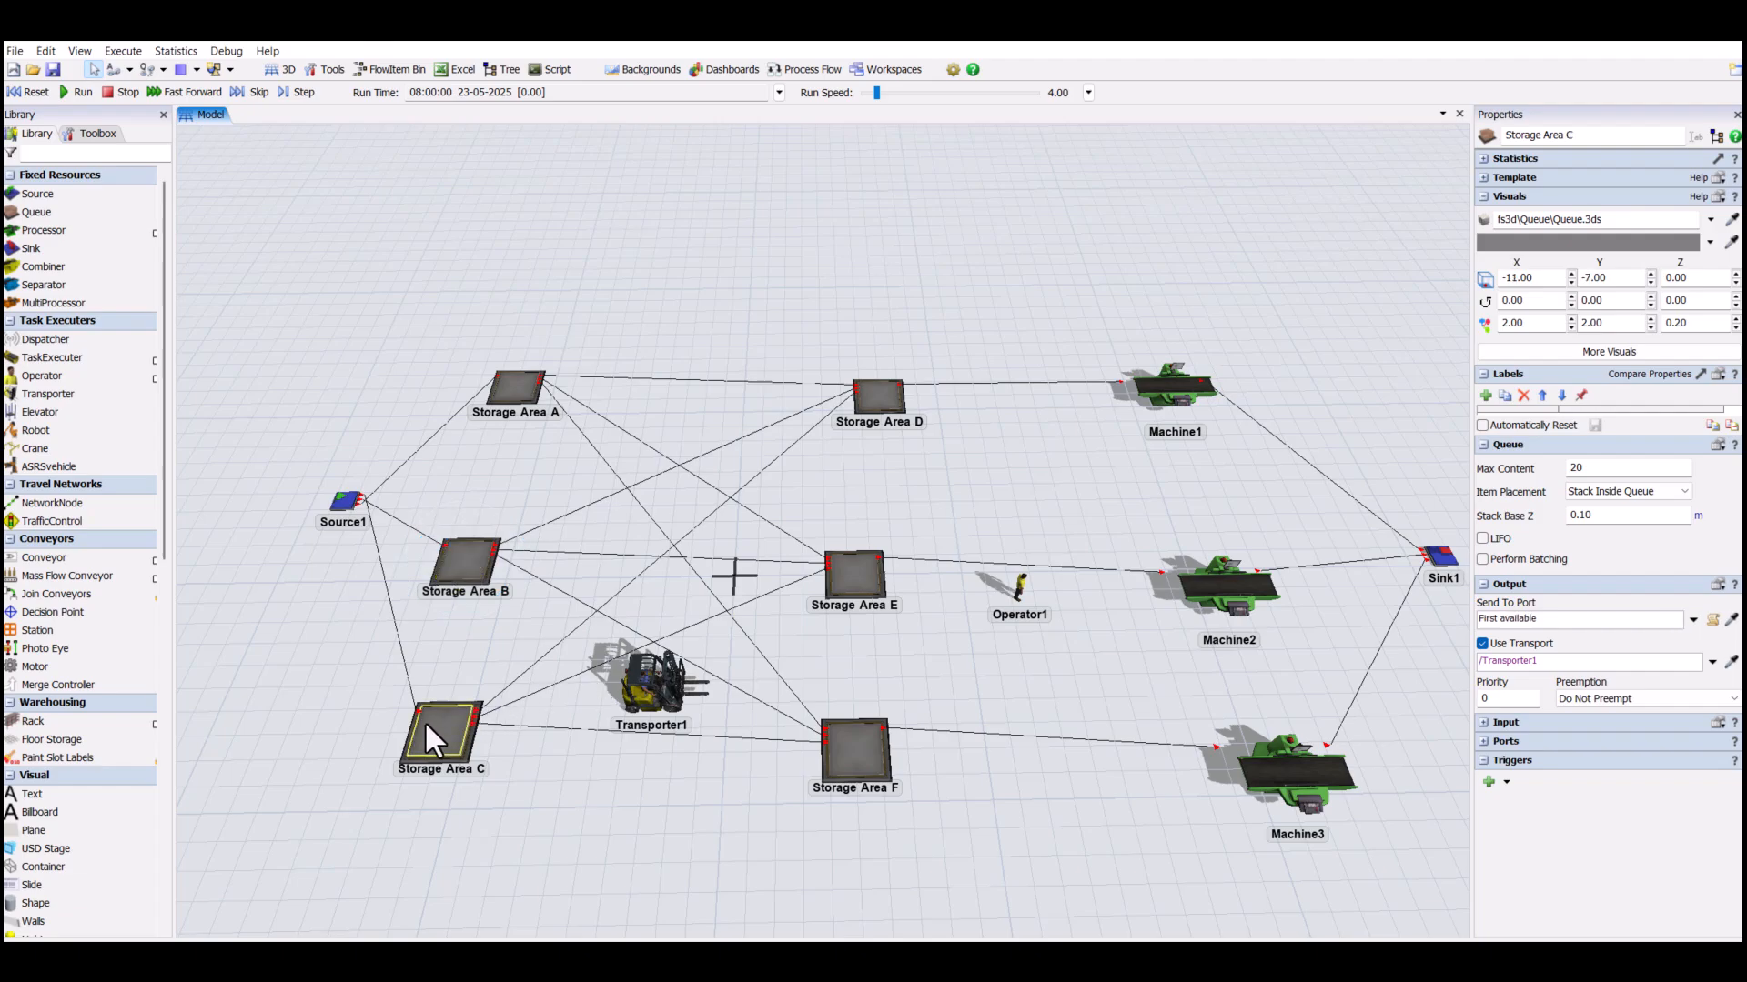
click(1690, 625)
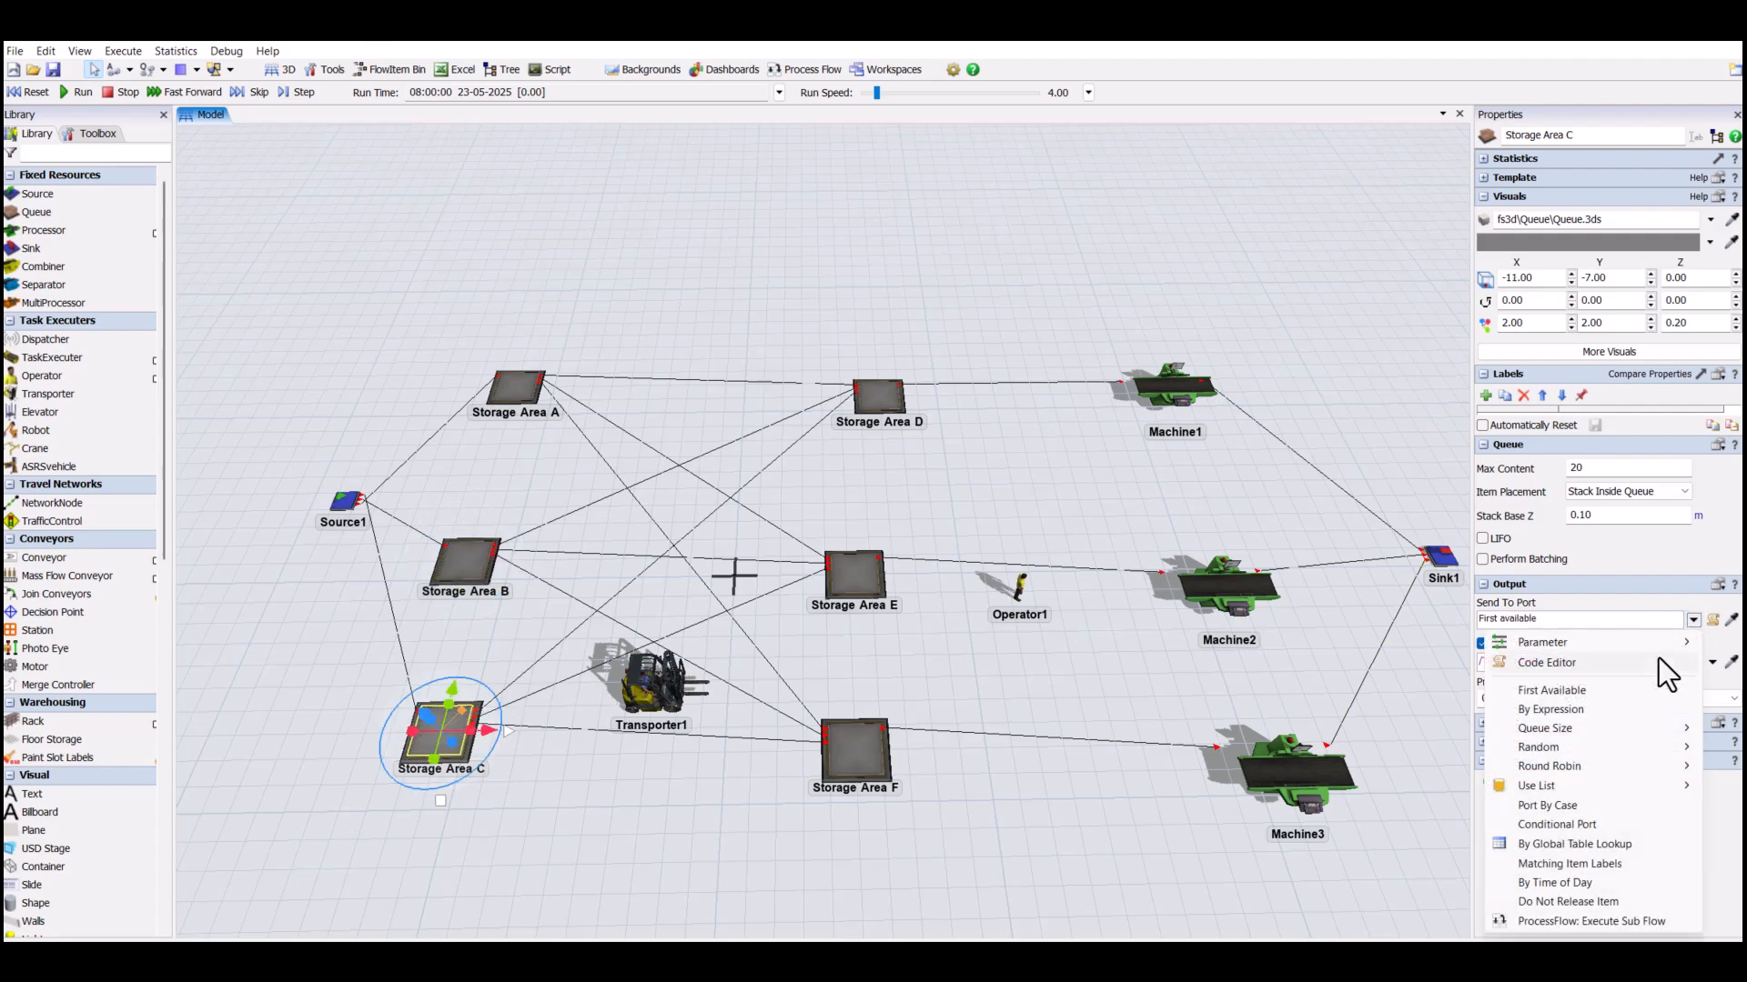
click(1581, 806)
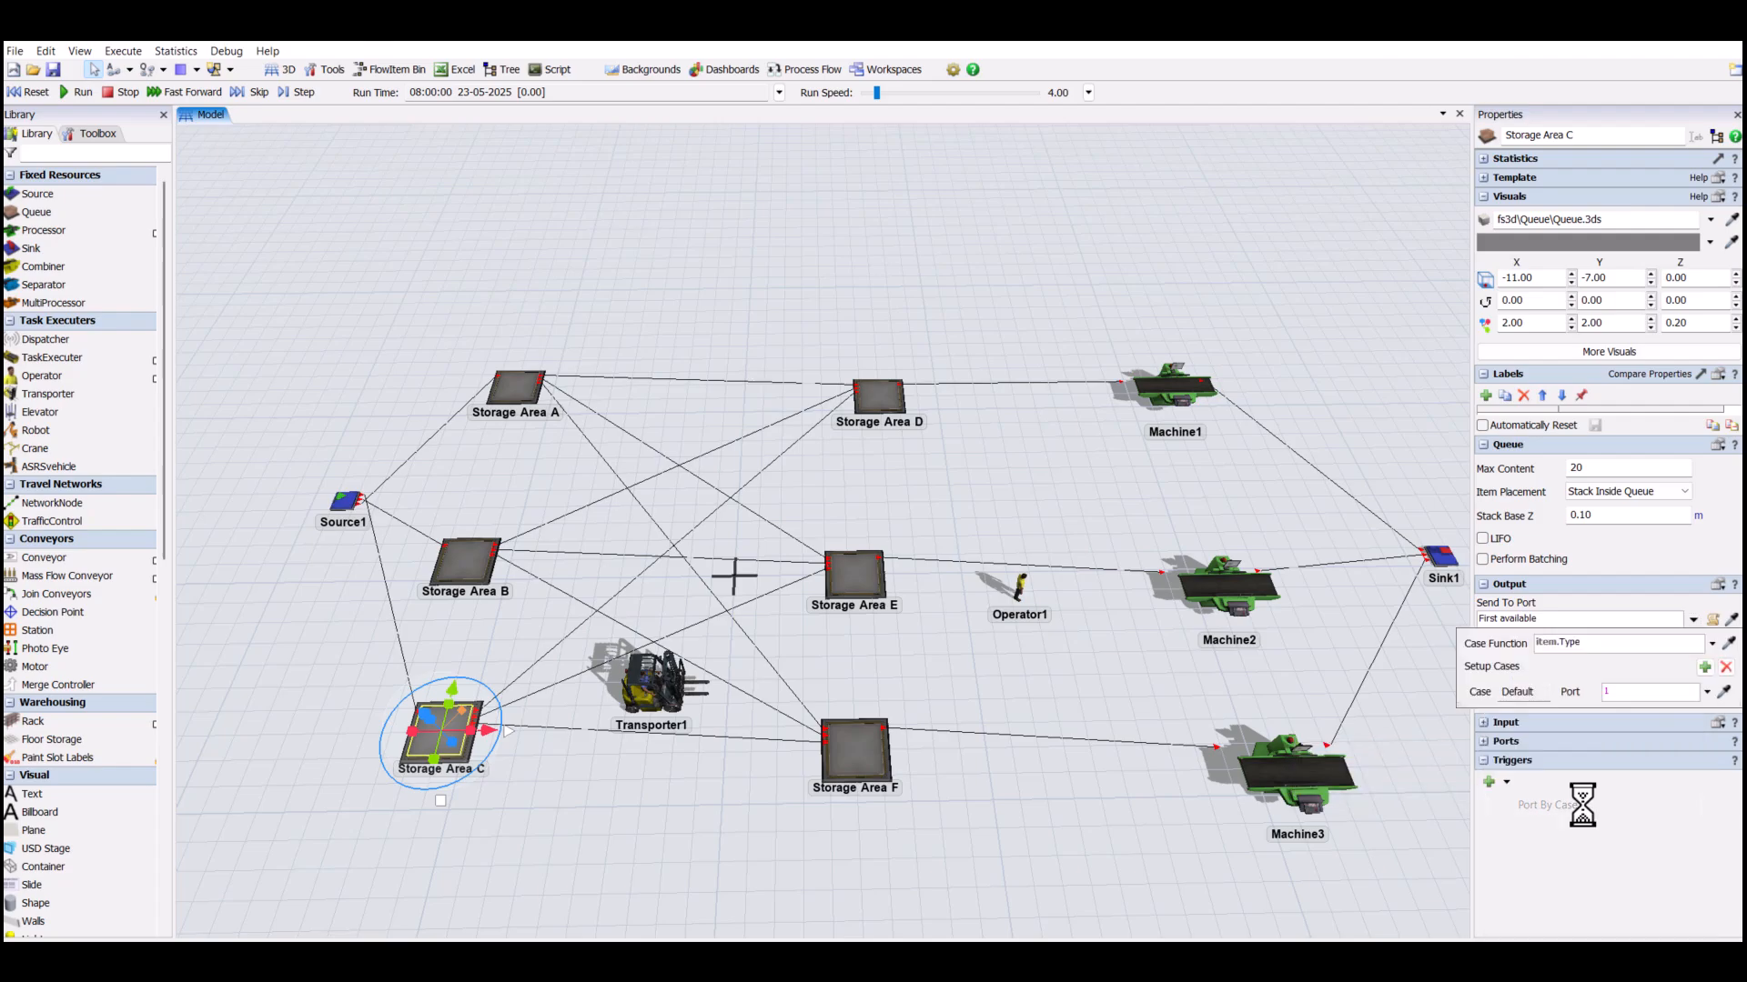
click(1705, 667)
click(1705, 667)
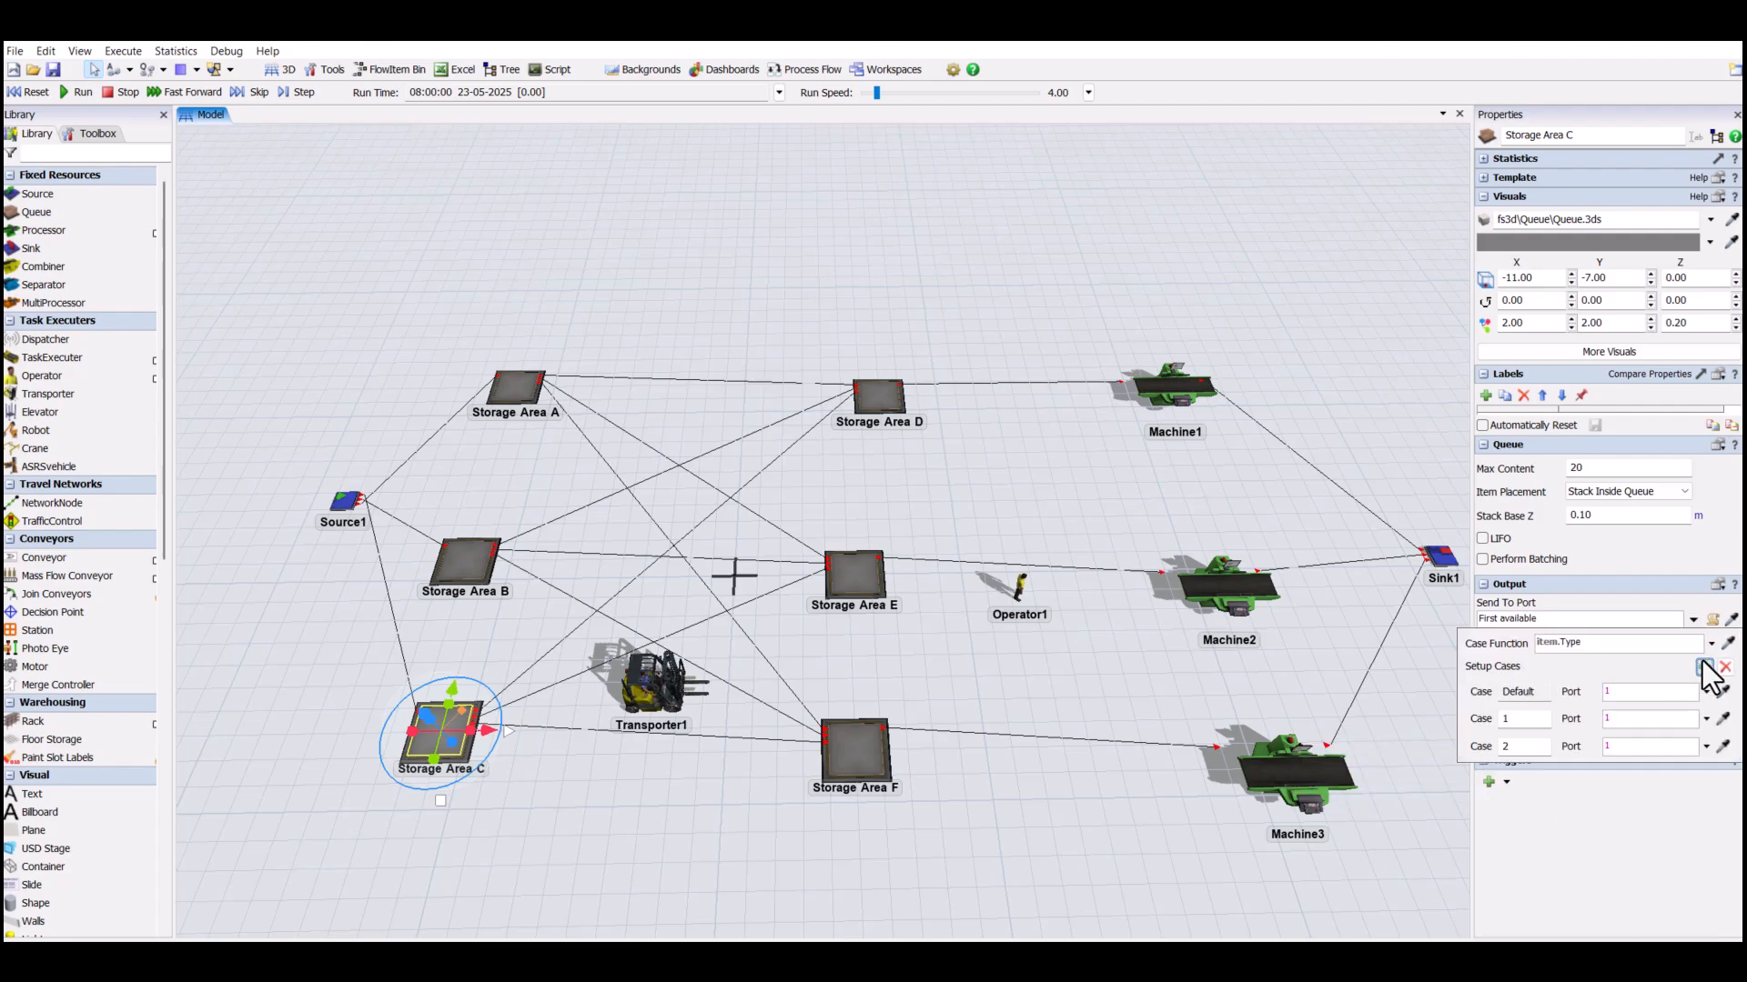
click(1704, 667)
click(1618, 748)
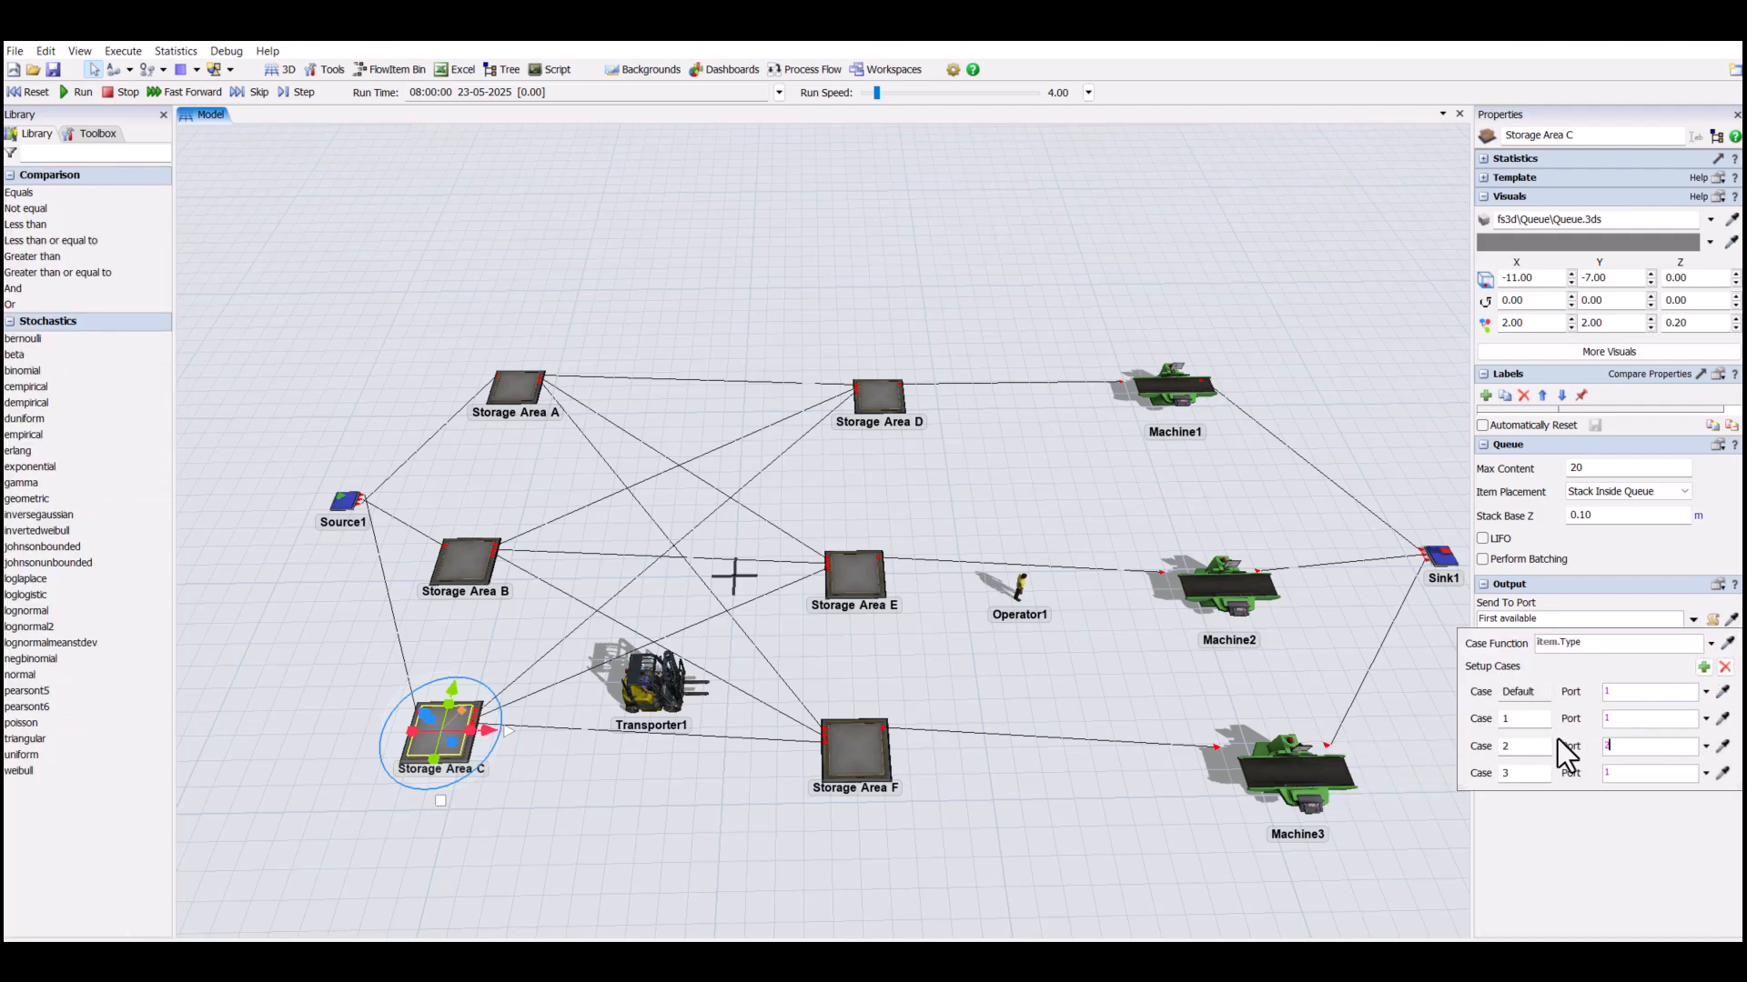
click(713, 826)
- Set Transporter1's Break To rule to Same Label, using the "Type" label
click(657, 689)
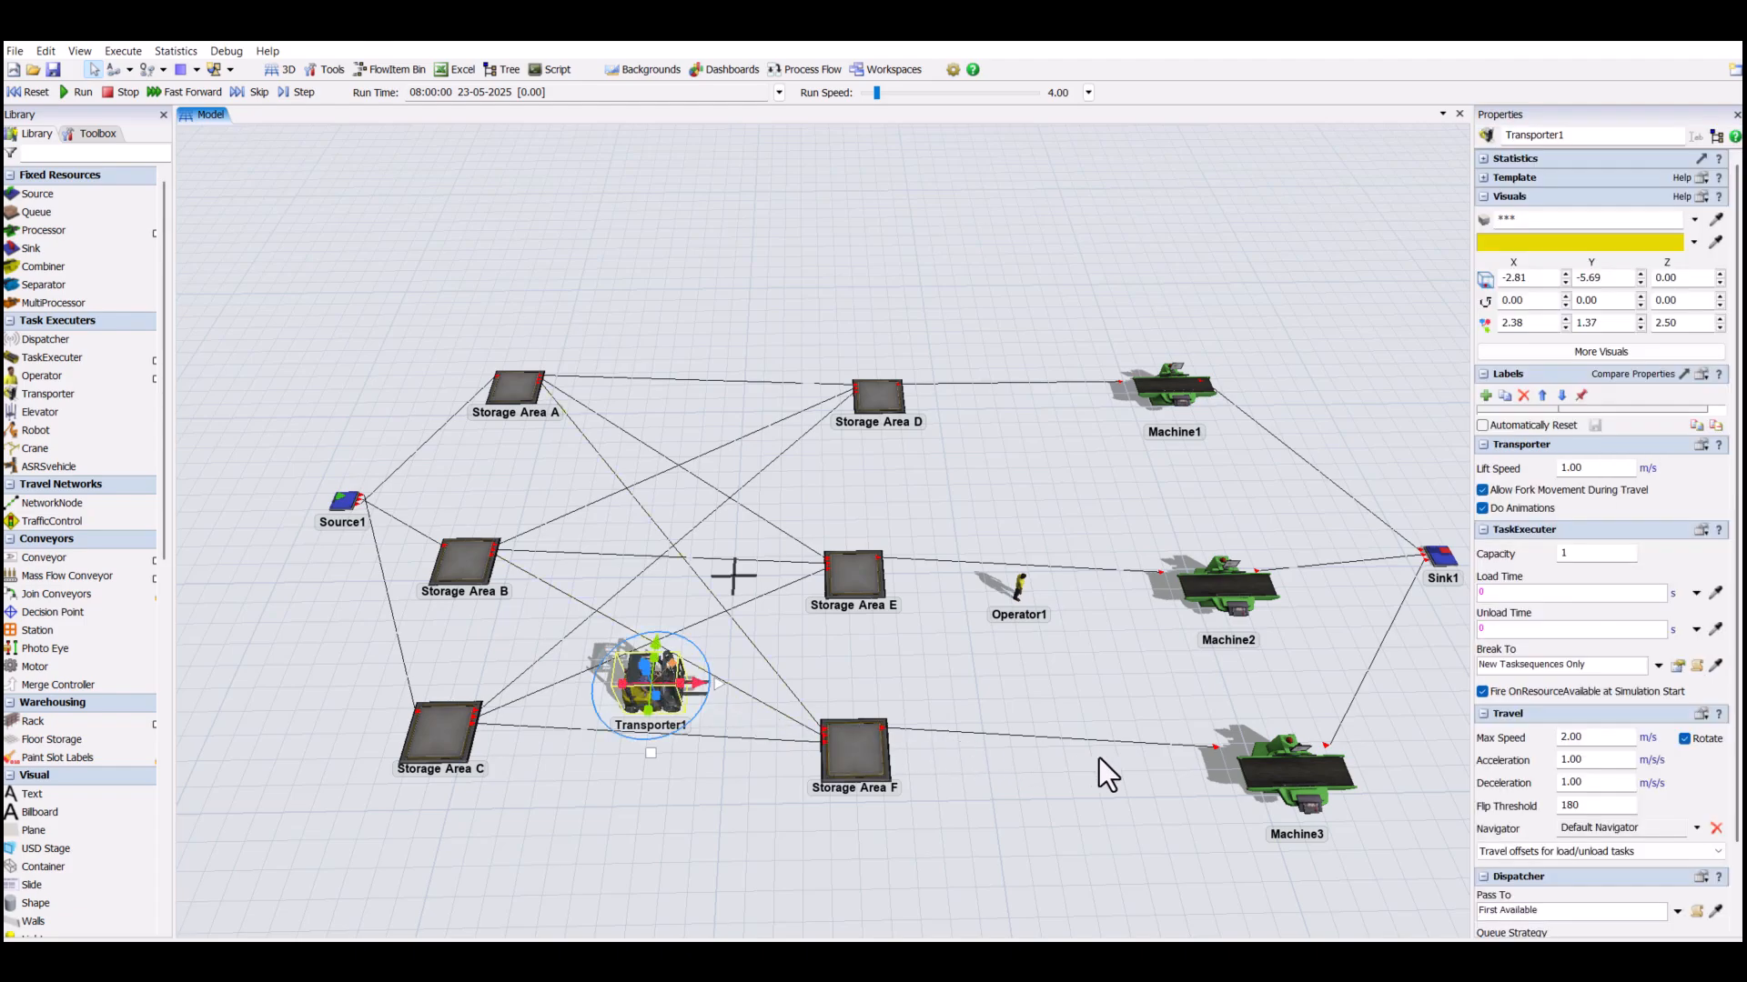
click(1656, 667)
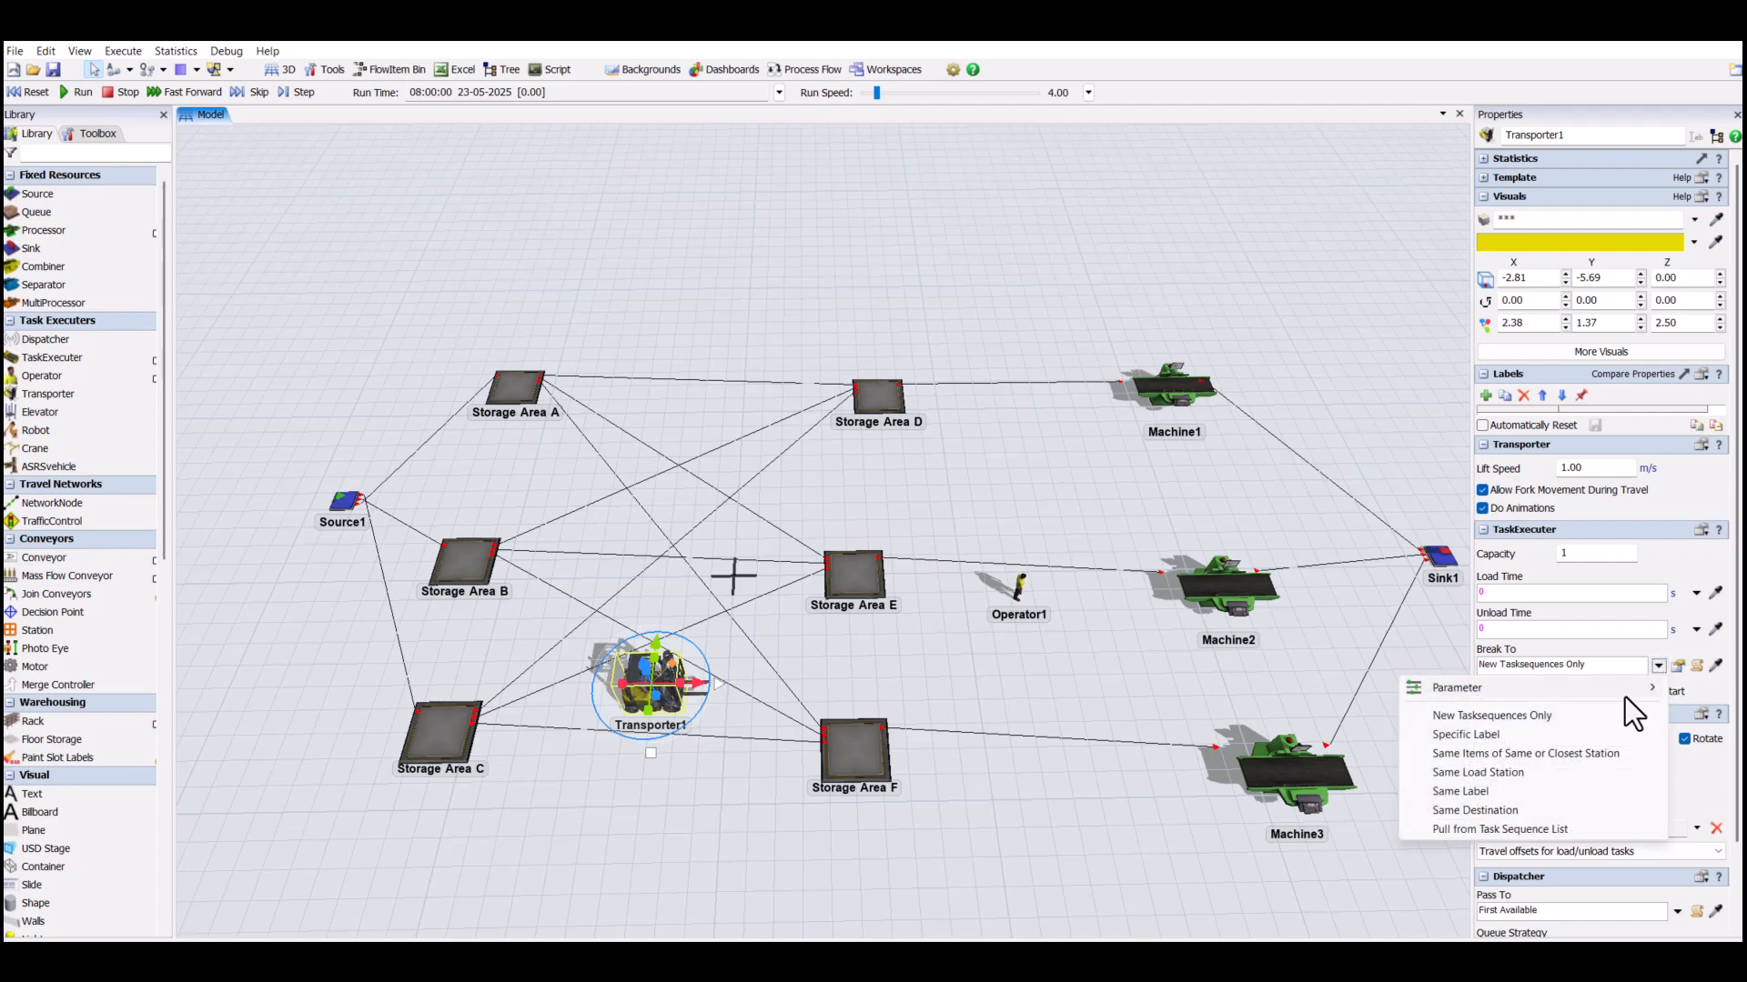
click(1492, 791)
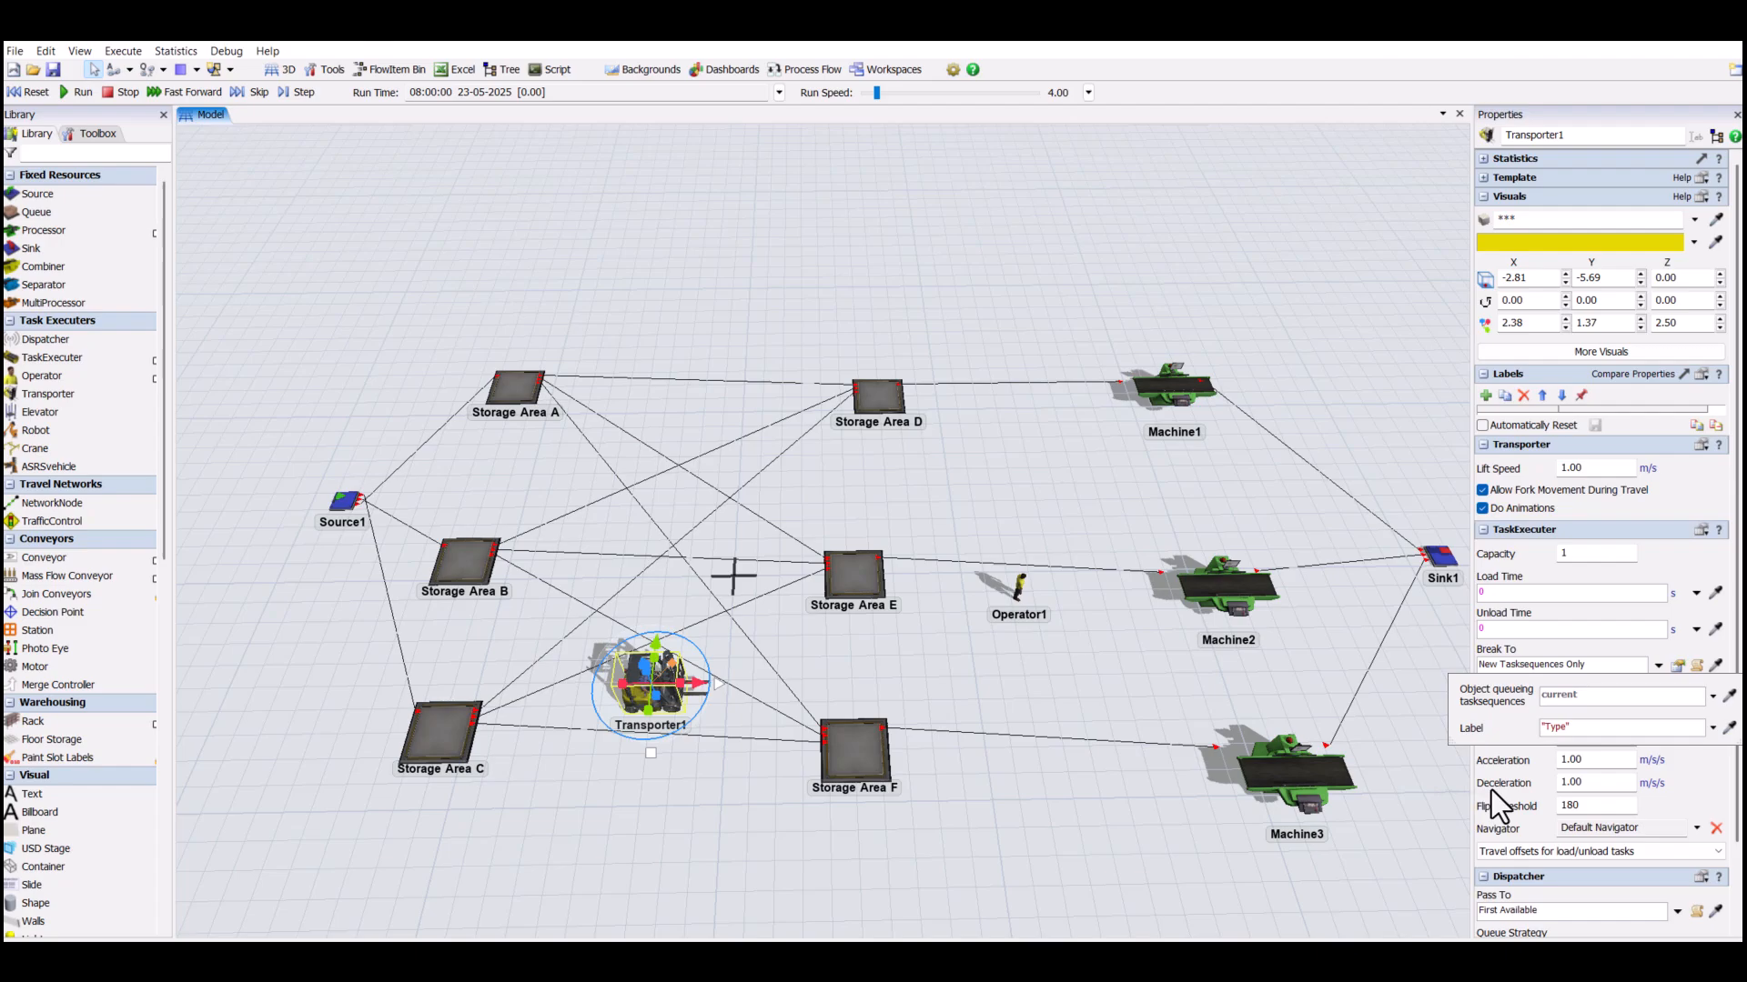
click(1416, 719)
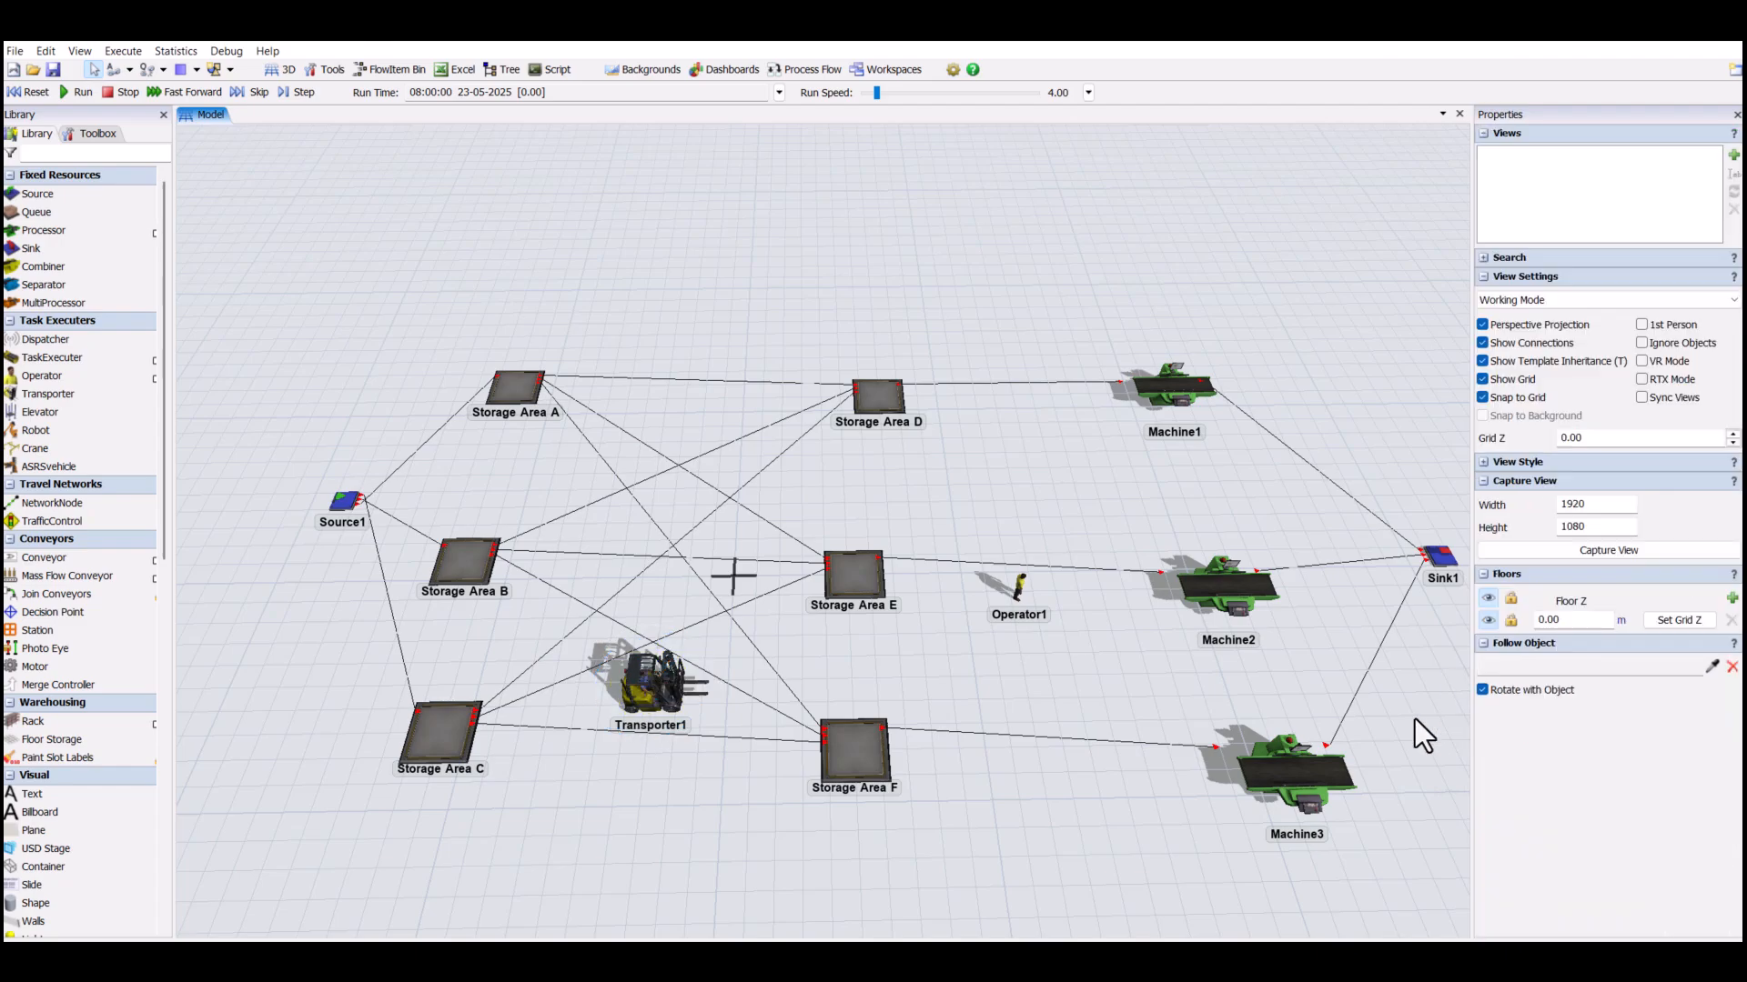
- Set Transporter1's Capacity to 5
click(642, 686)
double_click(1592, 554)
text(5)
click(989, 690)
- Make Machine1 use Operator1 during its process time, with priority 1
scroll(1026, 701, down, 2)
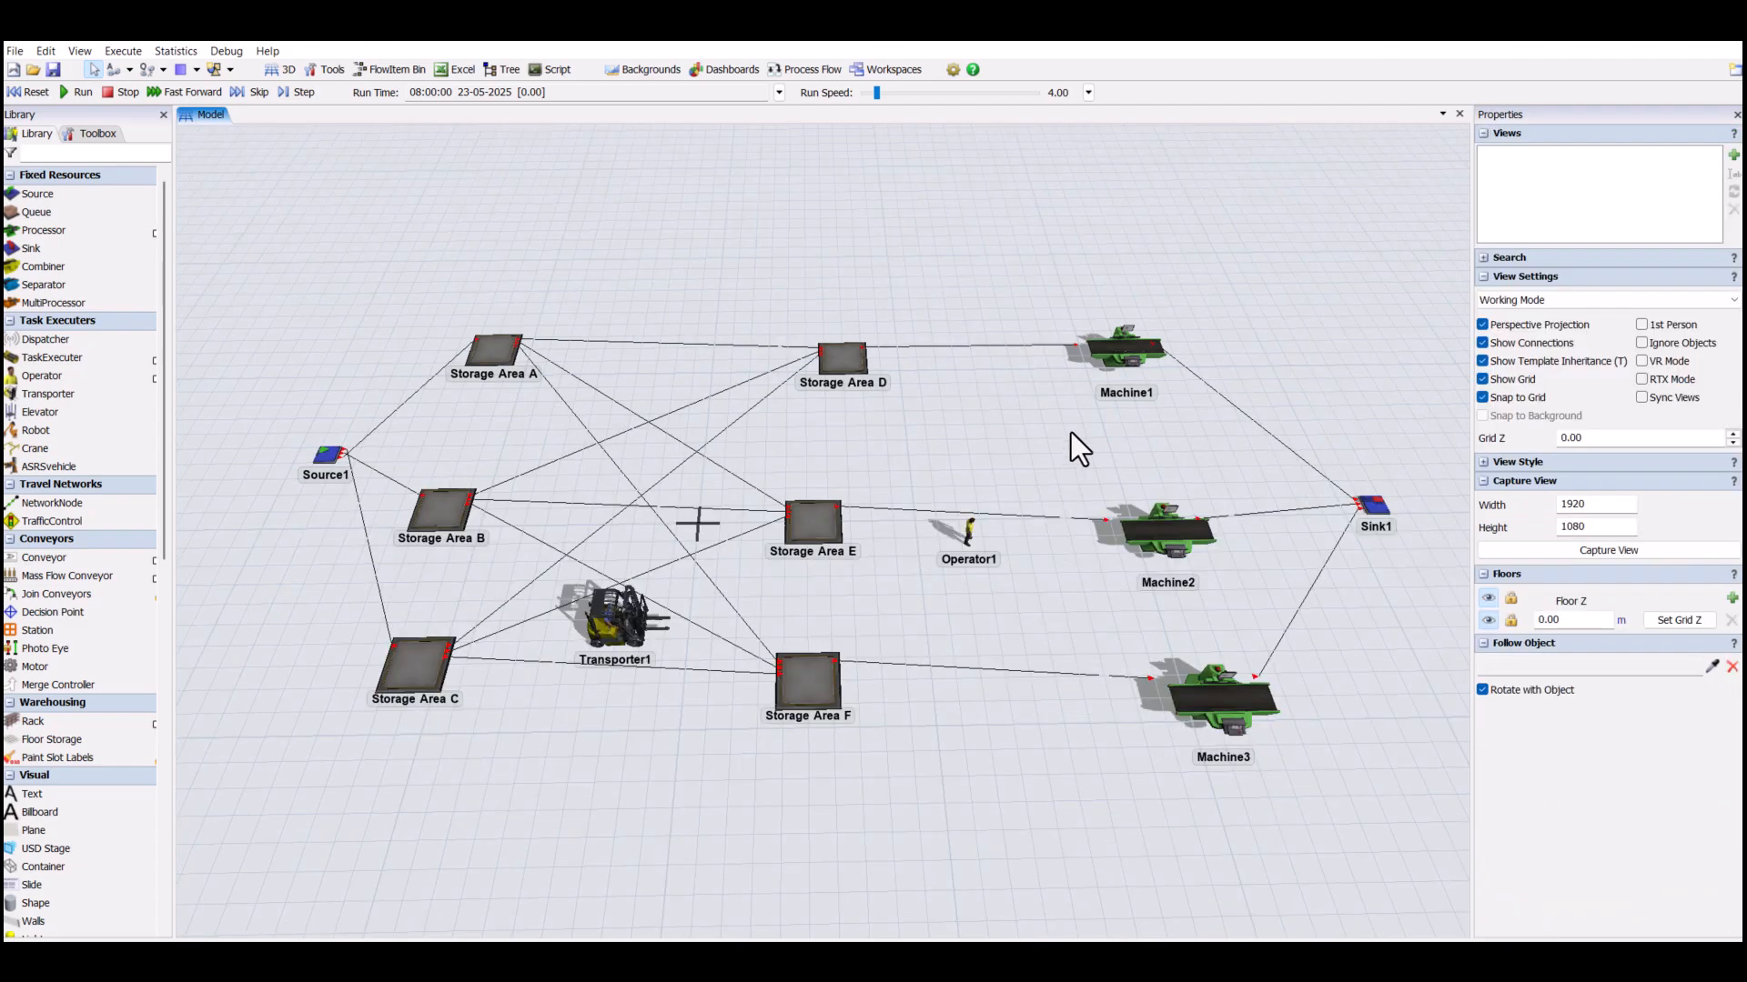
click(1126, 333)
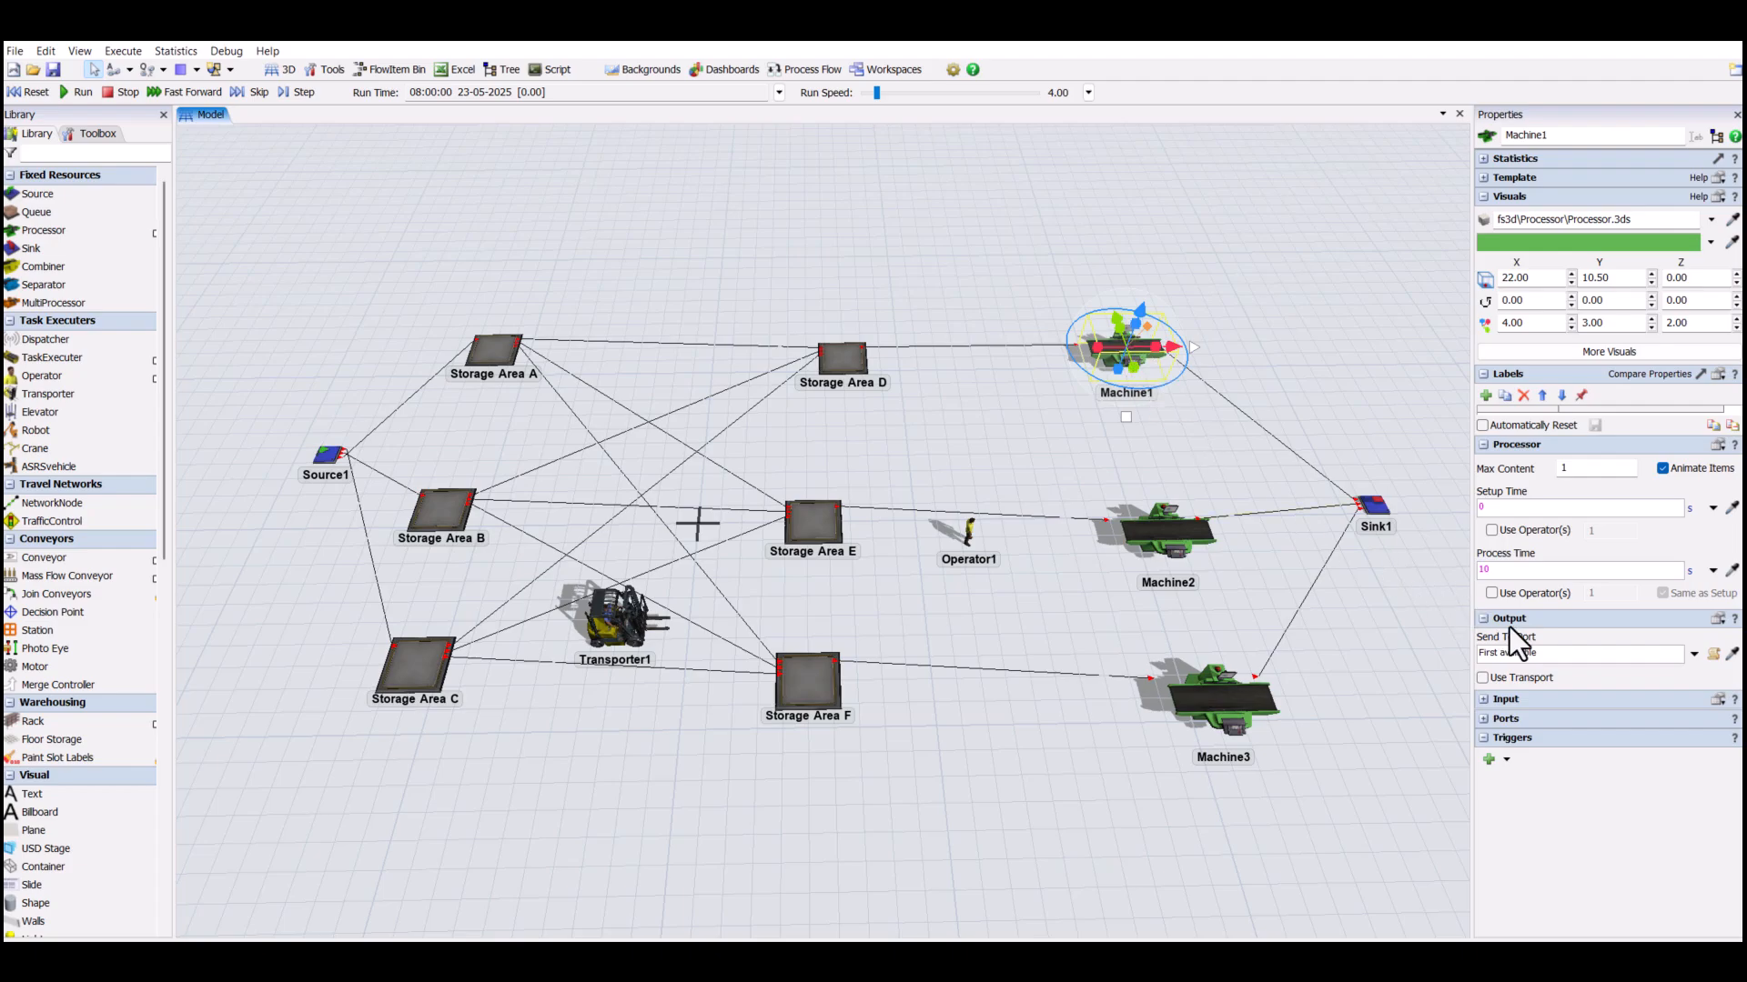
click(1492, 594)
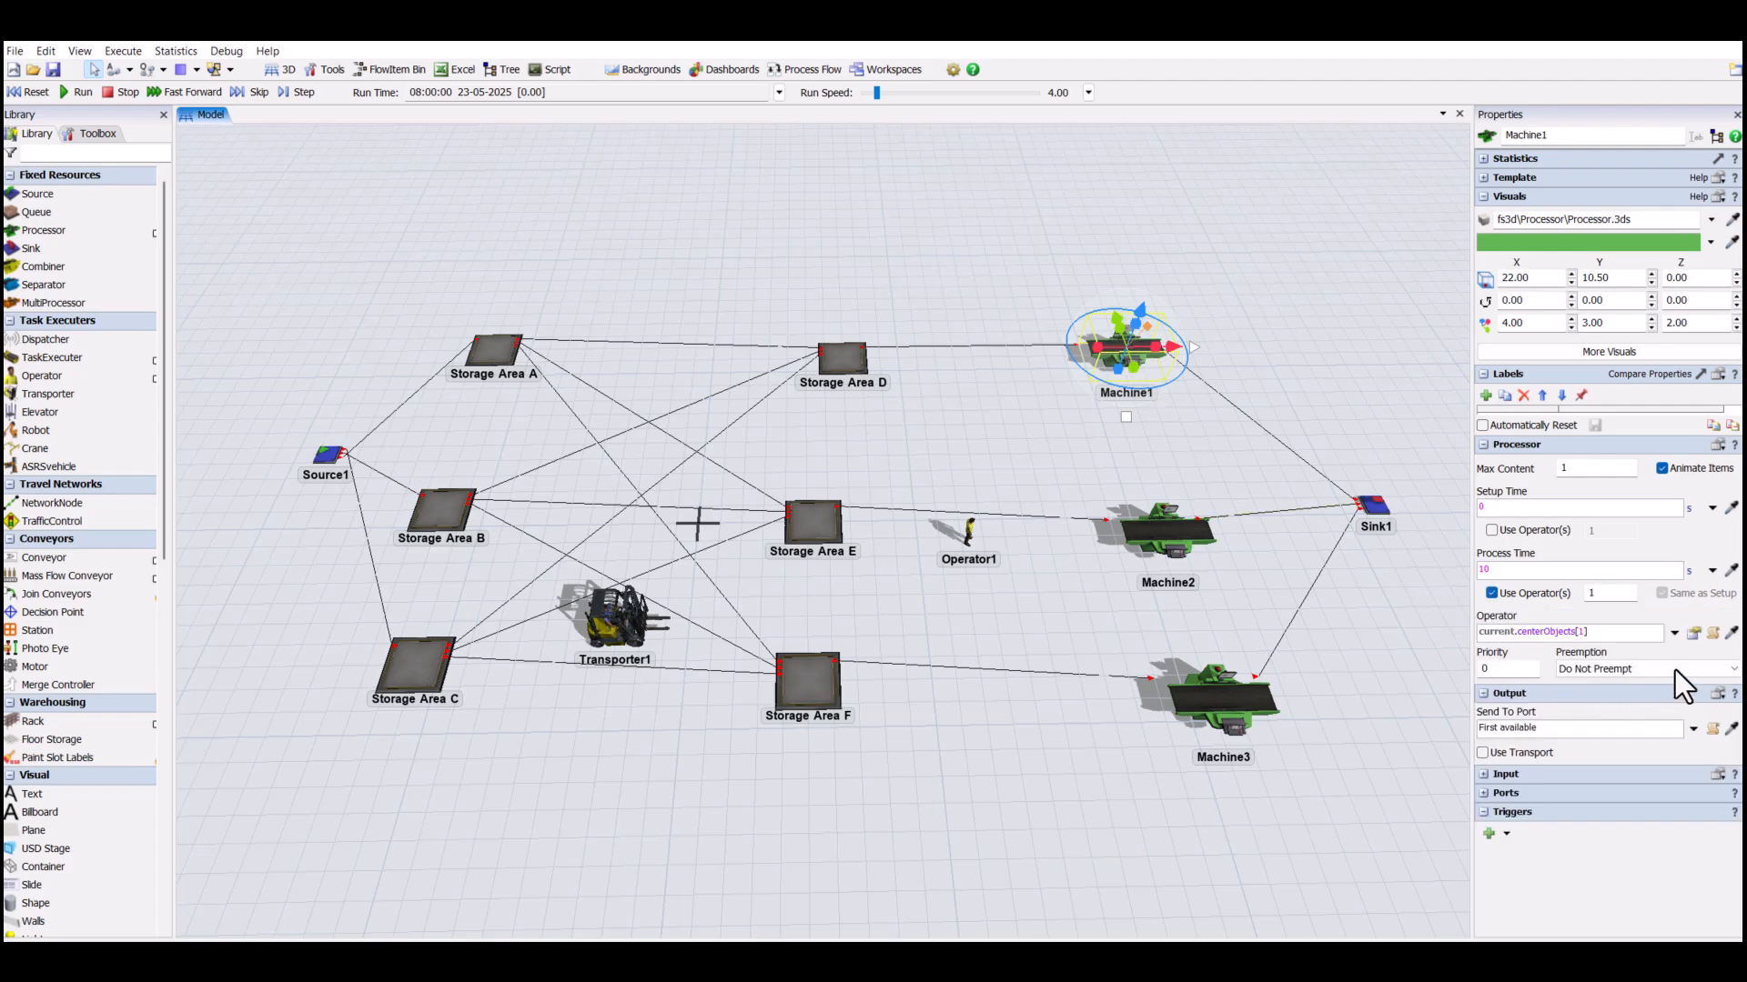
click(1731, 633)
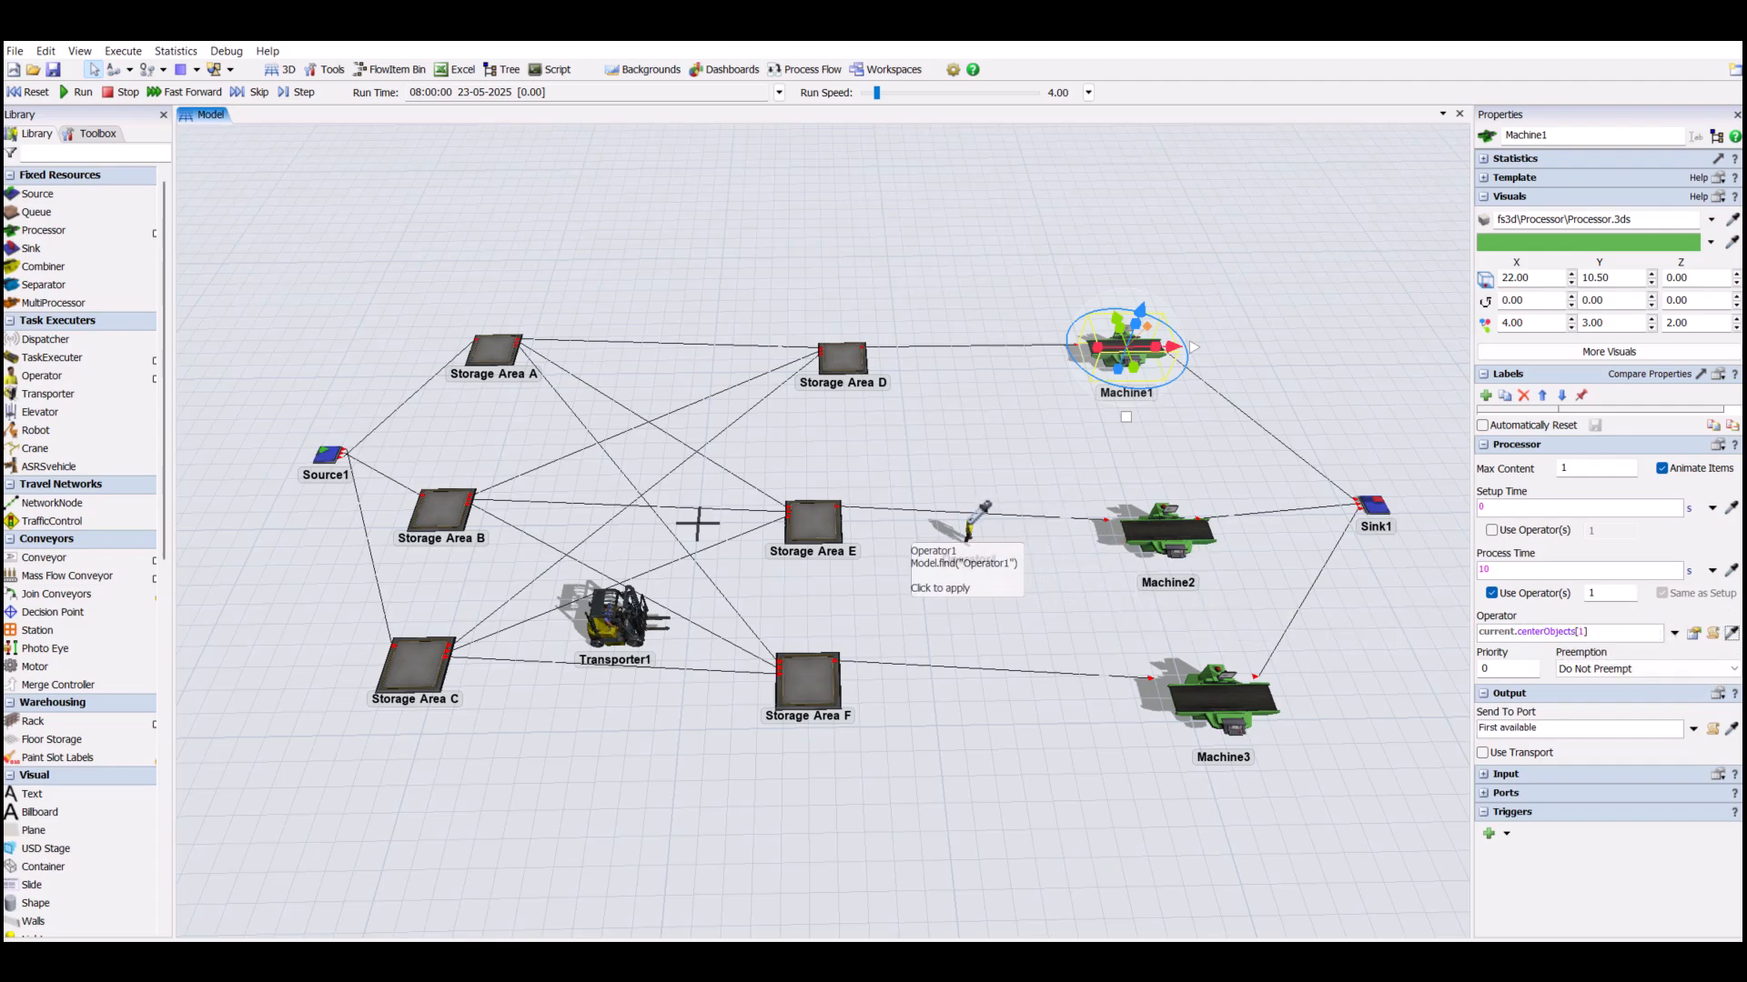
click(970, 526)
click(1466, 668)
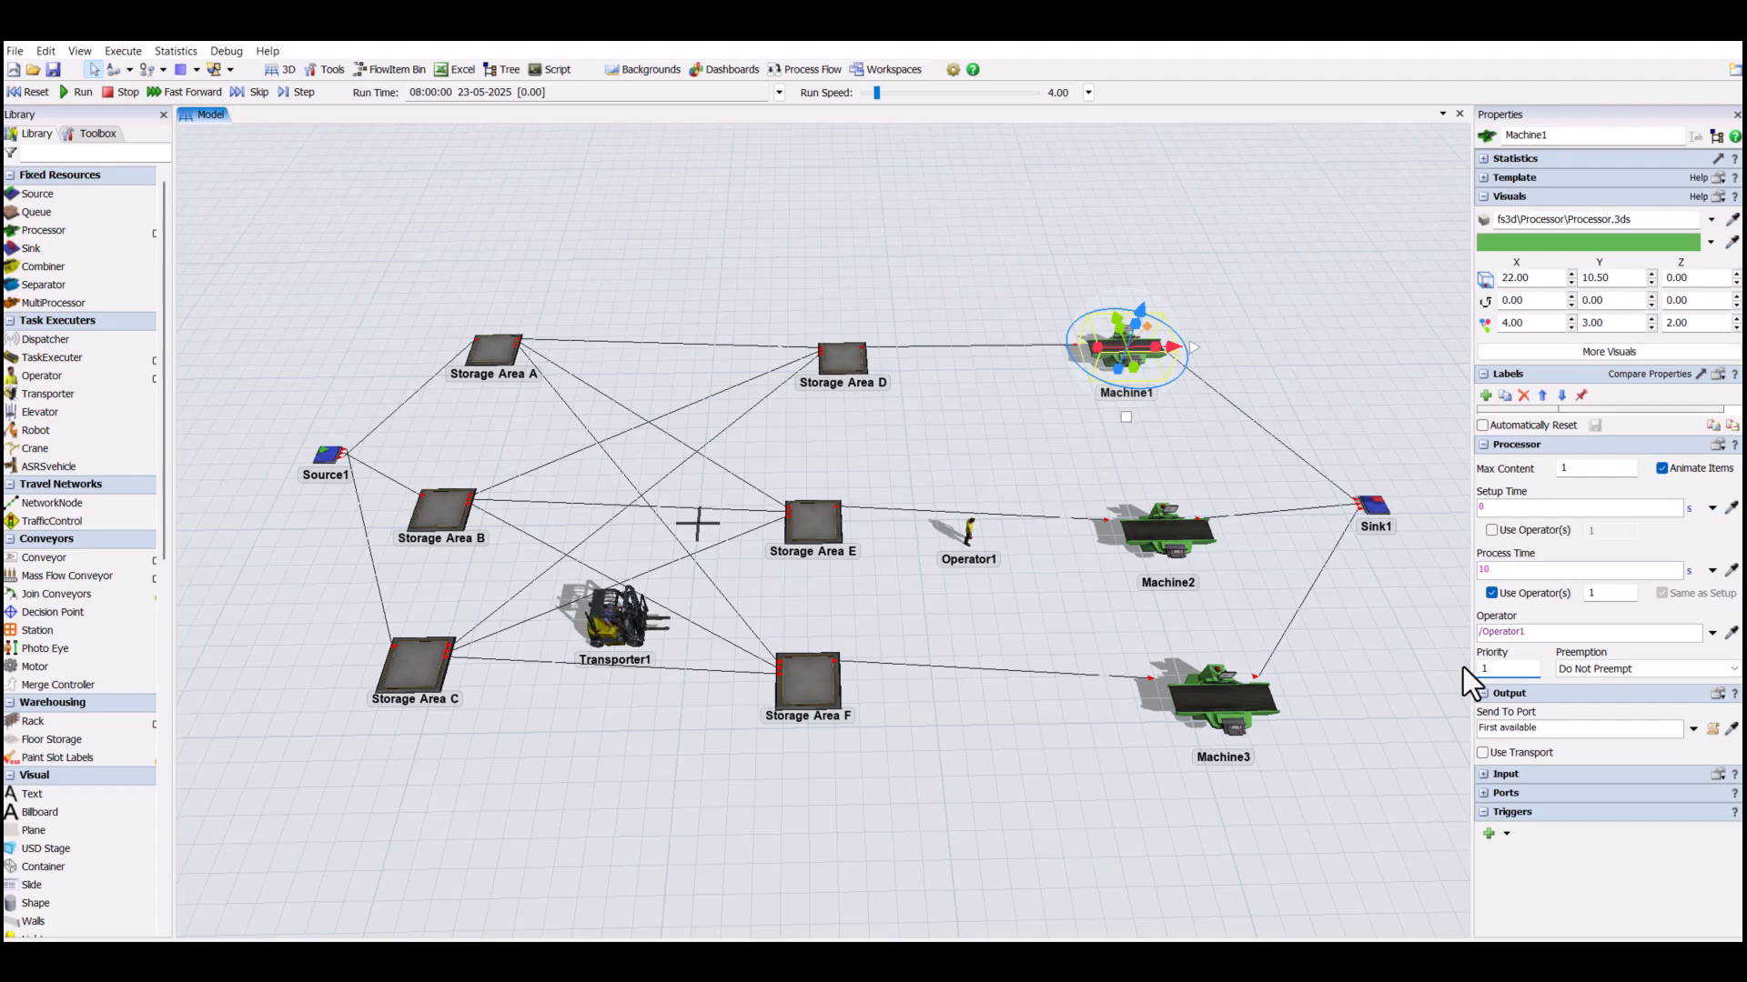
- Make Machine2 use Operator1 during its process time, with priority 1
click(1176, 546)
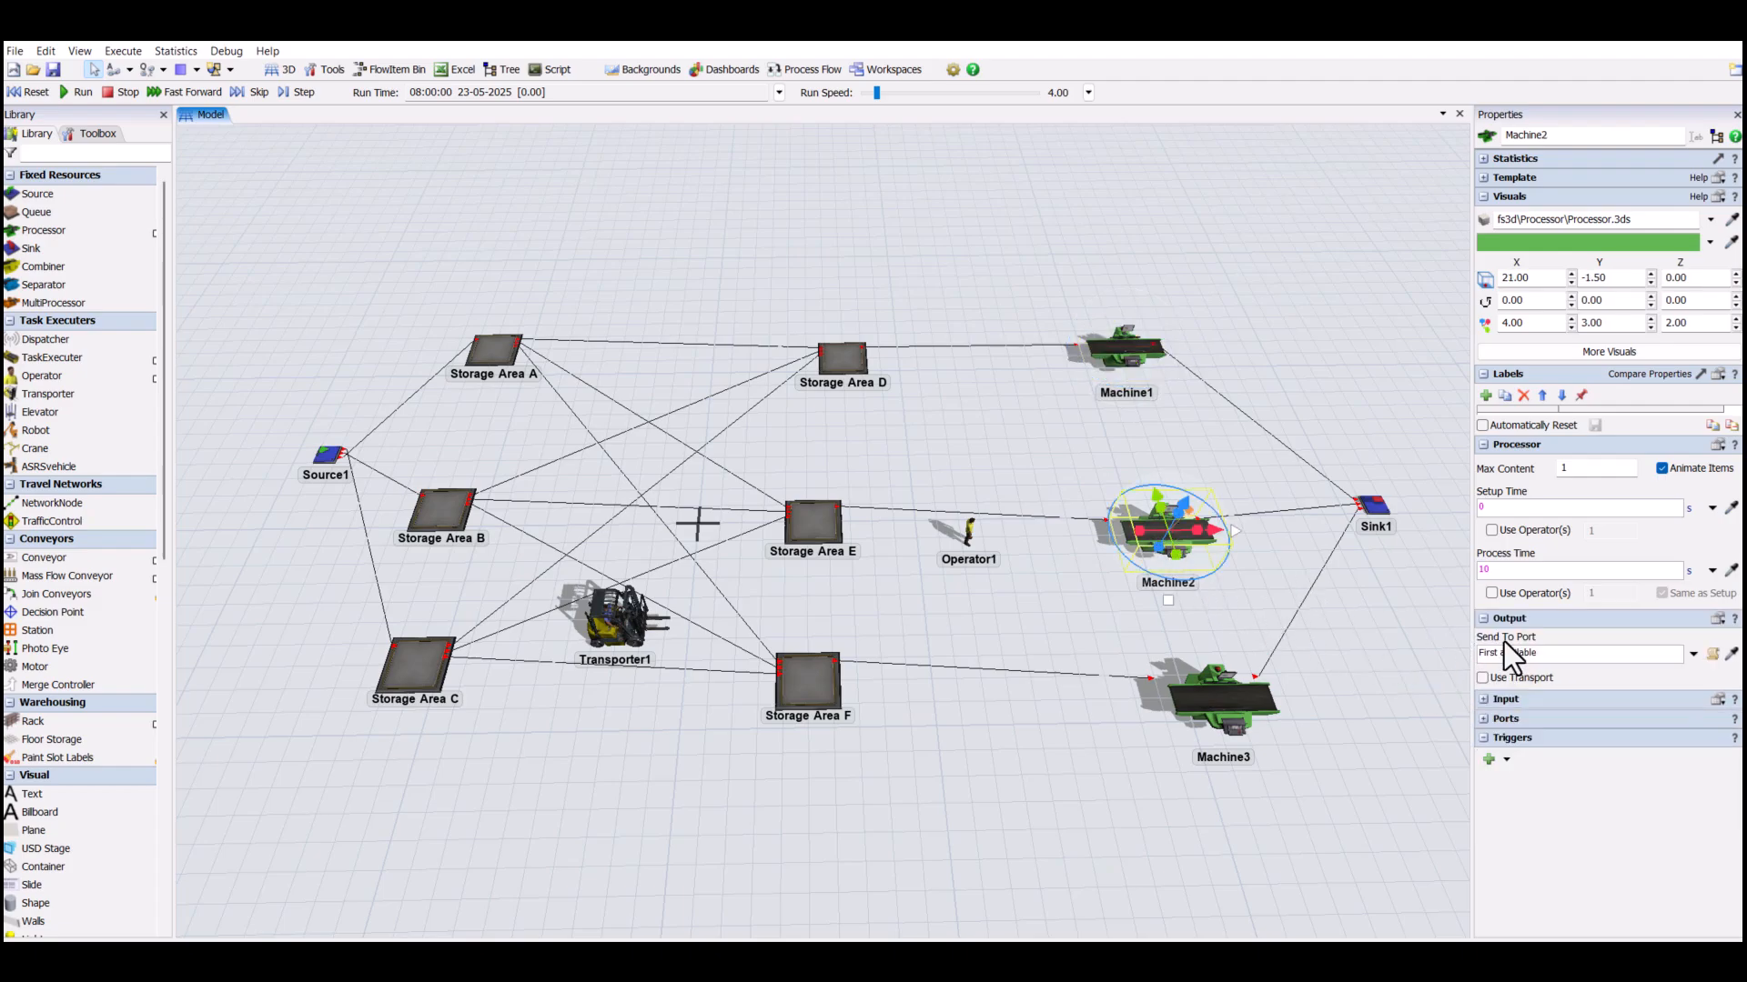
click(1491, 598)
click(1732, 634)
click(985, 537)
drag(1498, 670, 1436, 656)
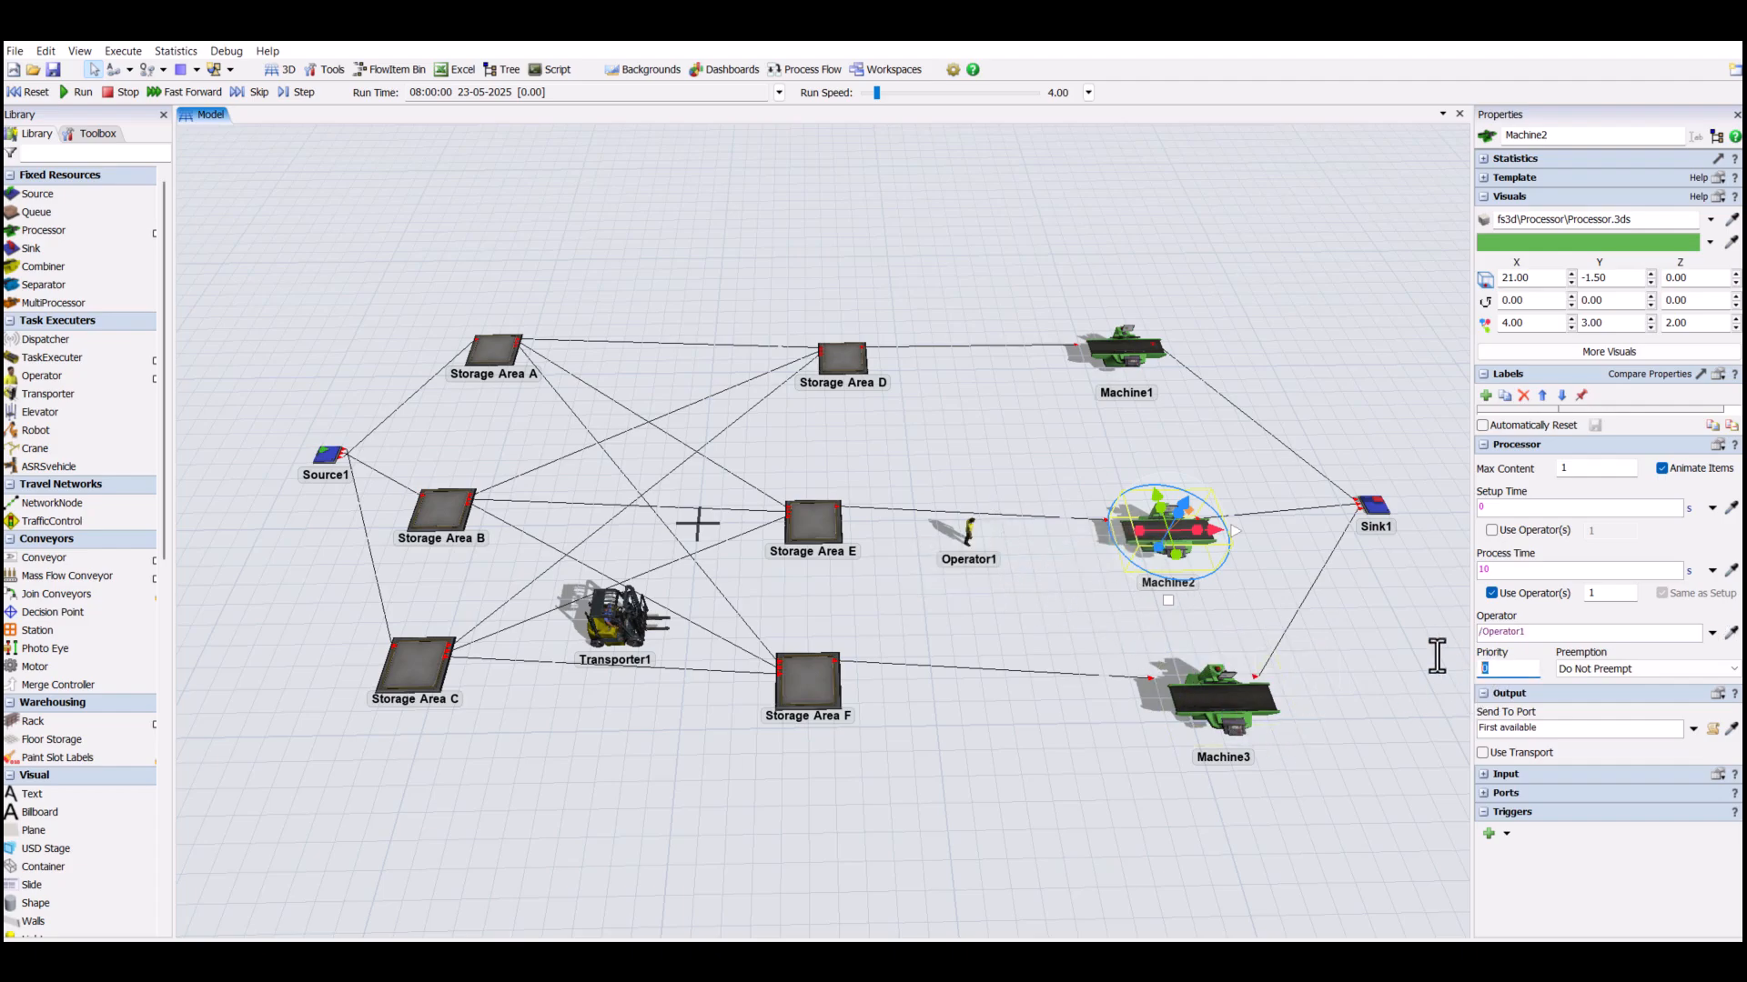
click(1427, 666)
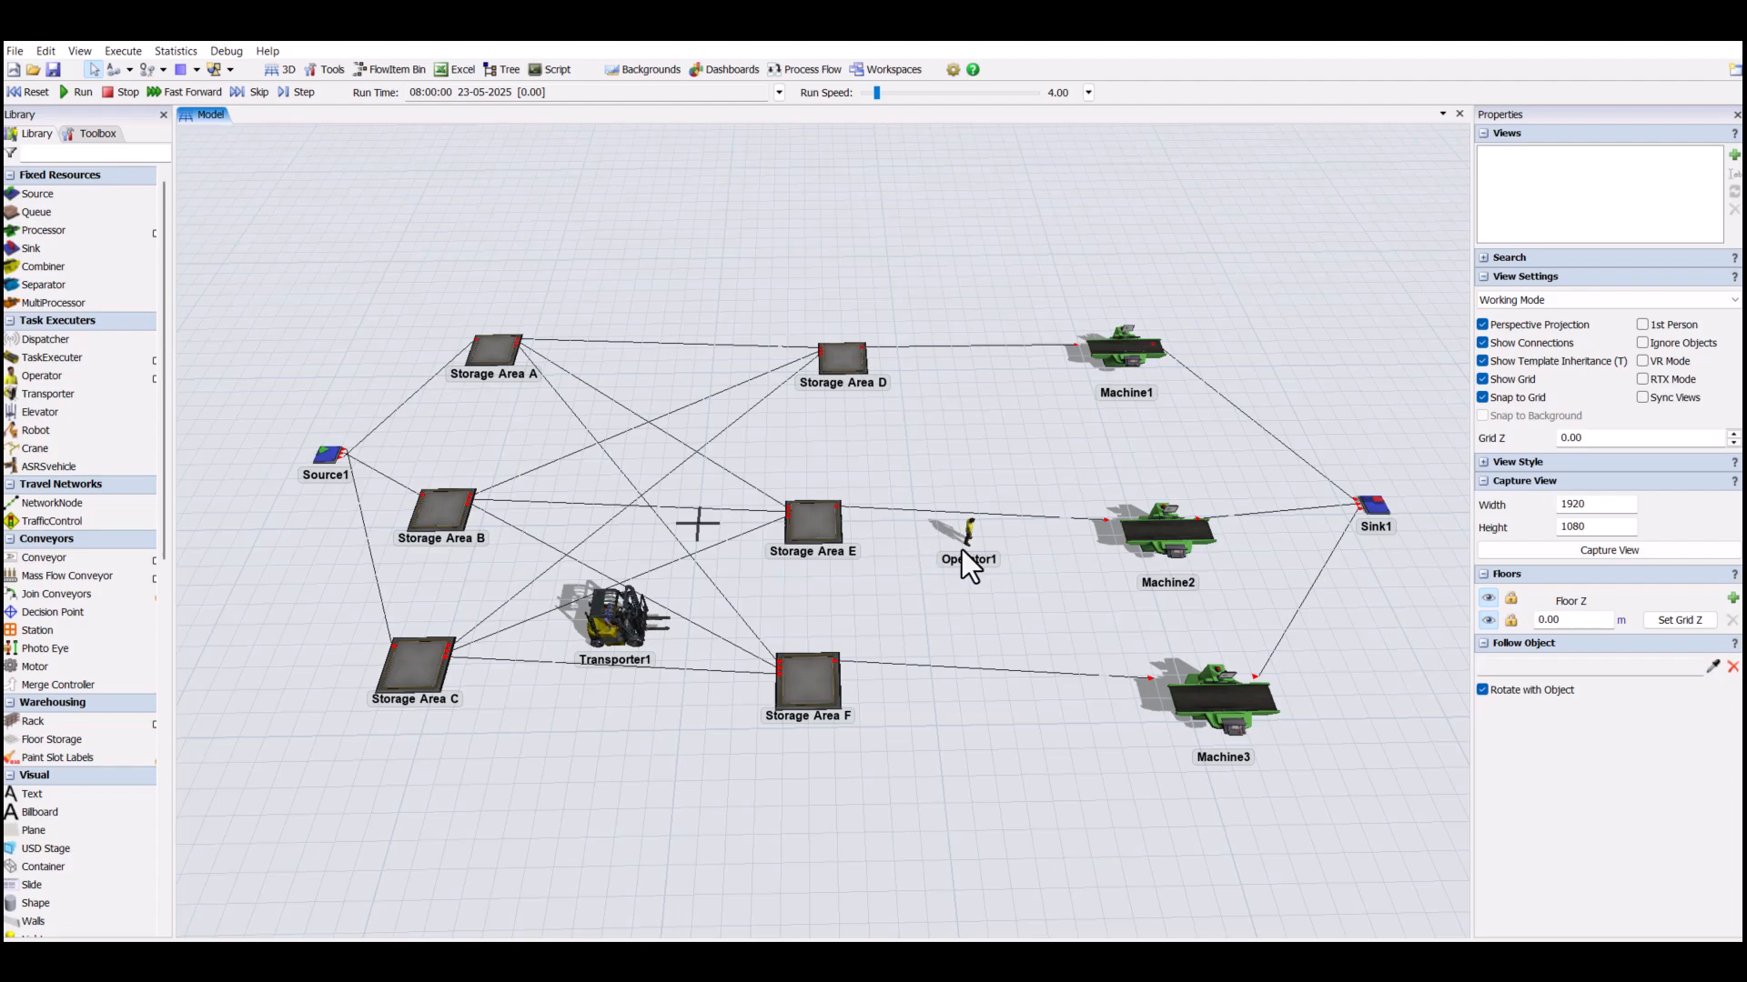
click(1137, 528)
drag(1486, 670, 1454, 667)
text(1)
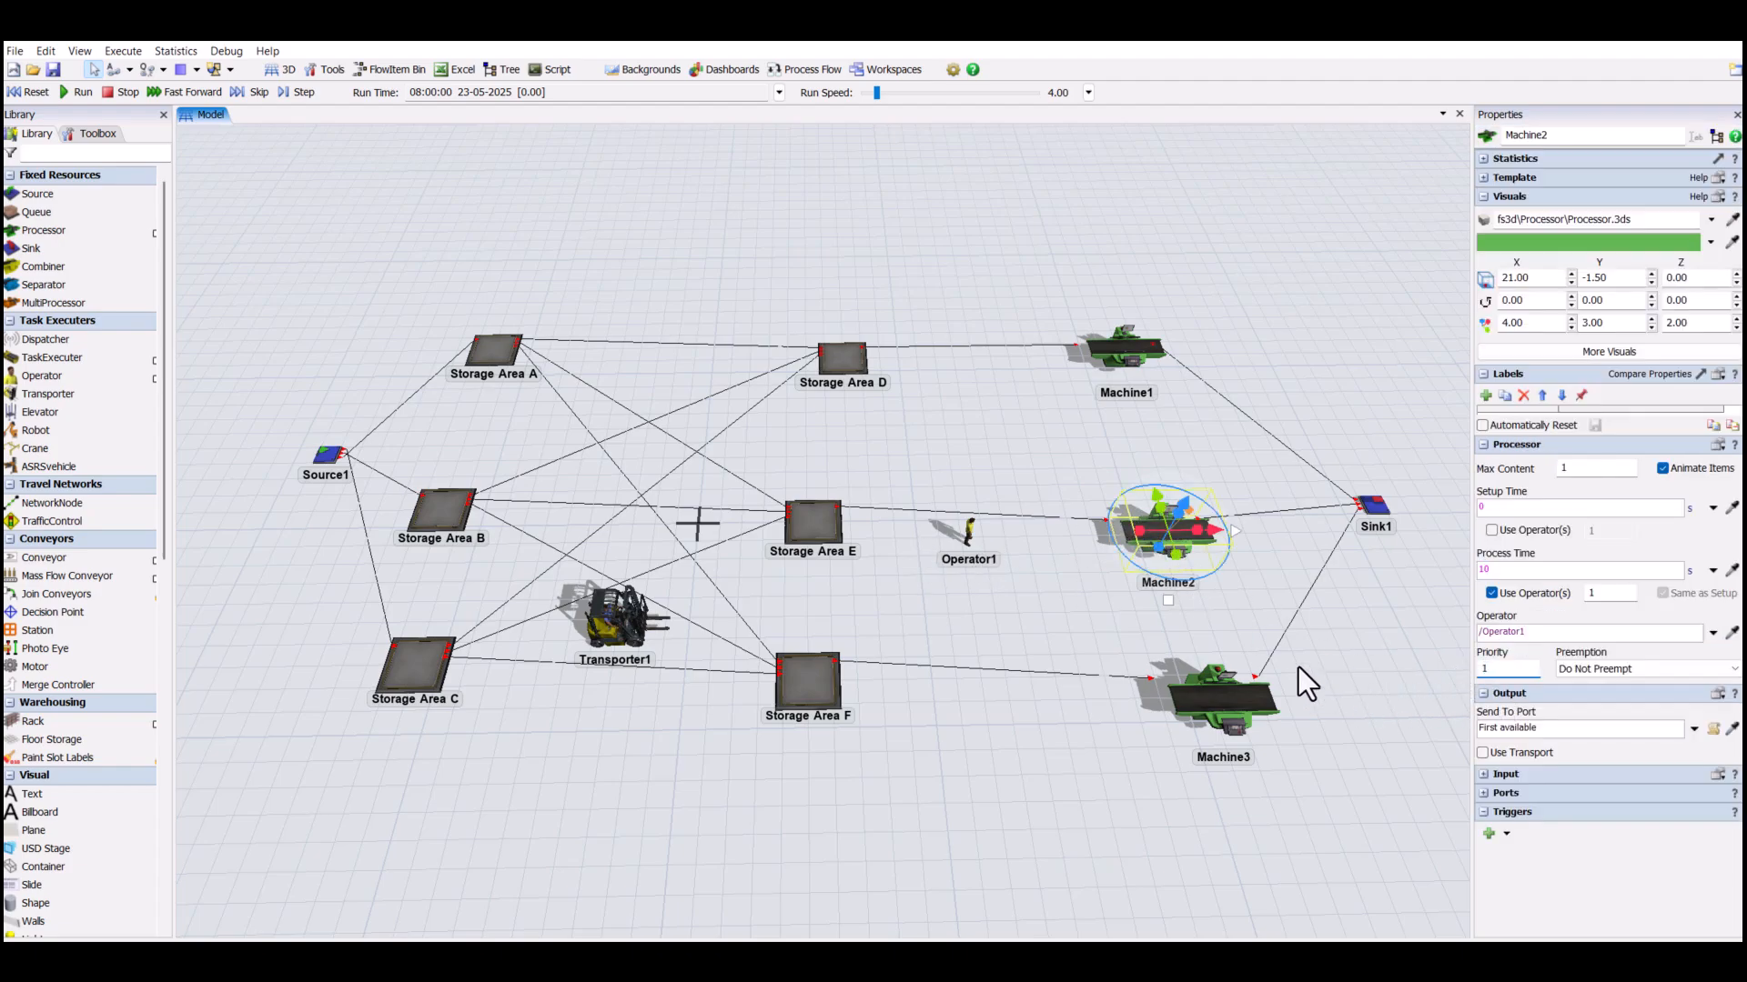
- Make Machine3 use an operator during its process time and assign Operator1 to it
click(1236, 706)
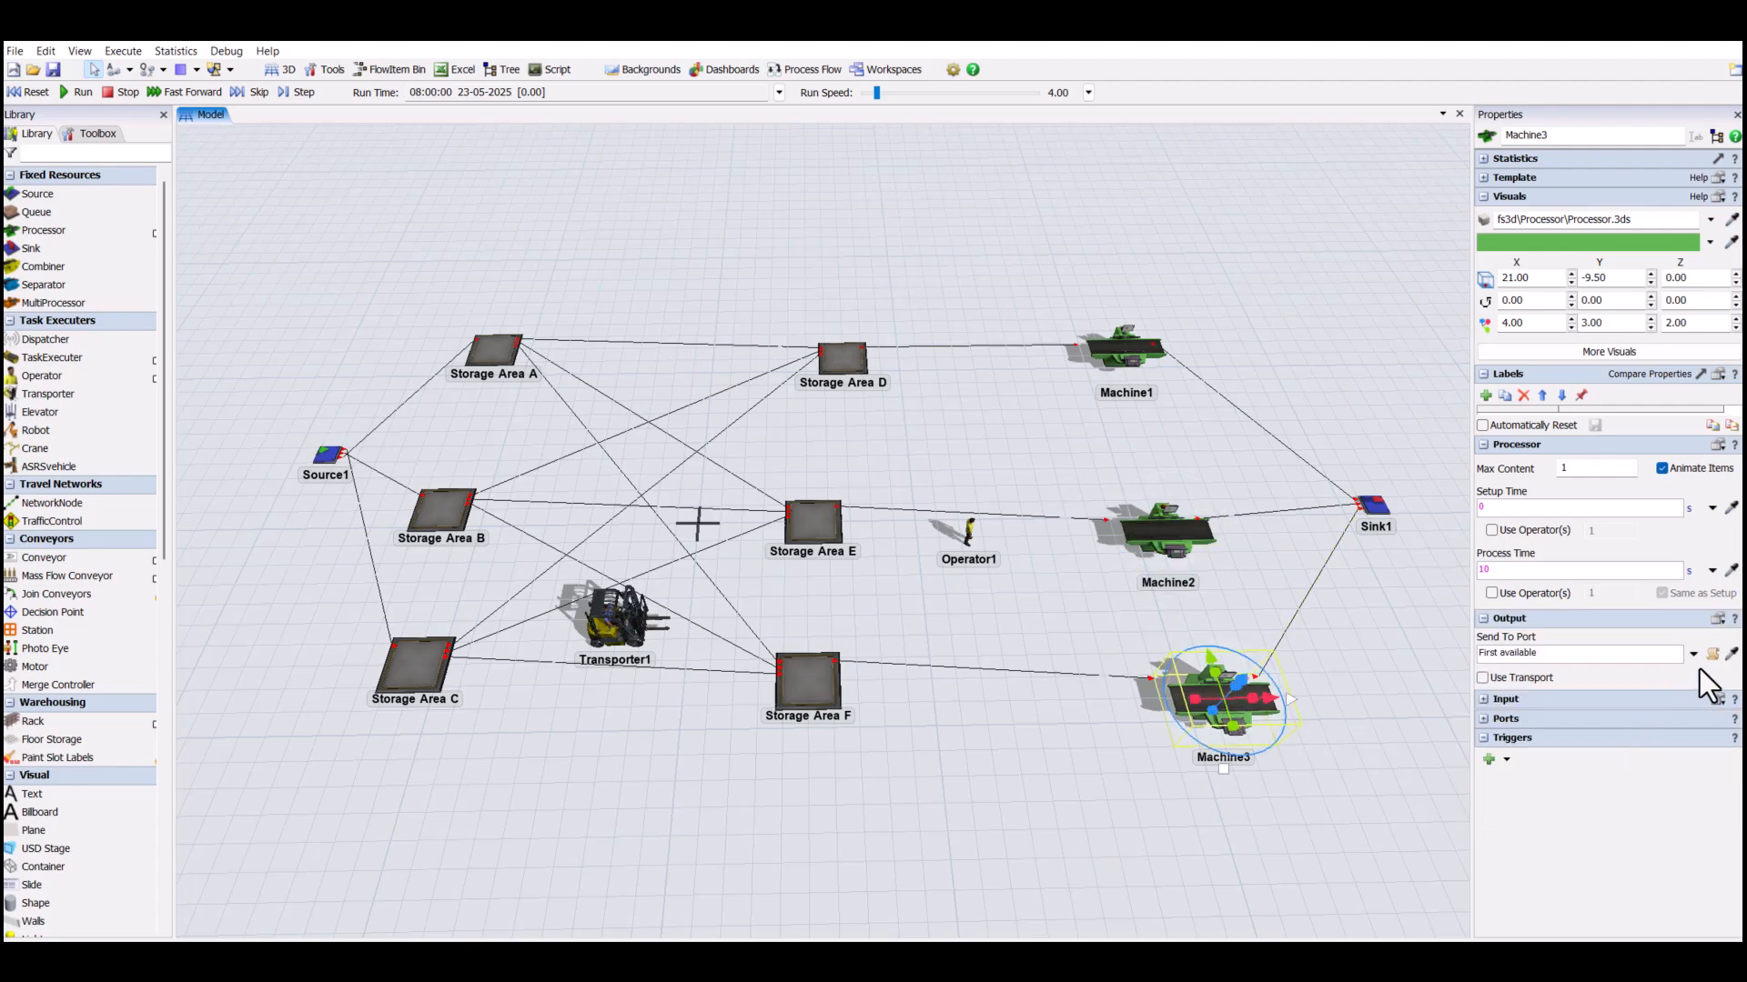
click(1492, 593)
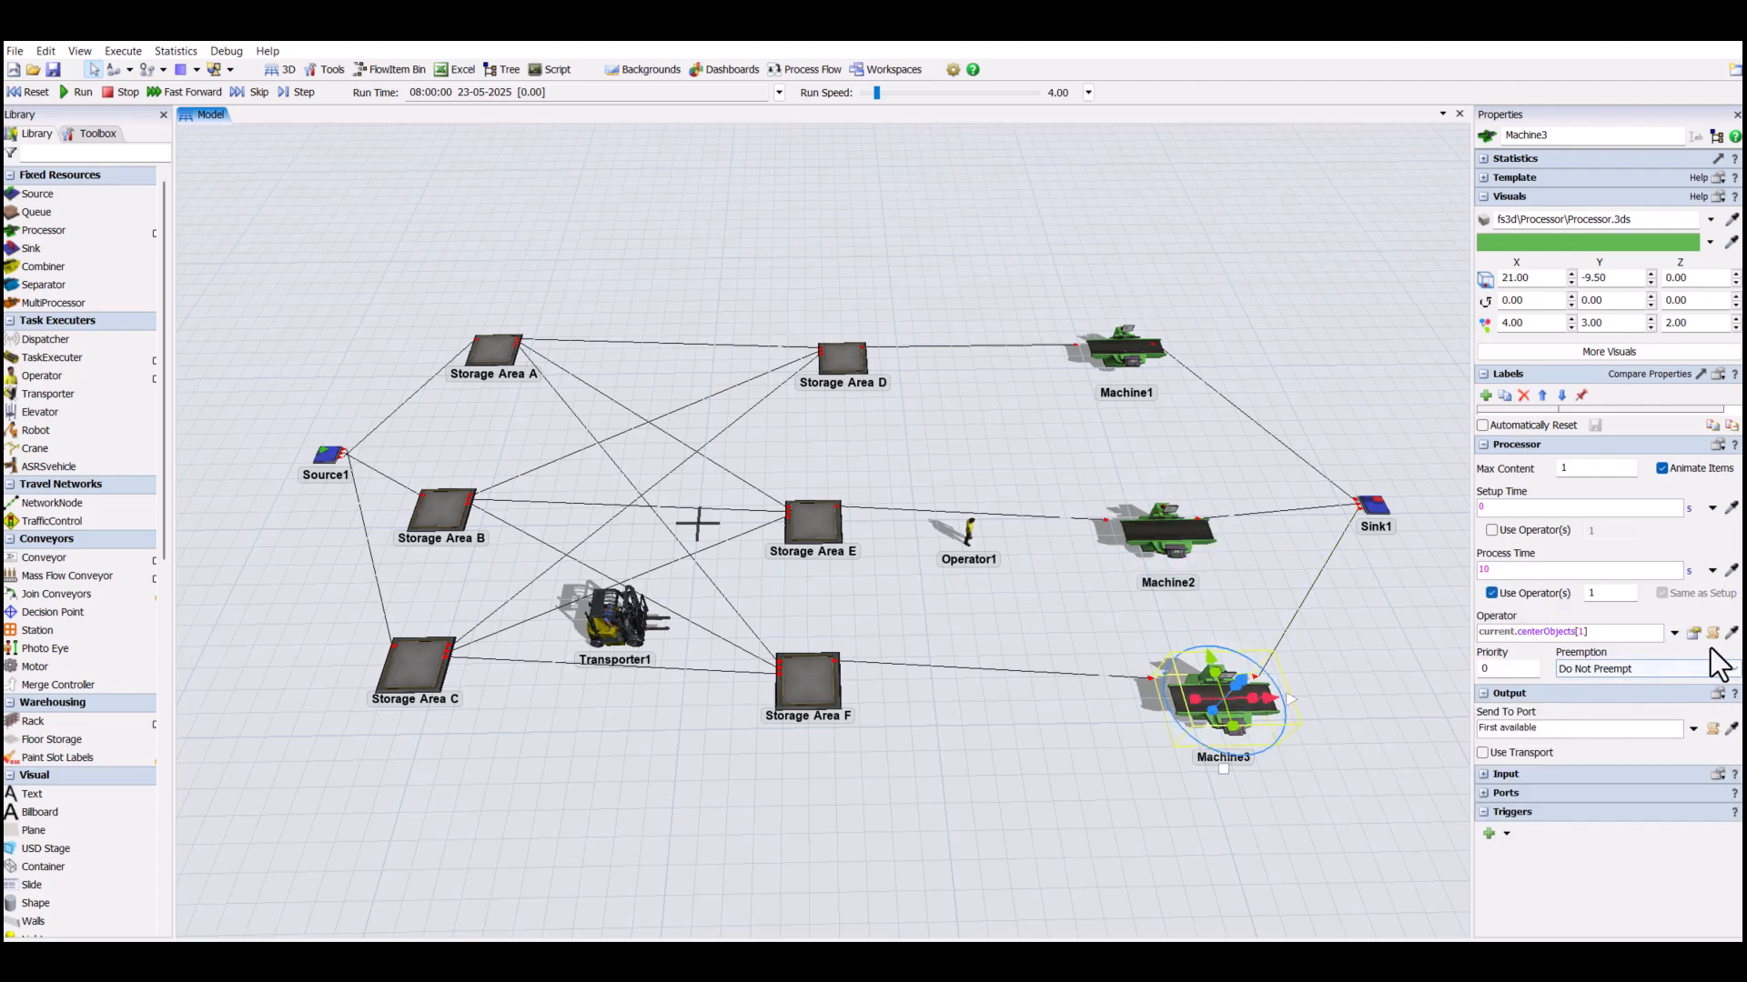
click(1731, 632)
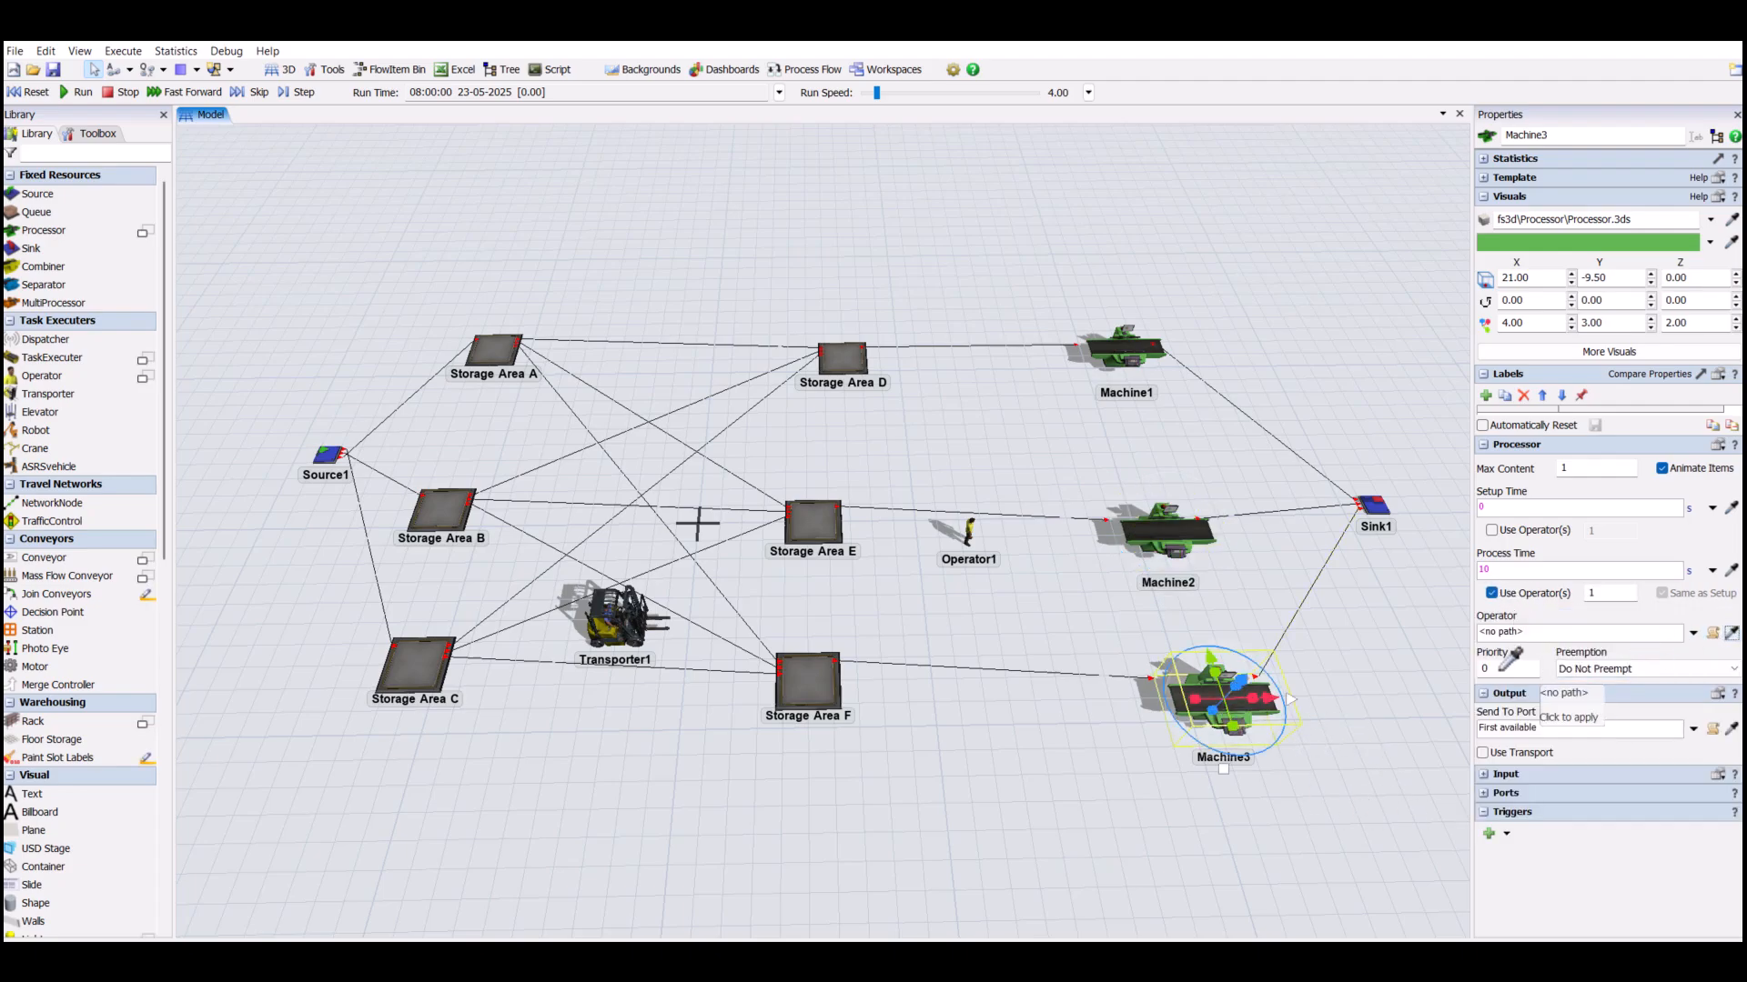
click(1002, 544)
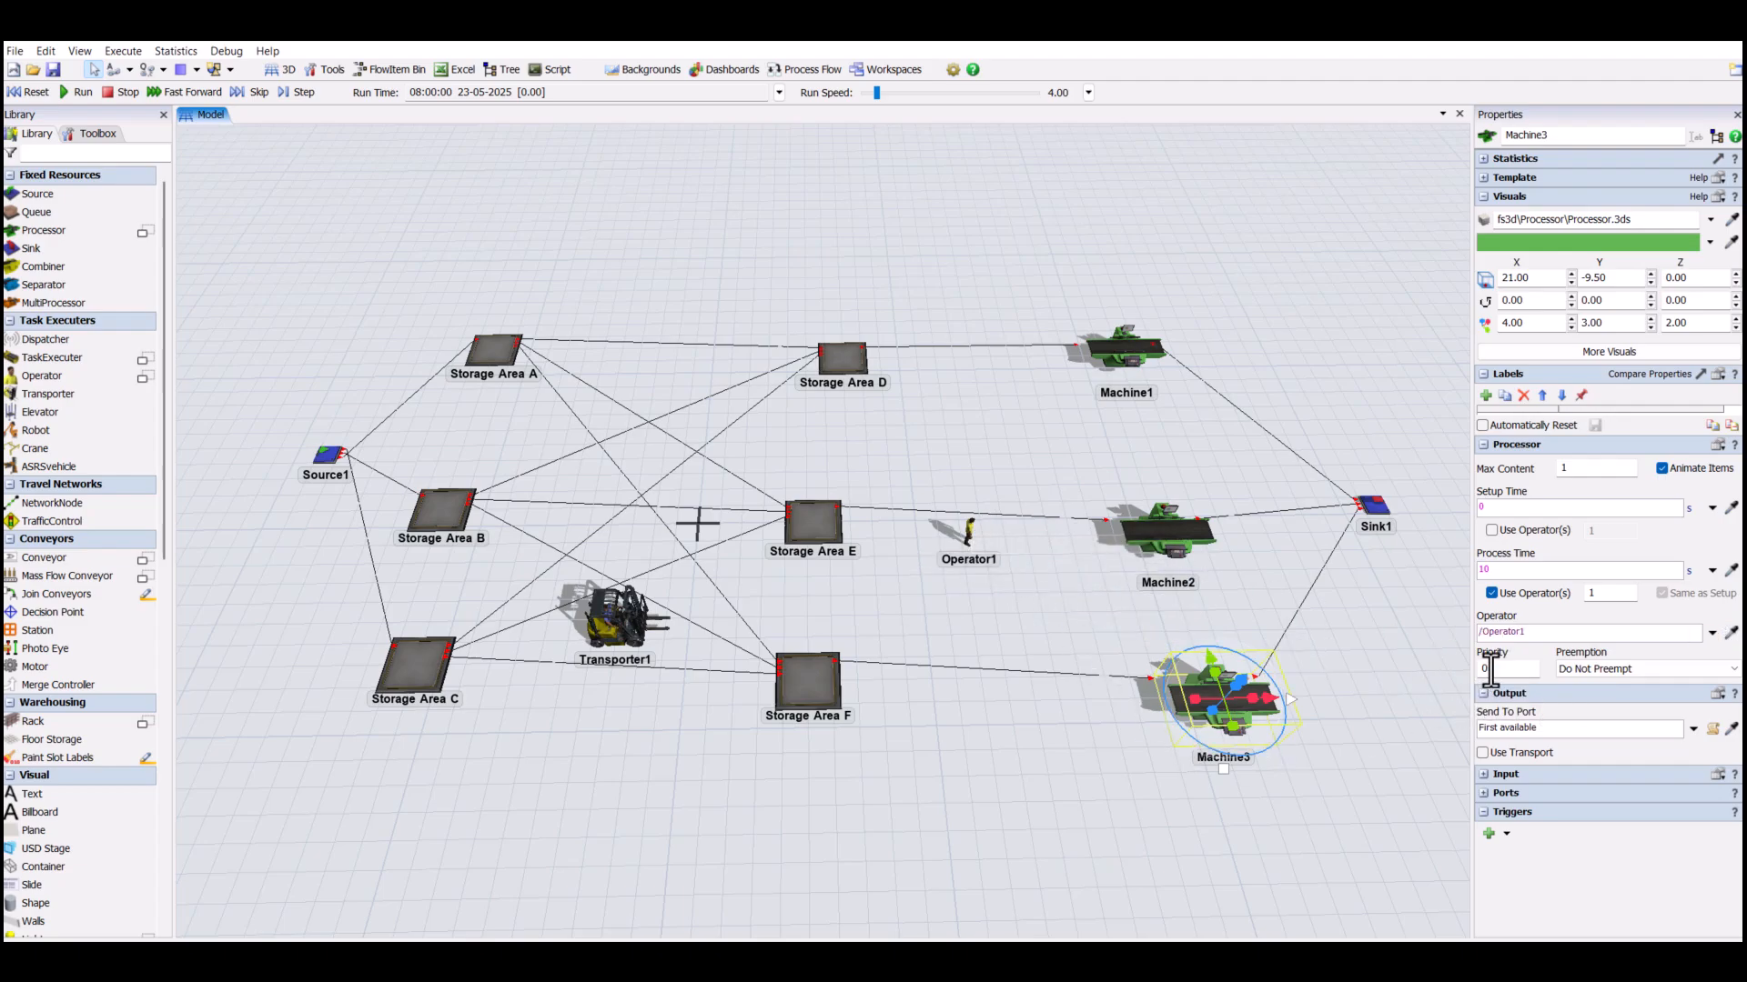
click(966, 745)
- Run the simulation of the finished material-flow model
click(69, 96)
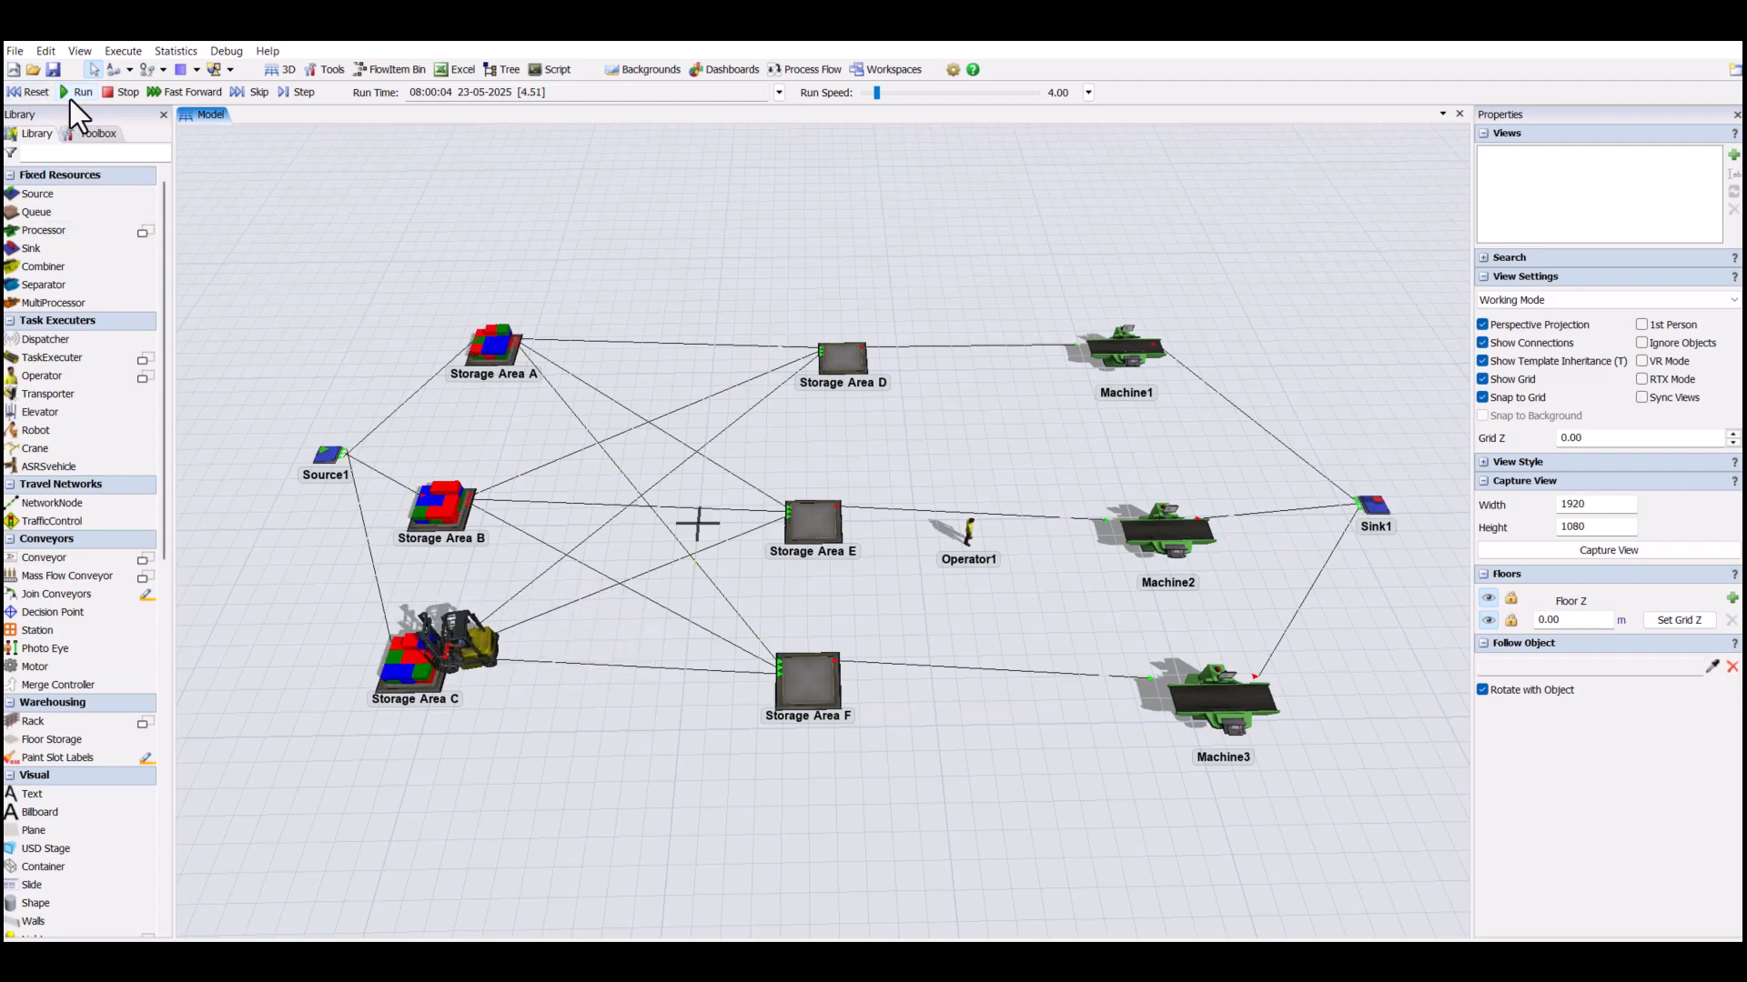